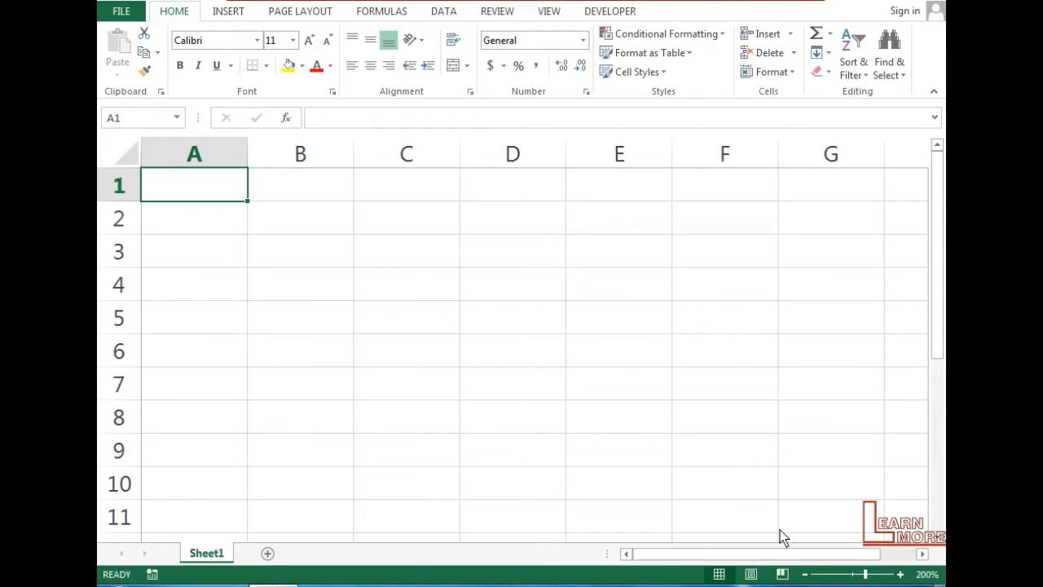
Enter the column header SR NO in cell A1
type("SR ONO")
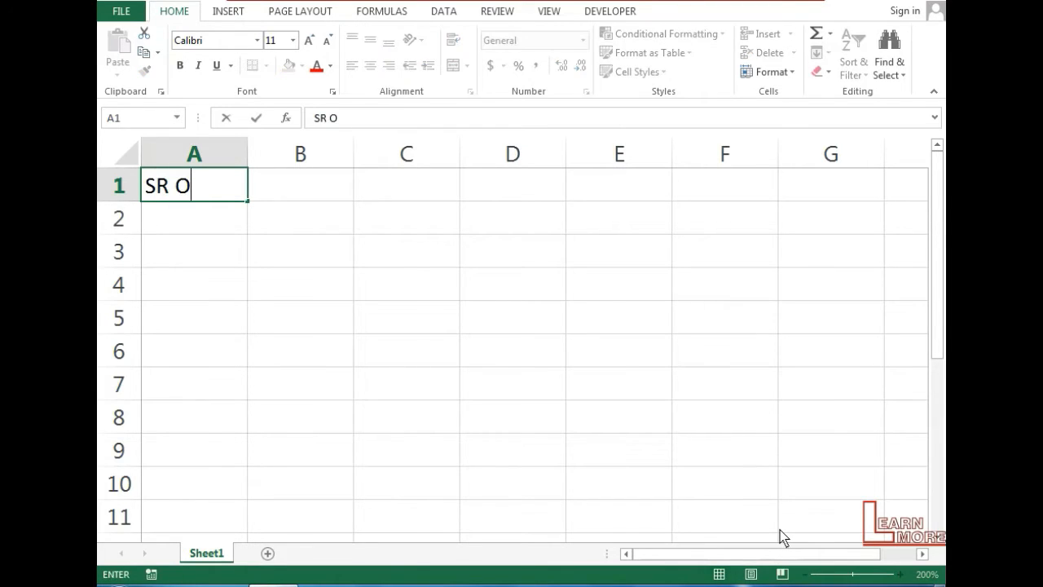
key("BackSpace")
key("BackSpace")
key("BackSpace")
type("NO")
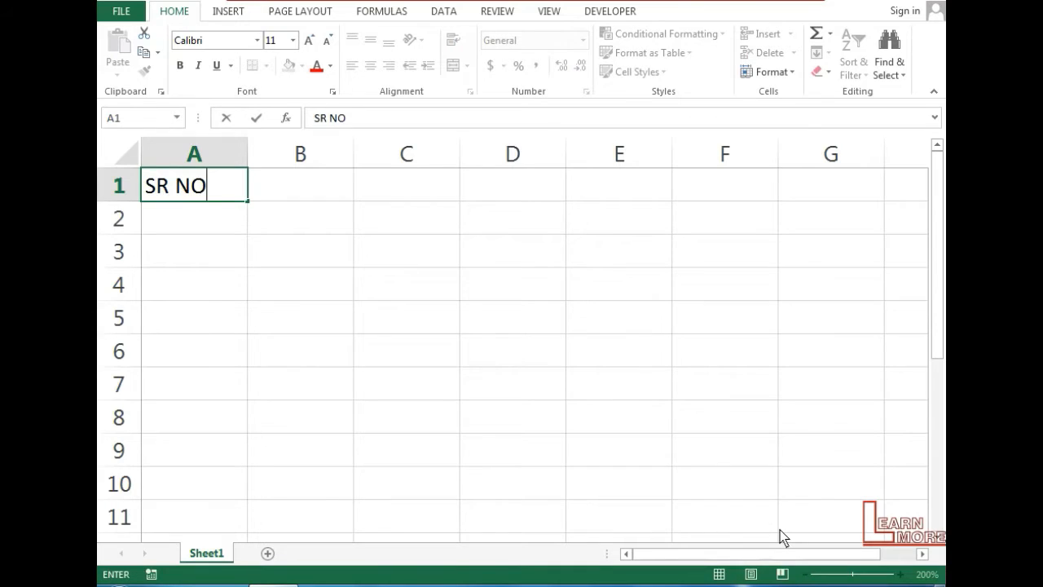
Enter the column header NAME OF CUSTOMER in cell B1
key("Tab")
type("NAME O")
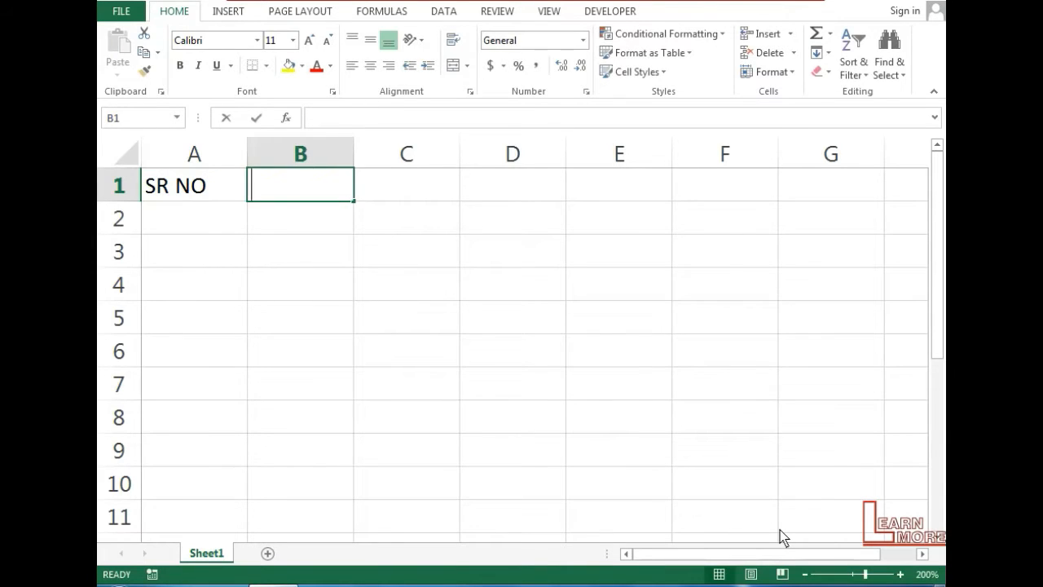
type("F")
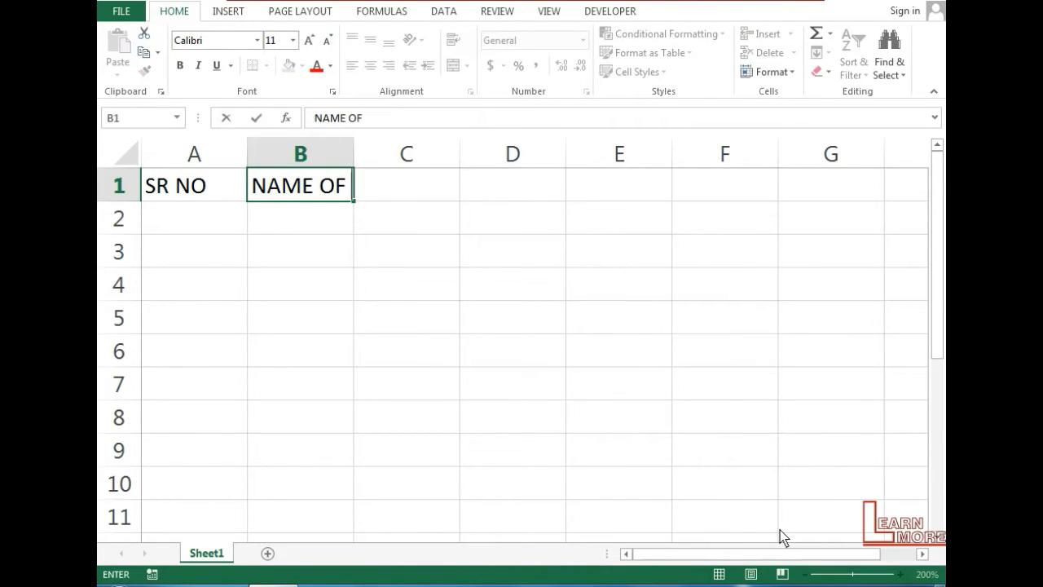
type(" CUSTOMER")
key("Return")
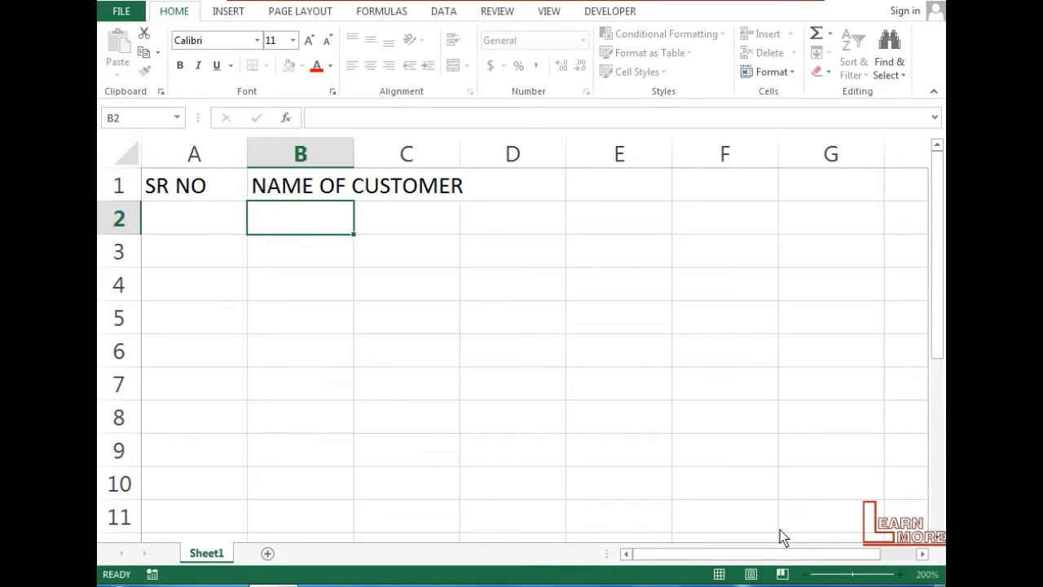
AutoFit the width of column B to the NAME OF CUSTOMER header
key("Up")
key("alt")
key("h")
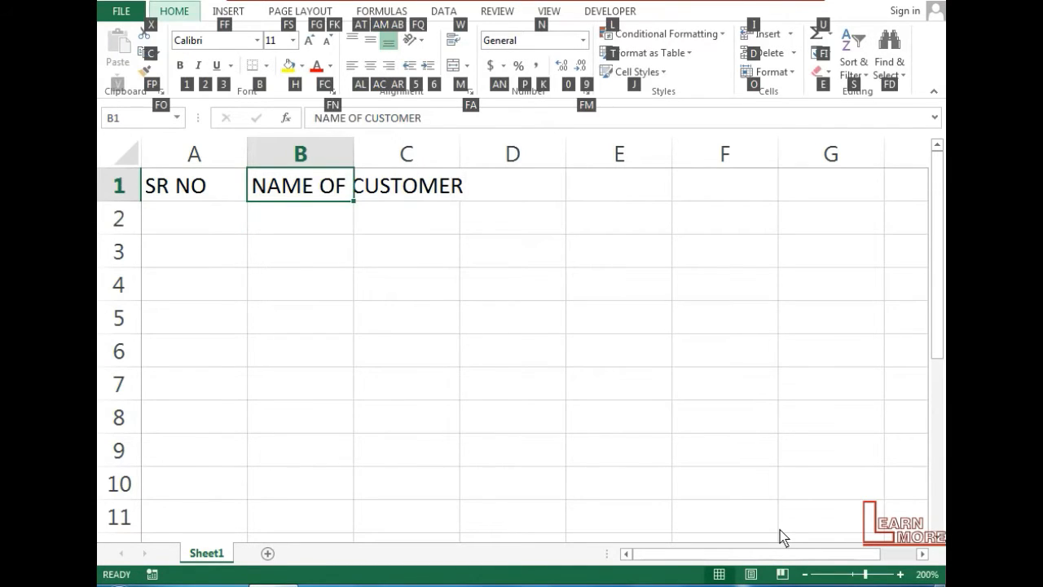
key("o")
key("i")
Enter the column header TYPE OF CUSTOMER in cell C1
key("Right")
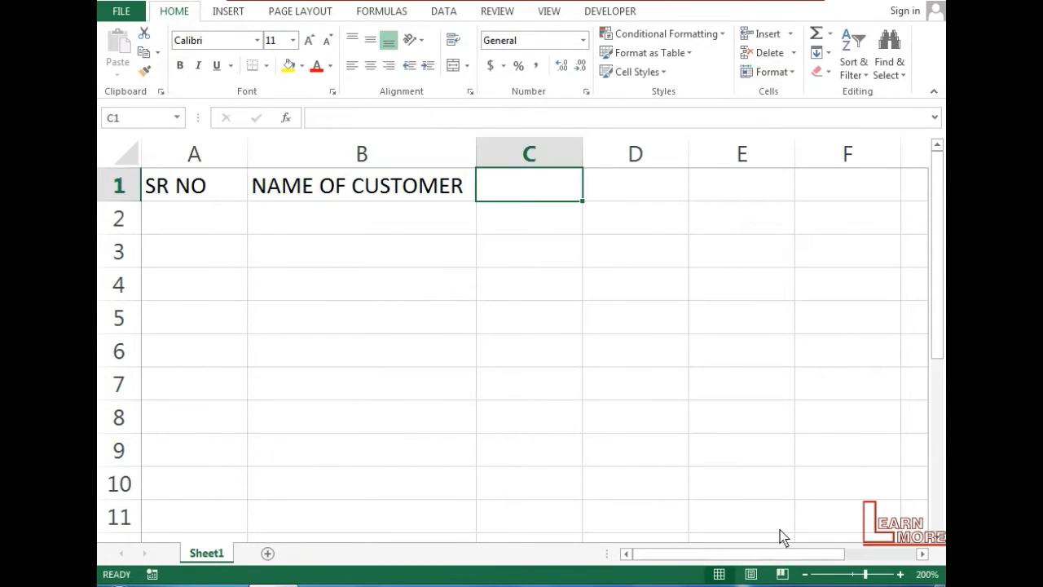
type("SUB")
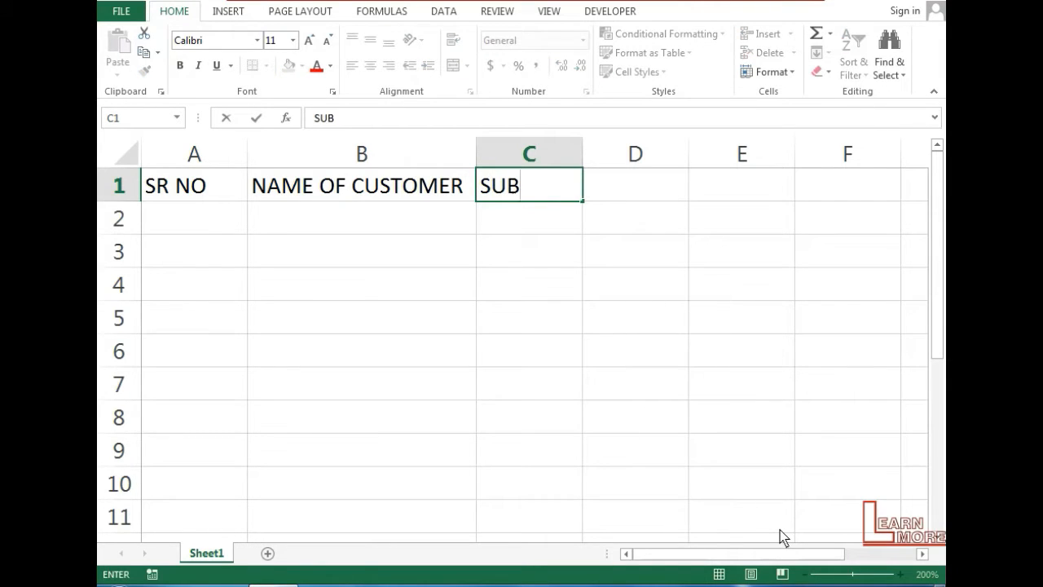
key("BackSpace")
key("BackSpace")
key("BackSpace")
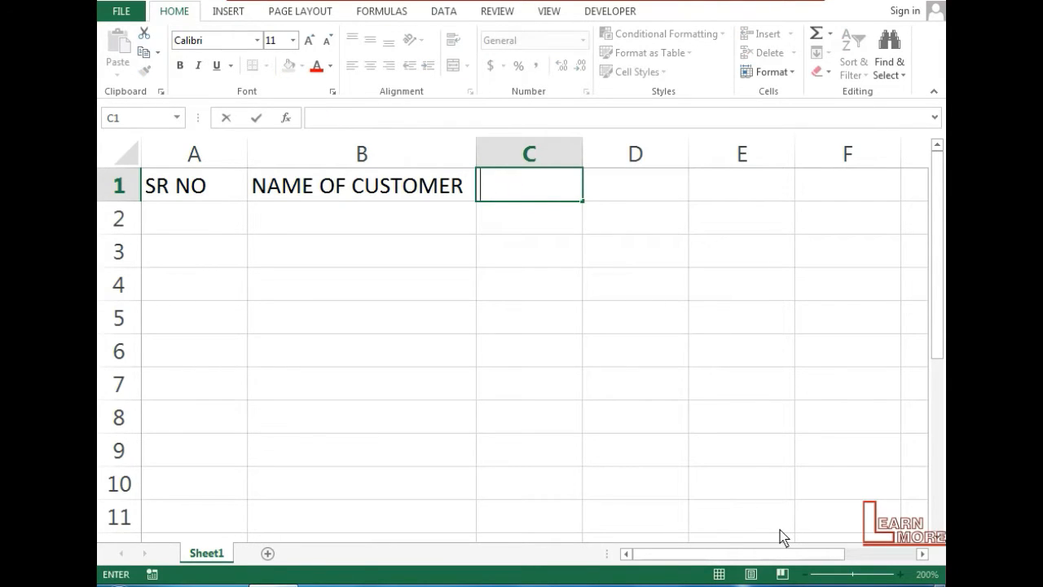
type("P")
key("BackSpace")
type("TYPE OF CUSTOMER")
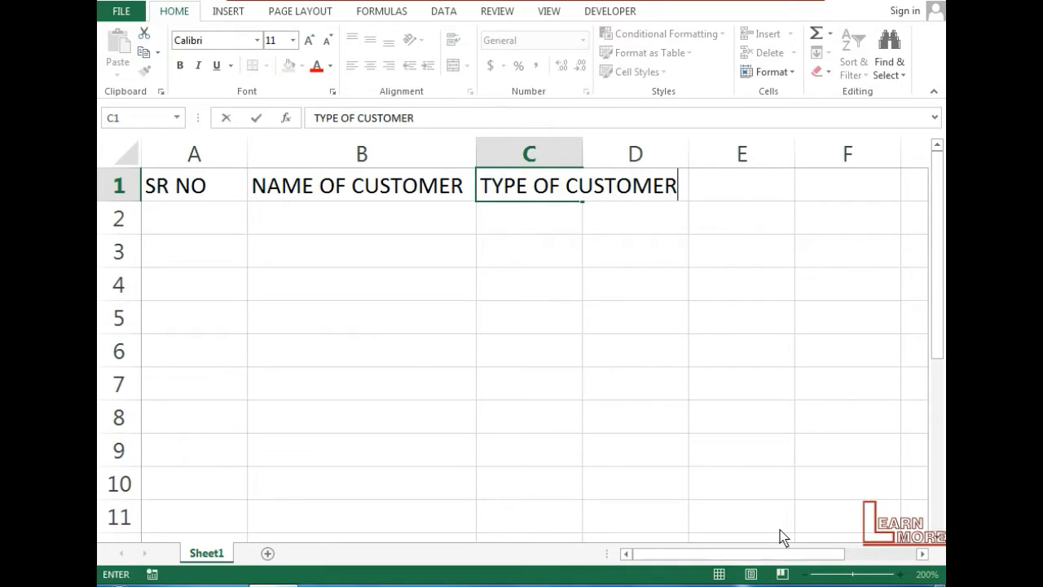
key("ctrl+Return")
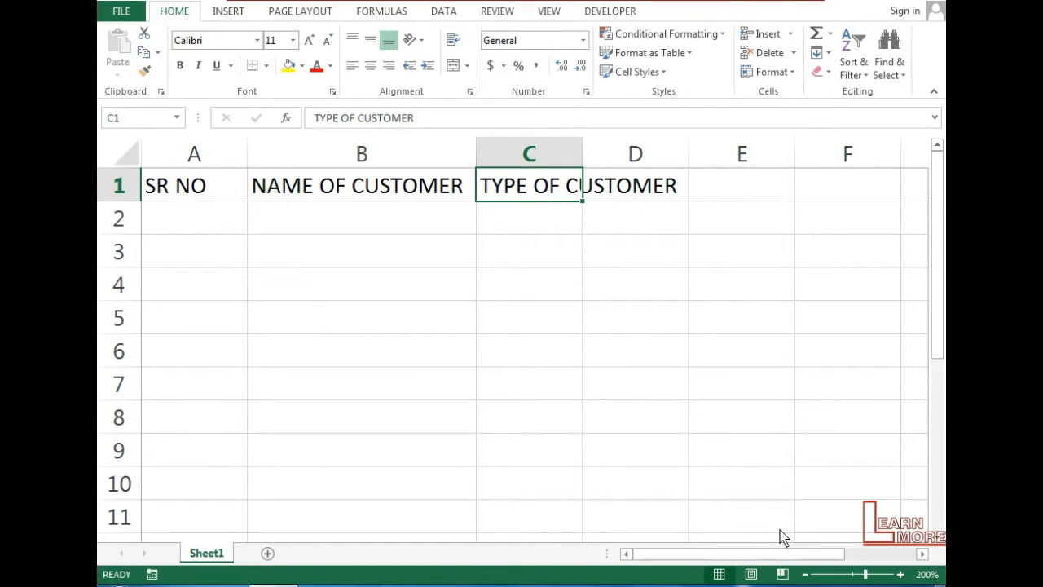
AutoFit the width of column C to the TYPE OF CUSTOMER header
key("Right")
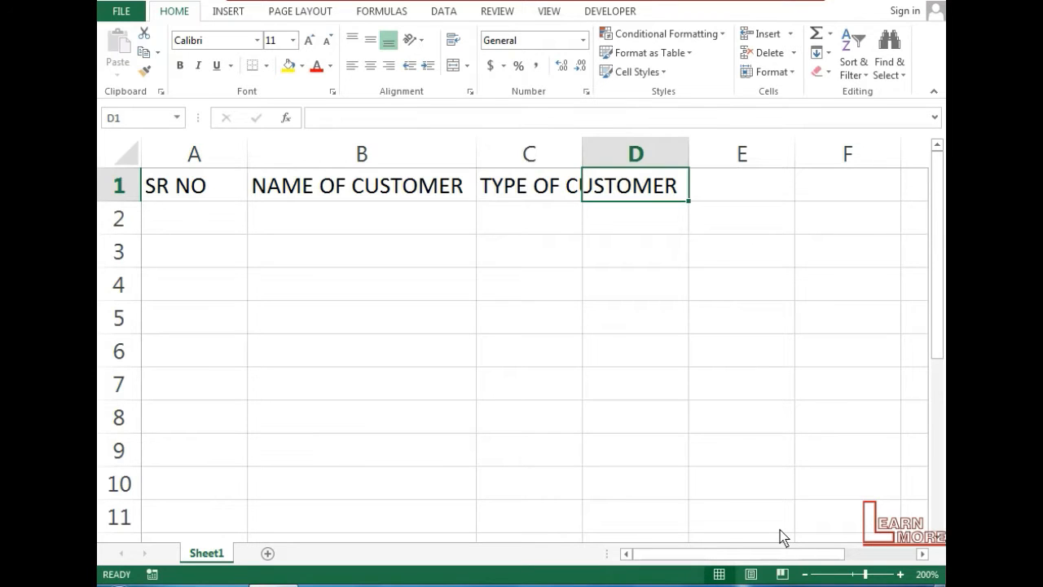
key("Left")
key("alt")
key("h")
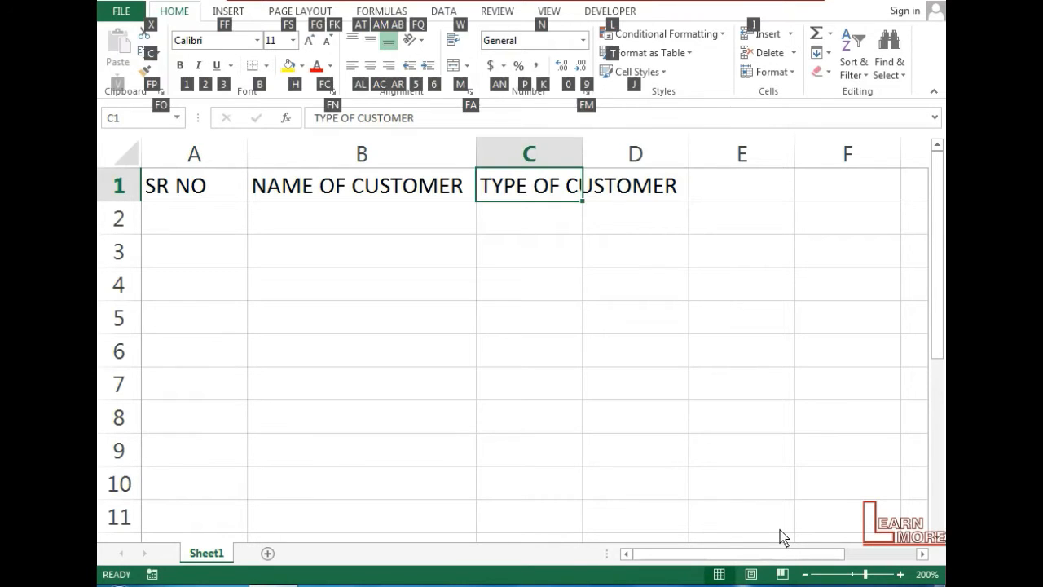
key("o")
key("i")
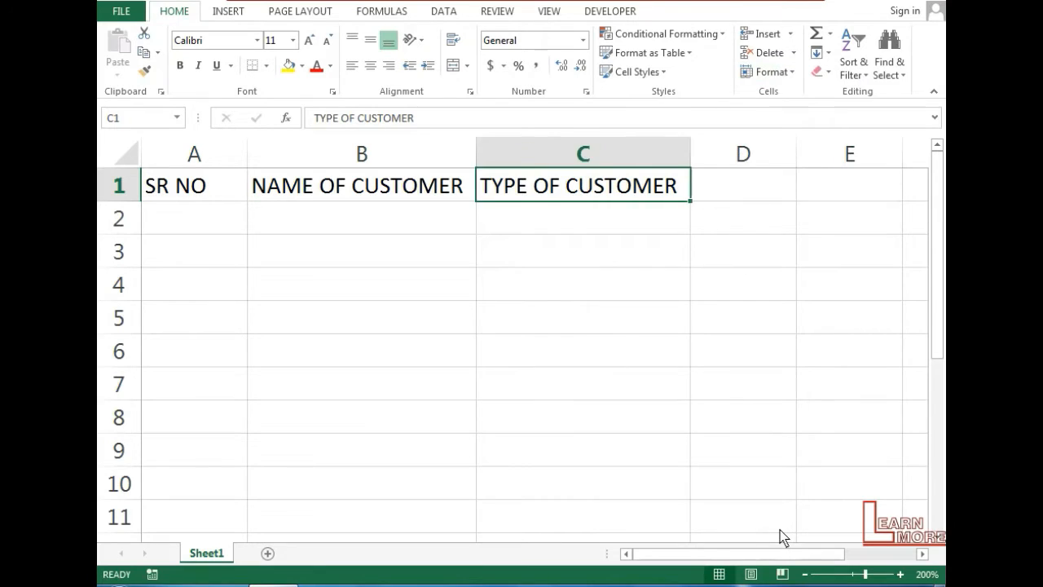
Enter the headers PRODUCT in D1, QUANTITY in E1 and RATE in F1
key("Right")
type("PRODUCT")
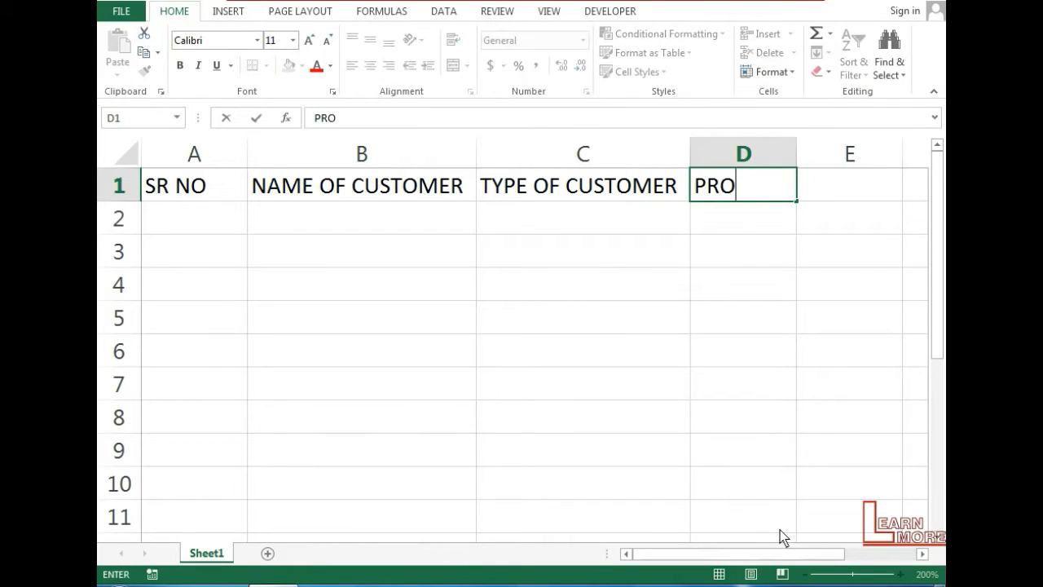
key("Right")
type("QUA")
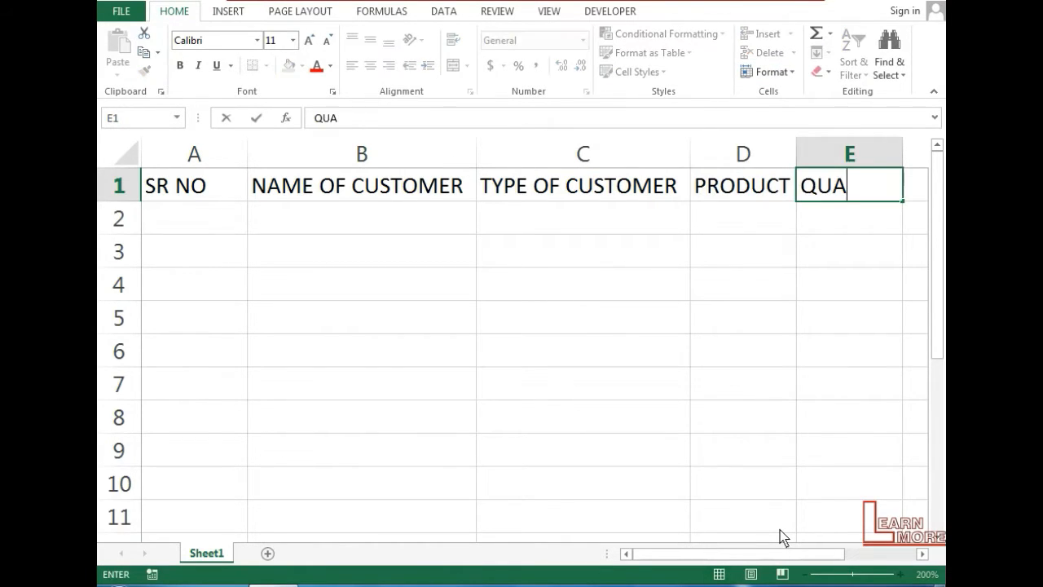
type("NTITY")
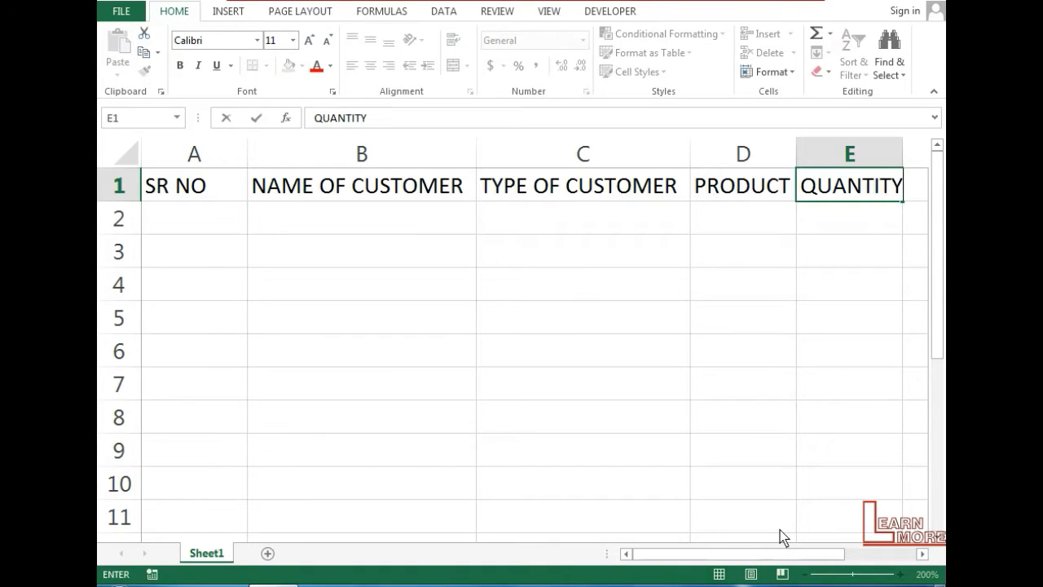
key("Right")
type("RATE")
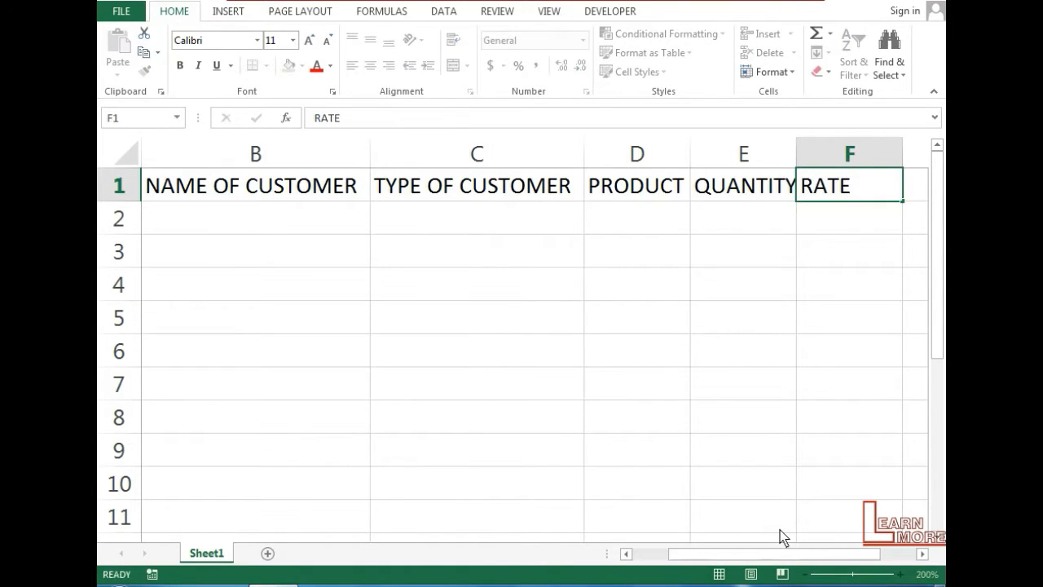
Enter the column header TOTAL AMOUNT in cell G1
key("Right")
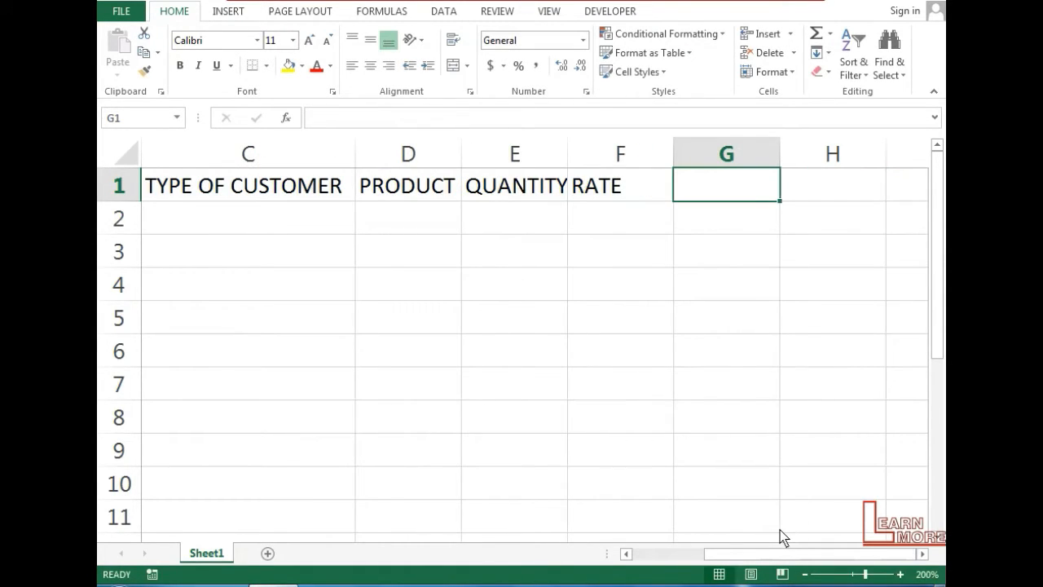
type("TOPT")
key("BackSpace")
key("BackSpace")
key("BackSpace")
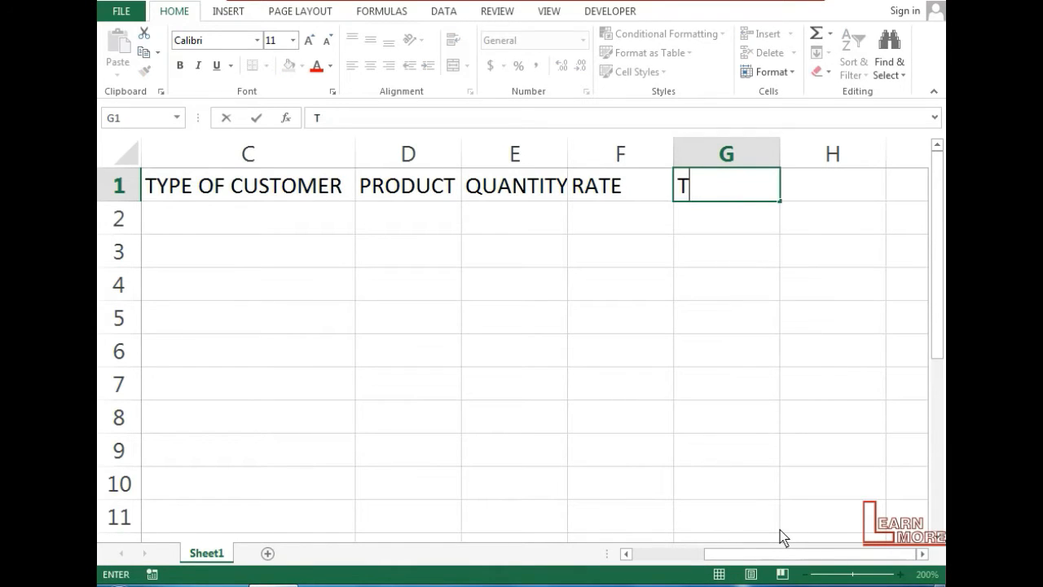
type("OTAL ")
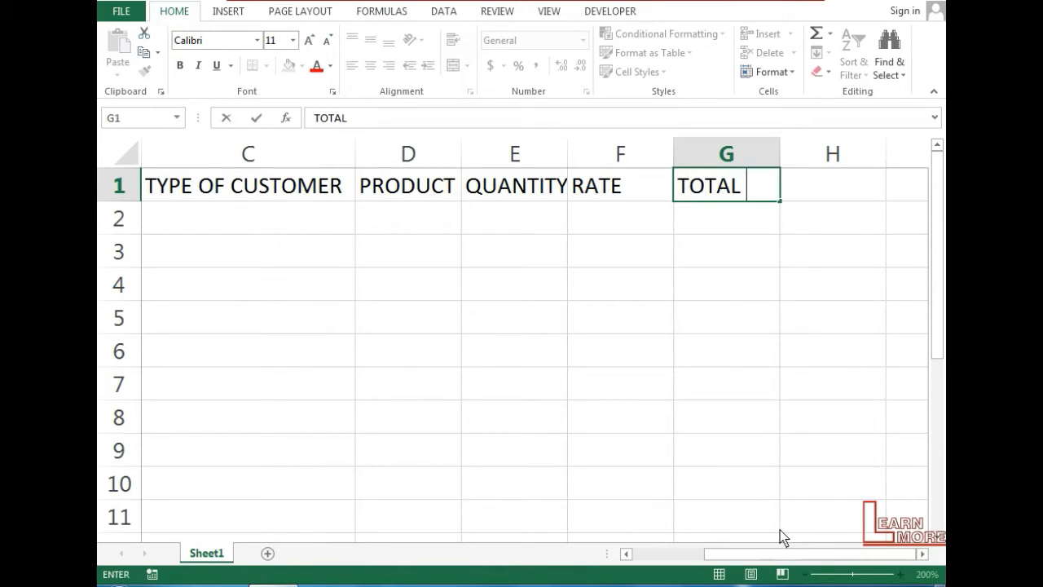
type("AMOUNT")
key("Tab")
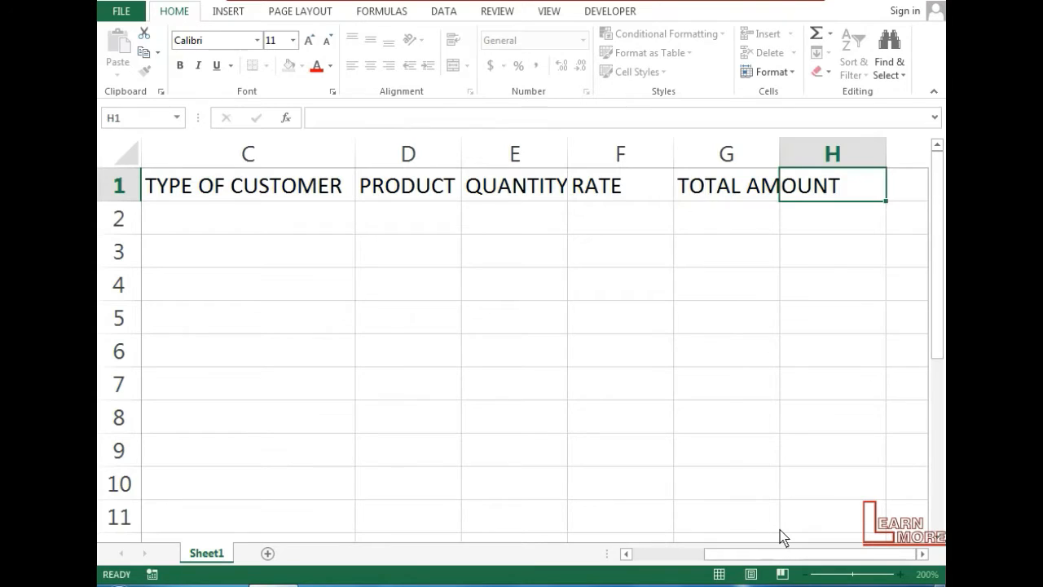
Enter the headers DISCOUNT AMOUNT in H1 and NET AMOUNT in I1
type("DISCO")
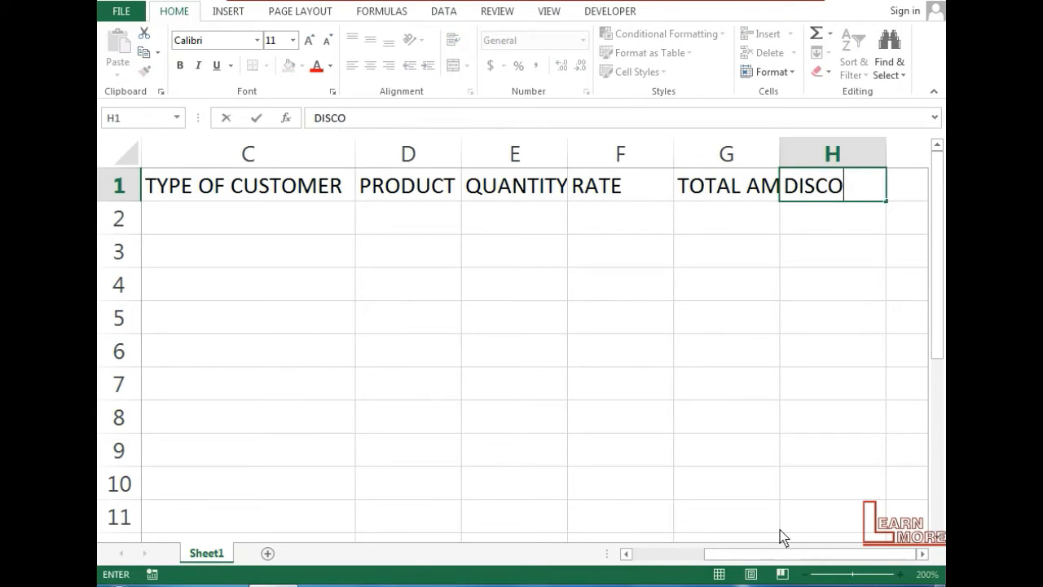
type("UNT AMOUNT AMOUN")
key("Tab")
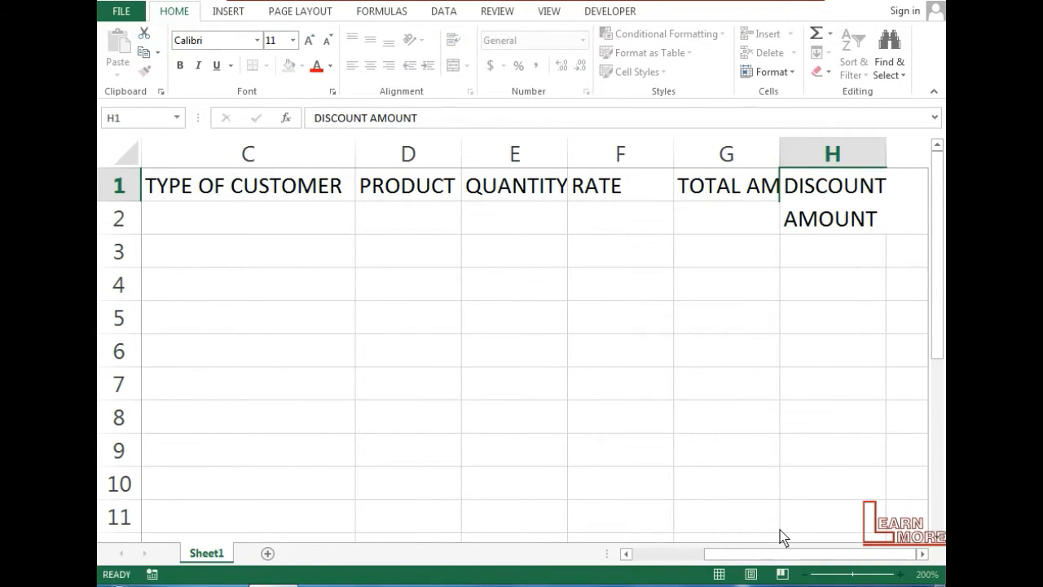
type("NET")
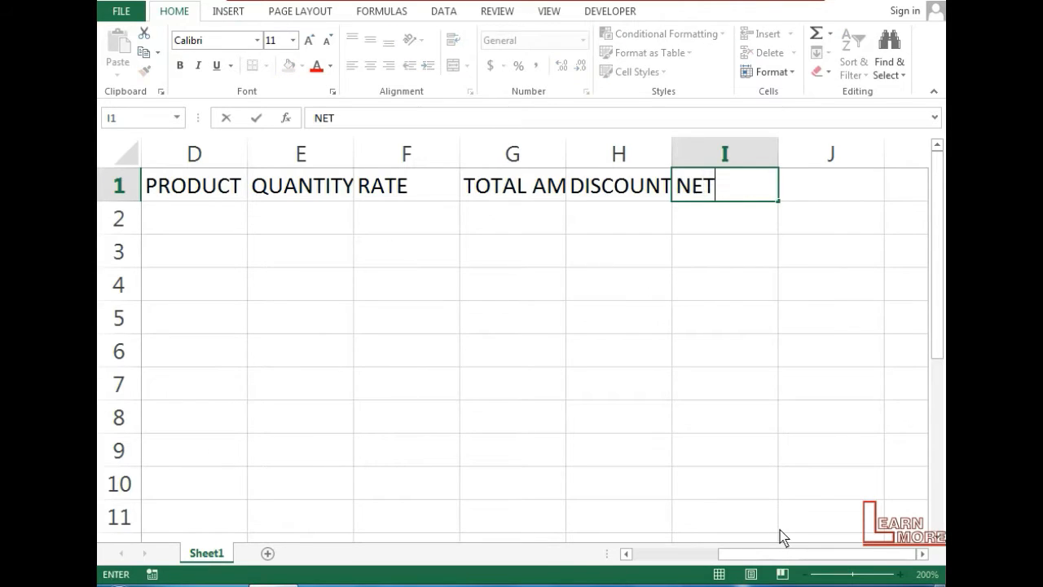
type(" AMOUNT")
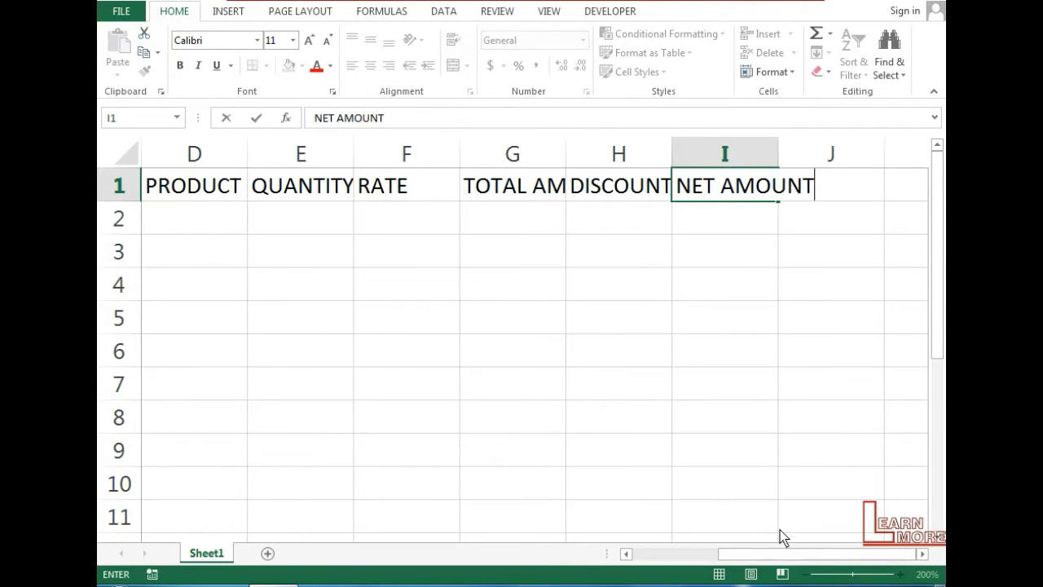
key("Return")
AutoFit the widths of columns A through I to the header row
key("Up")
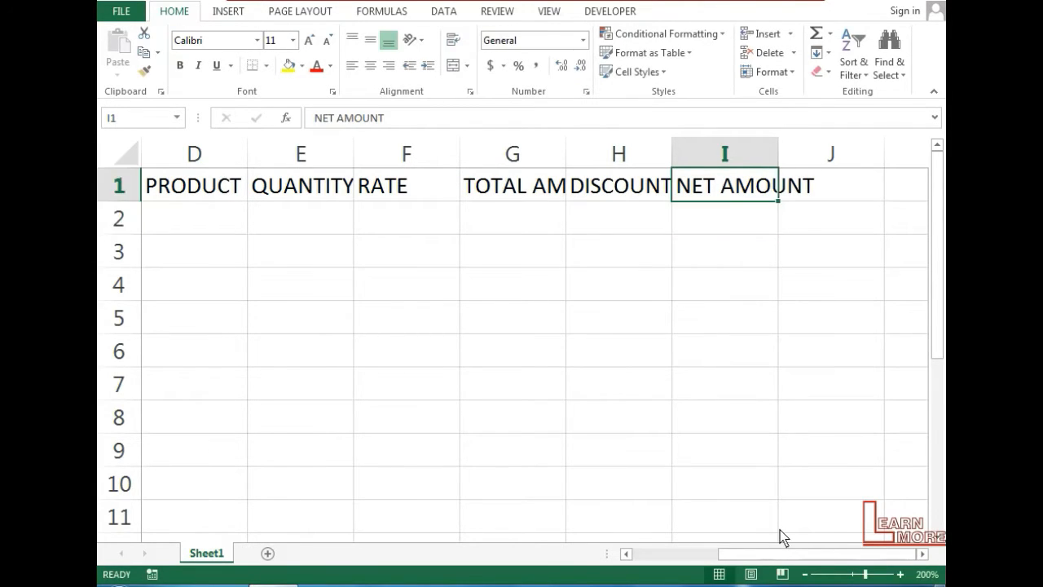
key("ctrl+shift+Left")
key("alt+h")
key("o")
key("i")
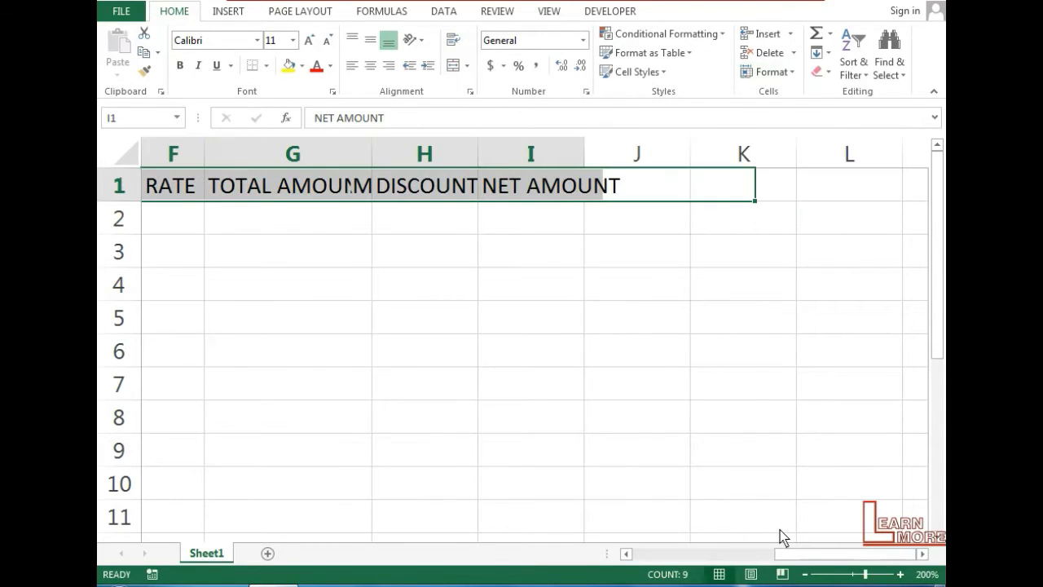
Fill the SR NO column with the serial numbers 1 to 5 in A2:A6, extending the series from 1 and 2
key("Left")
key("Left")
key("Left")
key("Left")
key("Left")
key("Left")
key("Left")
key("Left")
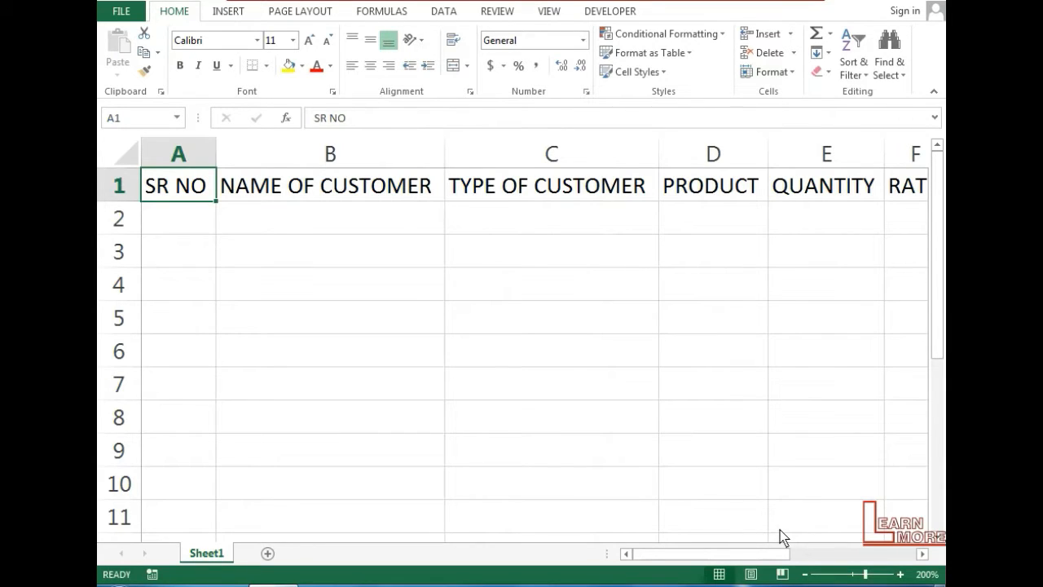
key("Down")
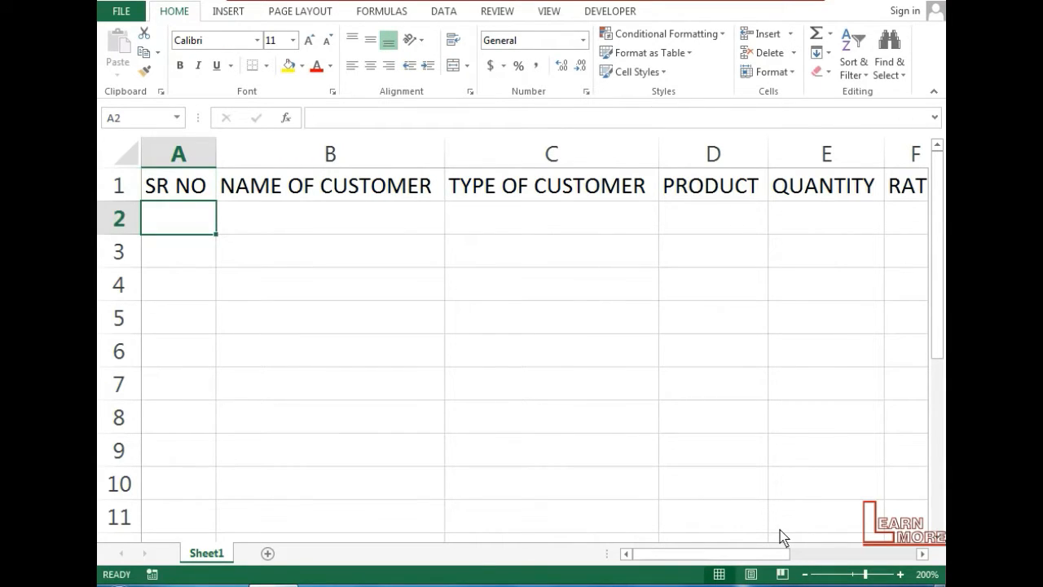
type("1")
key("Return")
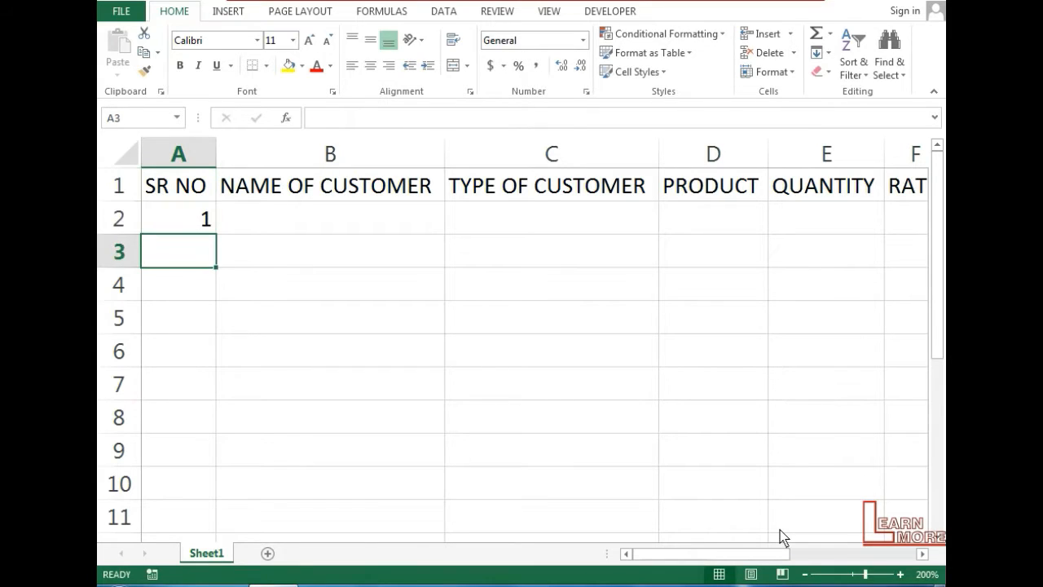
type("2")
key("Return")
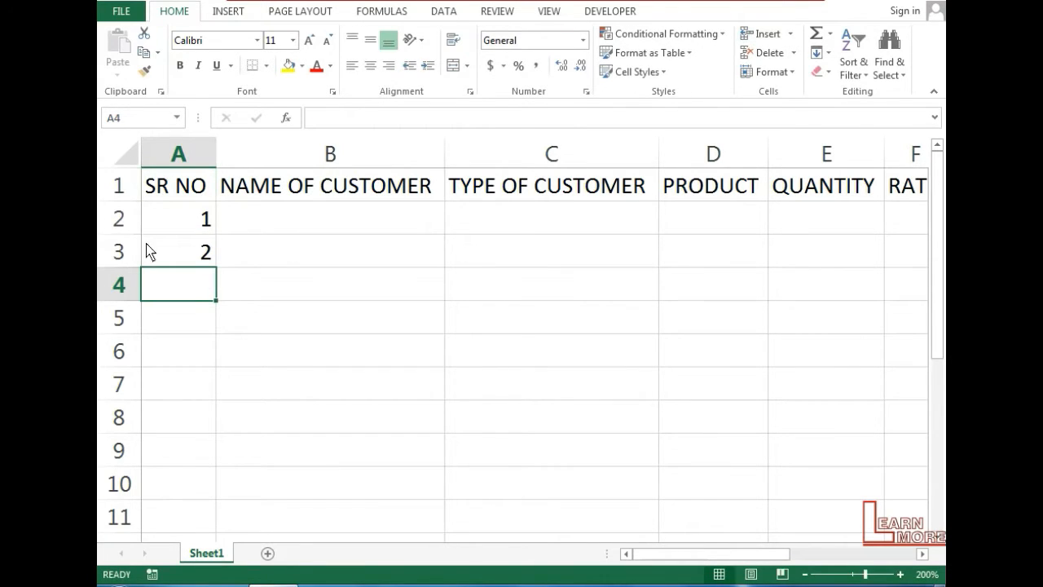
left_click_drag(179, 219, 210, 357)
Enter the customer names A, B, C, D and E in cells B2 to B6
left_click(269, 220)
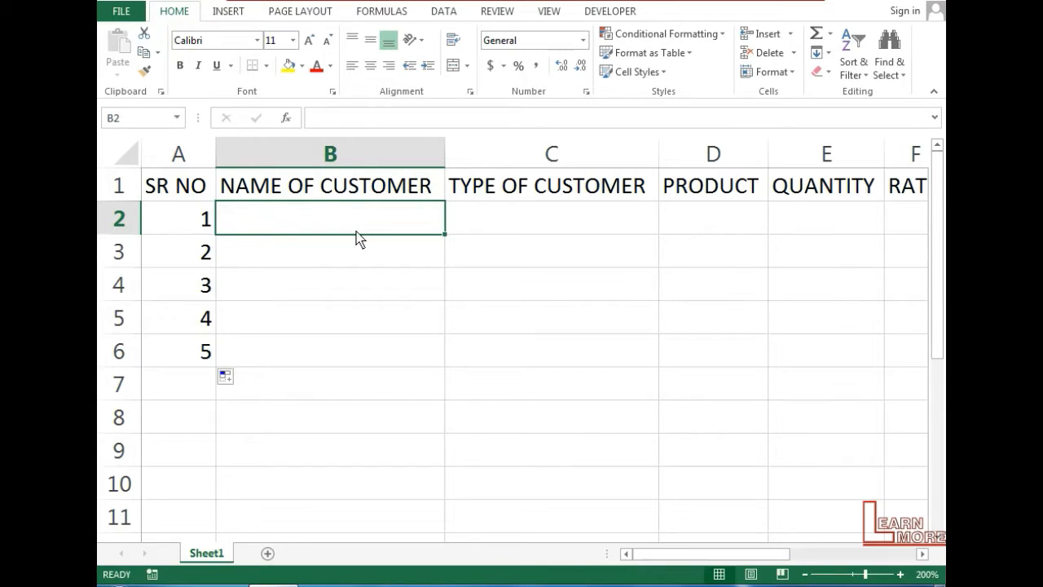
type("A")
key("Return")
type("B")
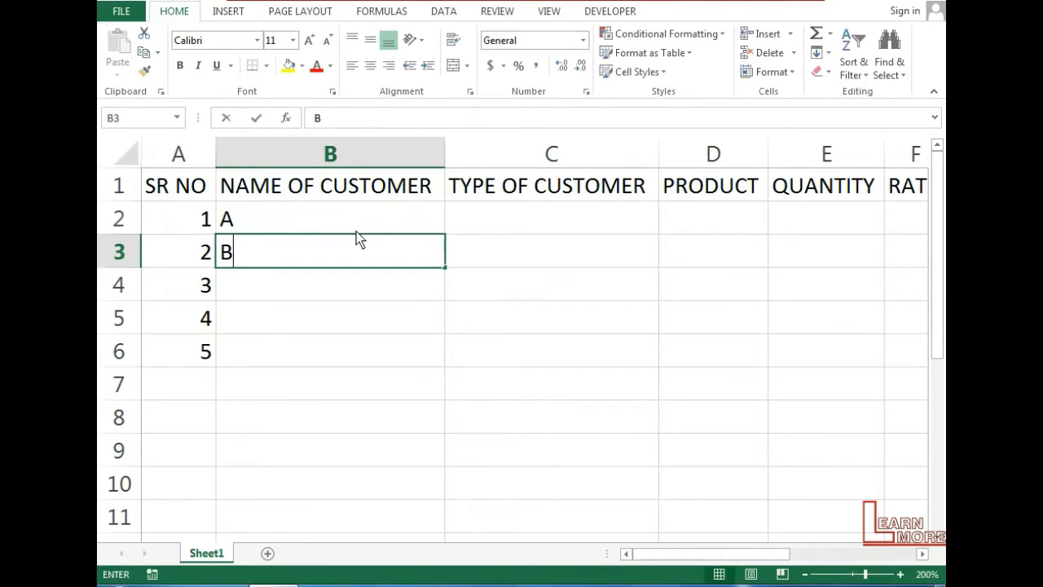
key("Return")
type("C")
key("Return")
type("D")
key("Return")
type("E")
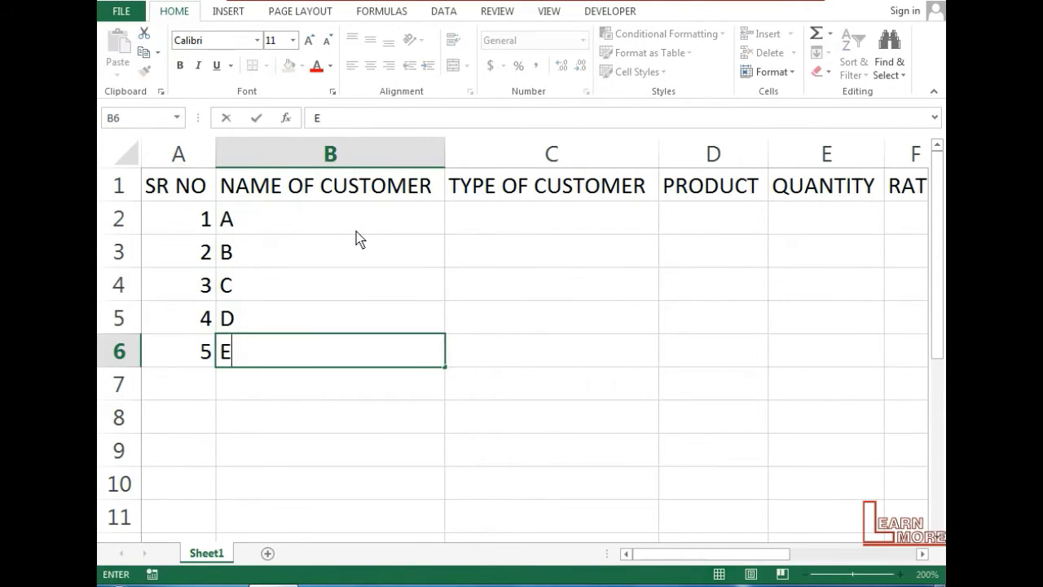
Enter the customer types Wholesale in C2 and Retail in C3
key("Tab")
key("Up")
key("Up")
key("Up")
key("Up")
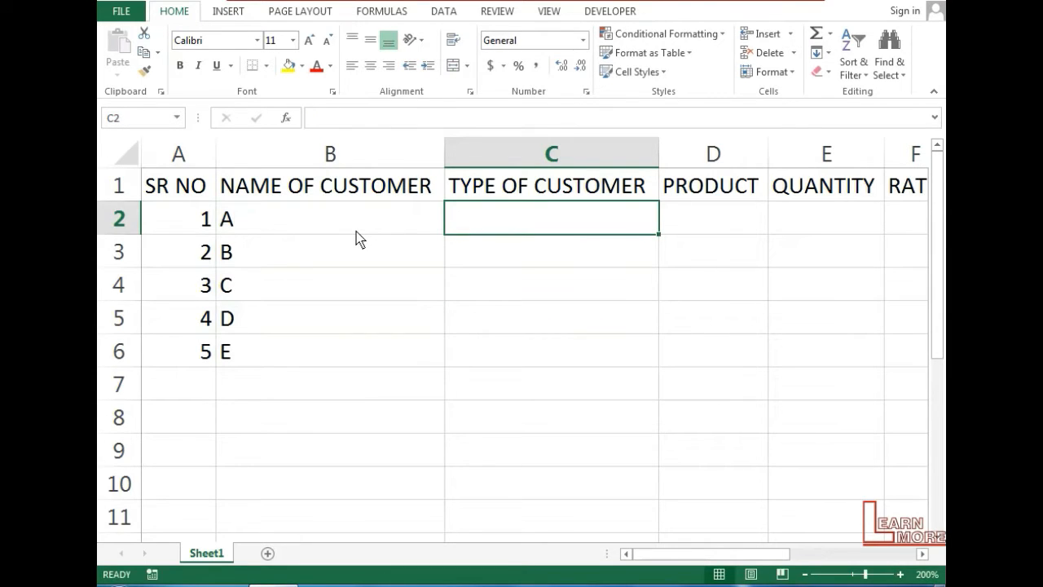
type("Whole")
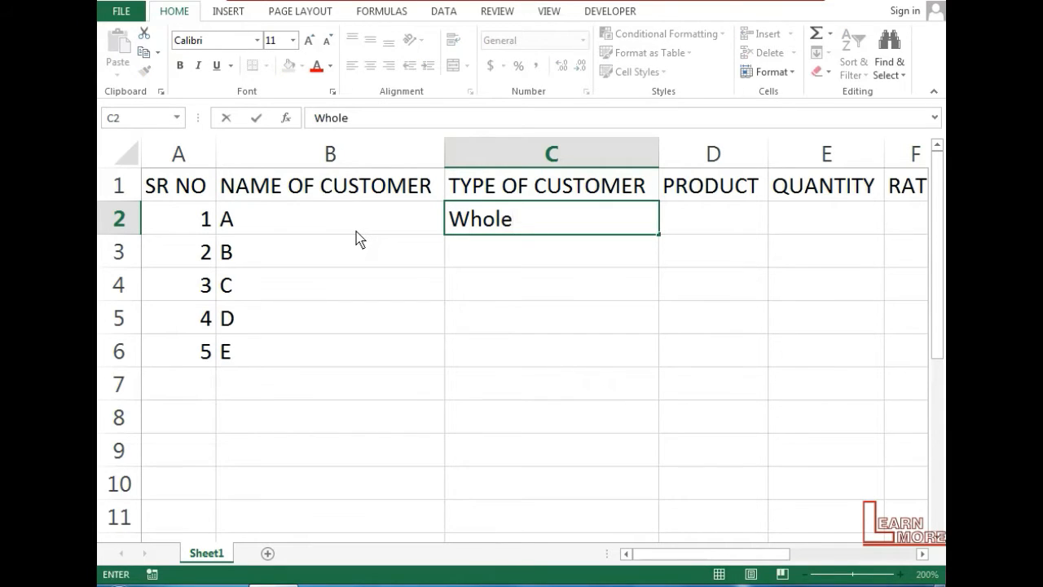
type("sale")
key("Return")
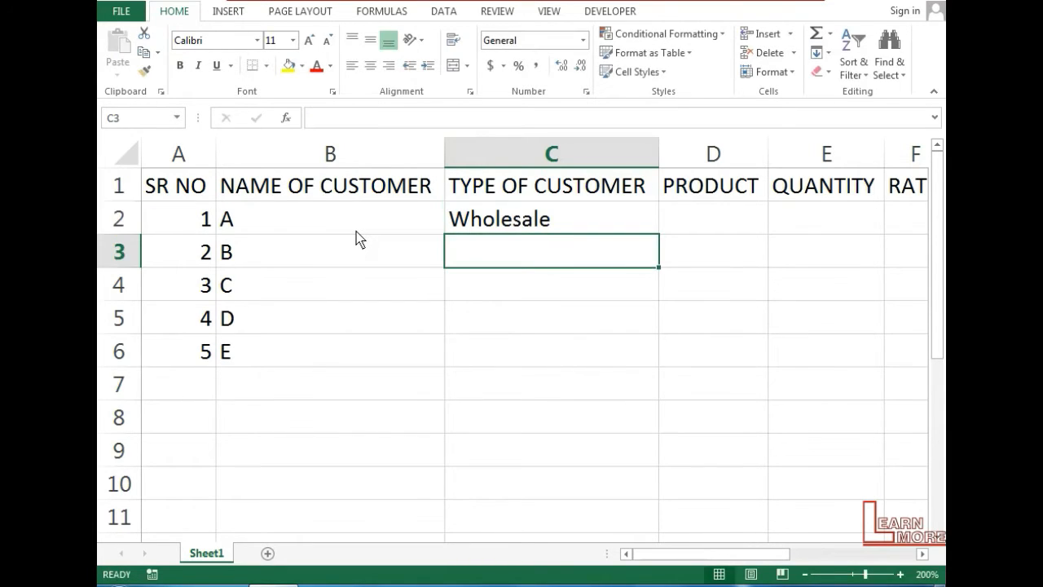
type("Retaile")
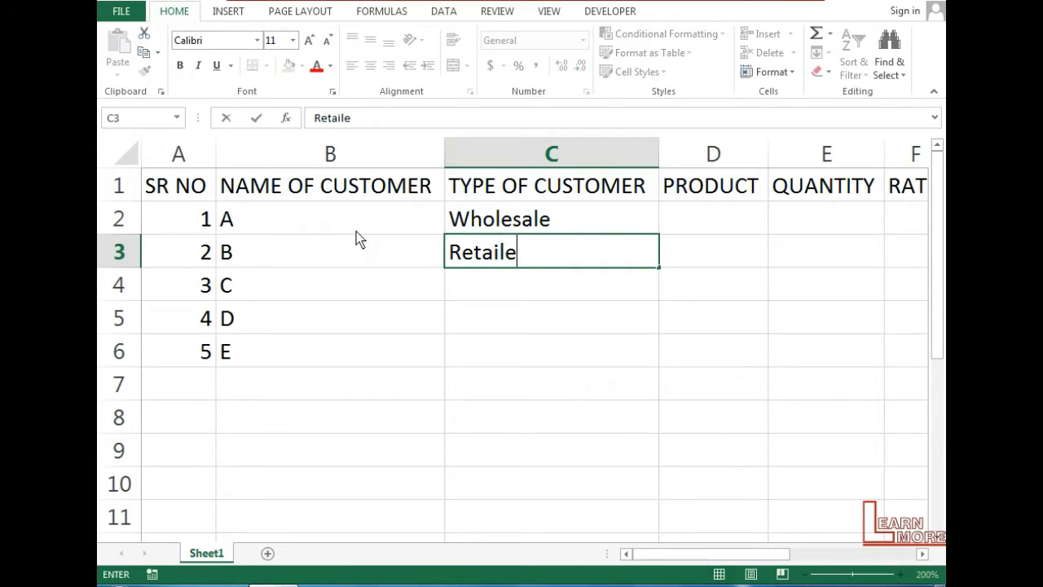
key("BackSpace")
key("Return")
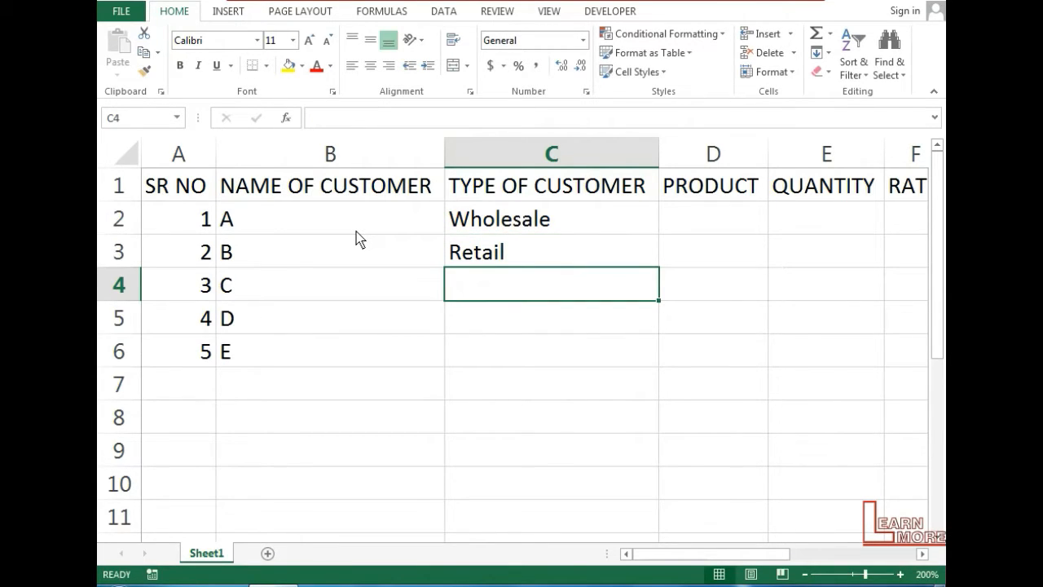
Enter the customer types Consumer in C4, Wholesale in C5 and Retail in C6
type("Comn")
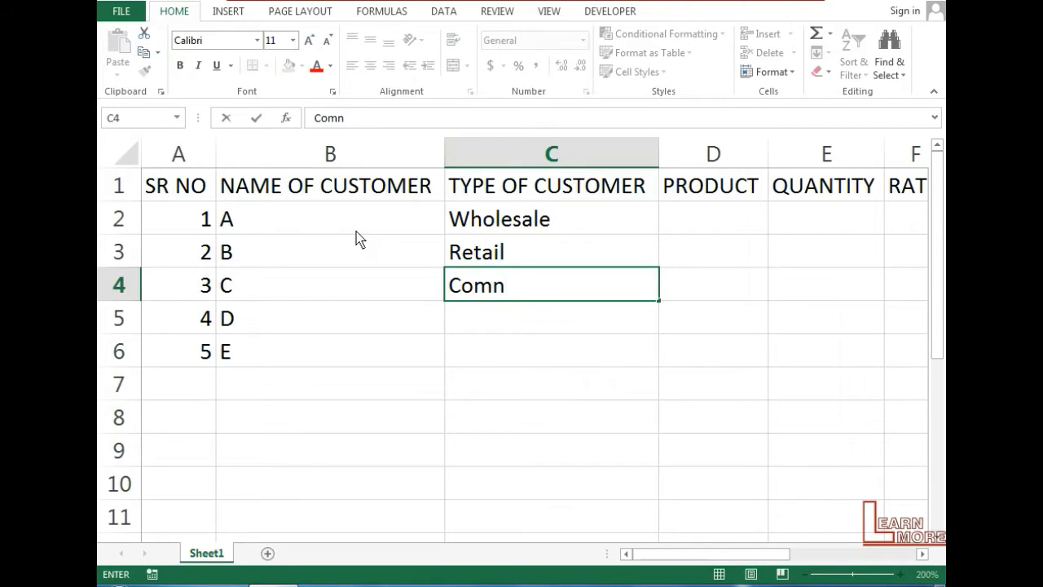
key("BackSpace")
key("BackSpace")
type("nsume")
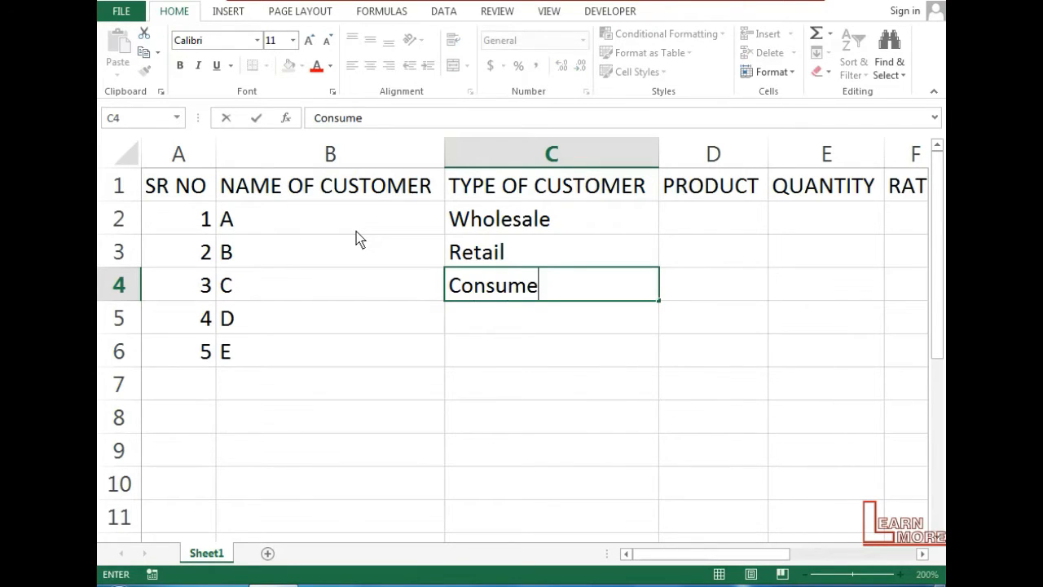
type("r")
key("Return")
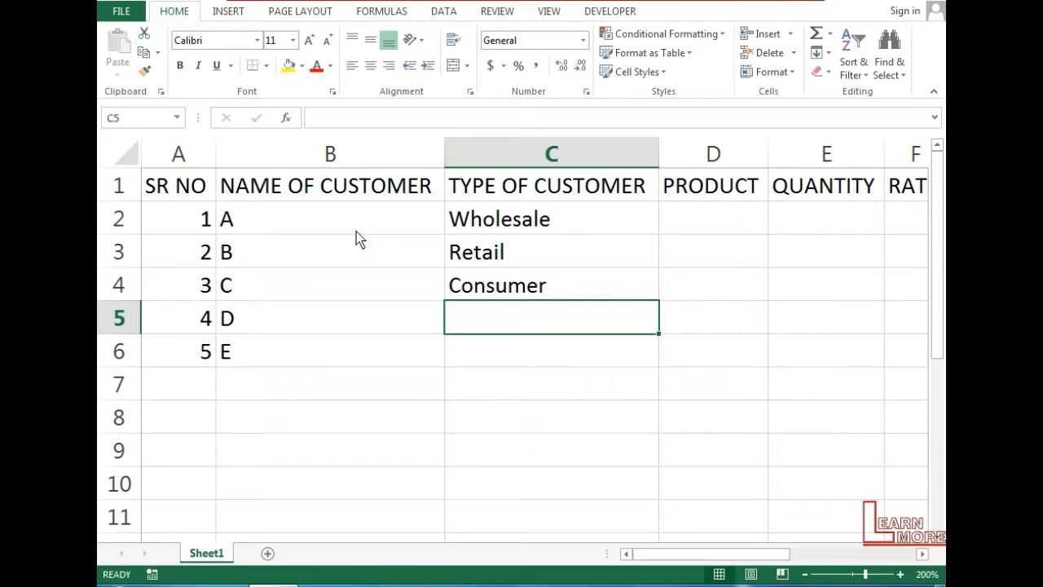
type("Wh")
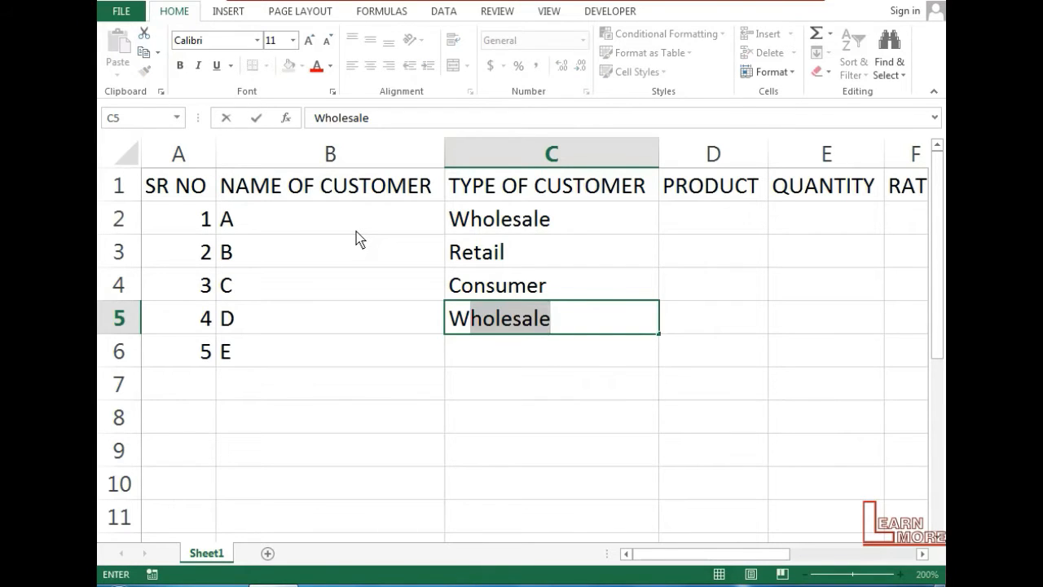
key("Return")
type("R")
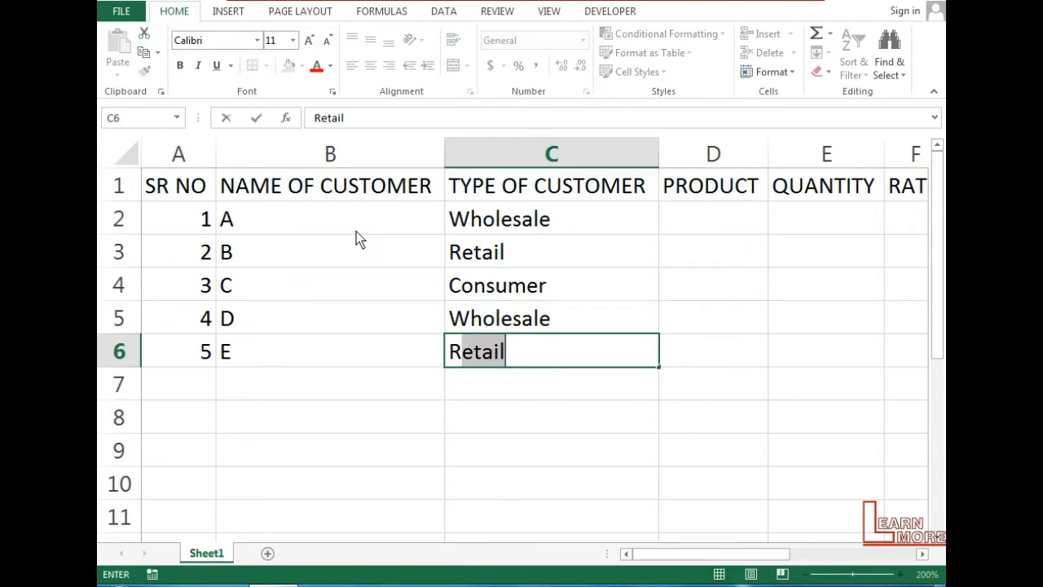
key("Return")
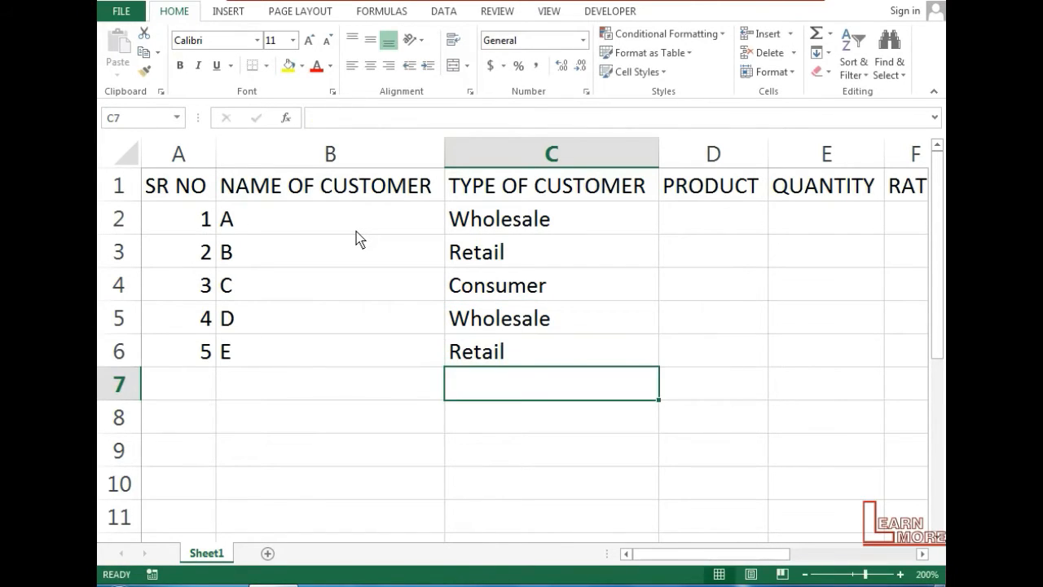
Enter CD Player as the product for customer A in D2
key("Right")
key("Up")
key("Up")
key("Up")
key("Up")
key("Up")
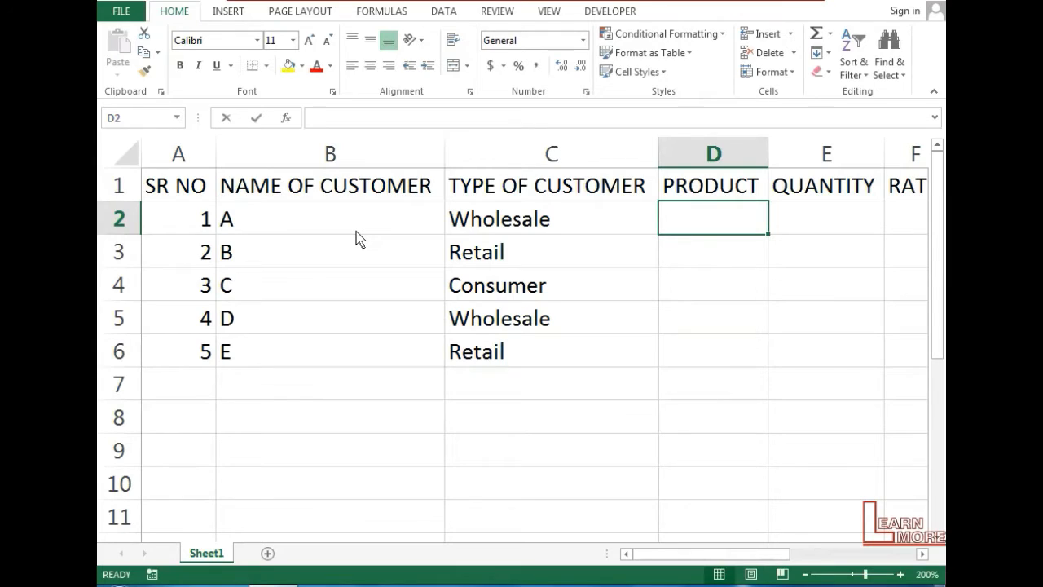
type("Cd")
key("BackSpace")
type("D Pa")
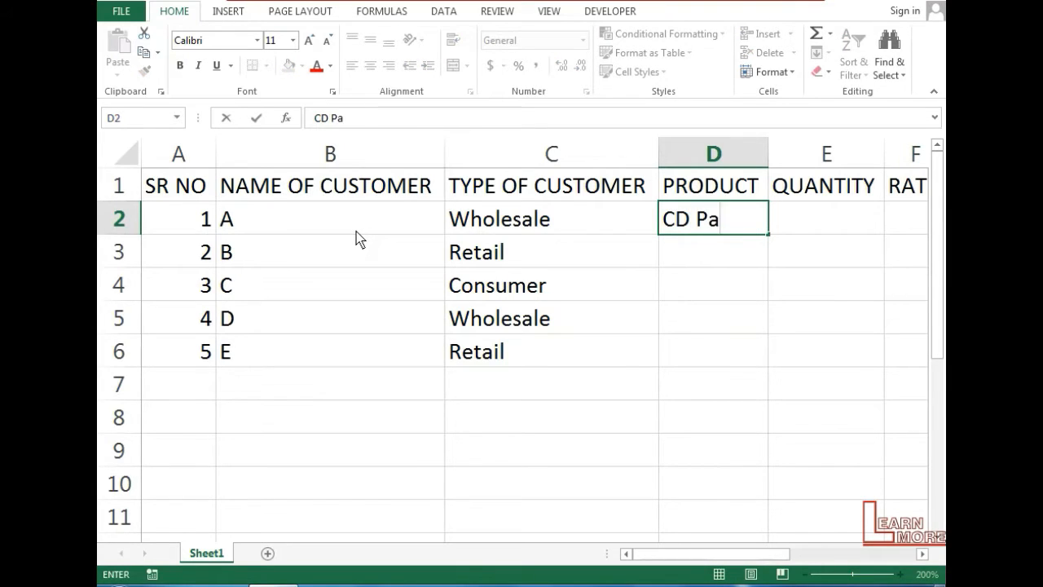
key("BackSpace")
type("layer")
key("Return")
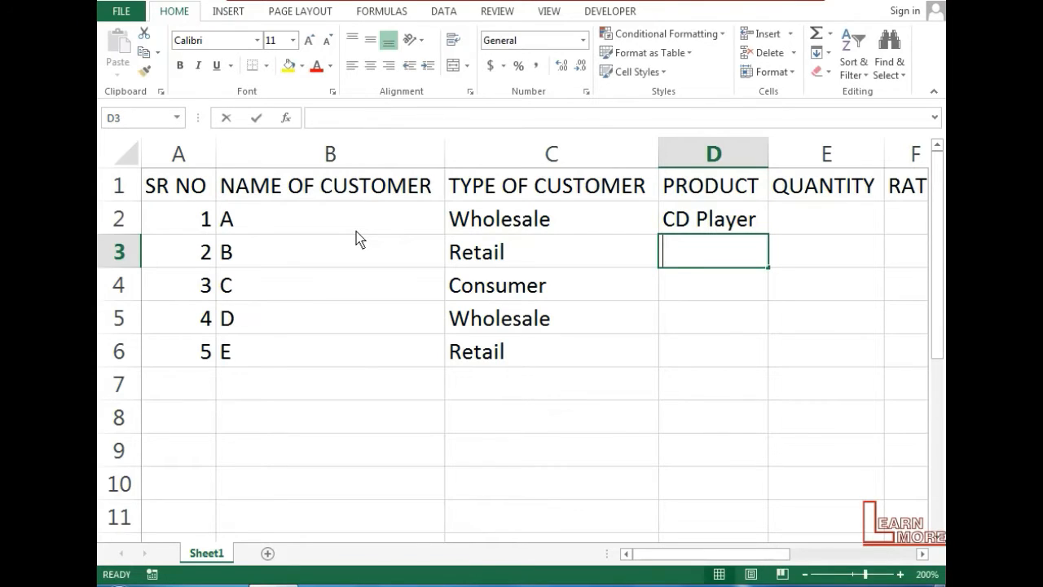
Enter DVD Player as the product for customer B in D3
type("DVD")
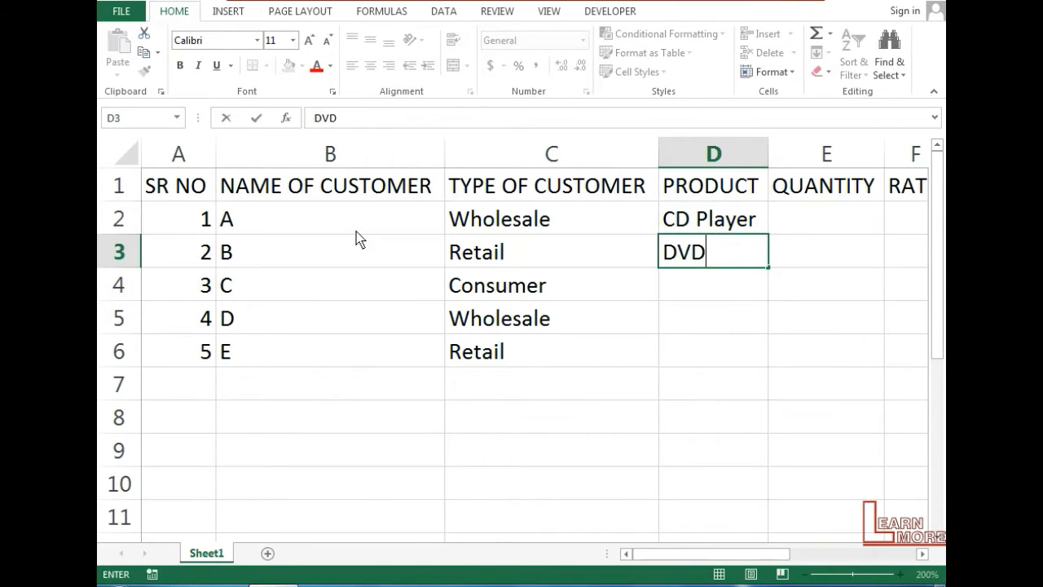
type(" pLA")
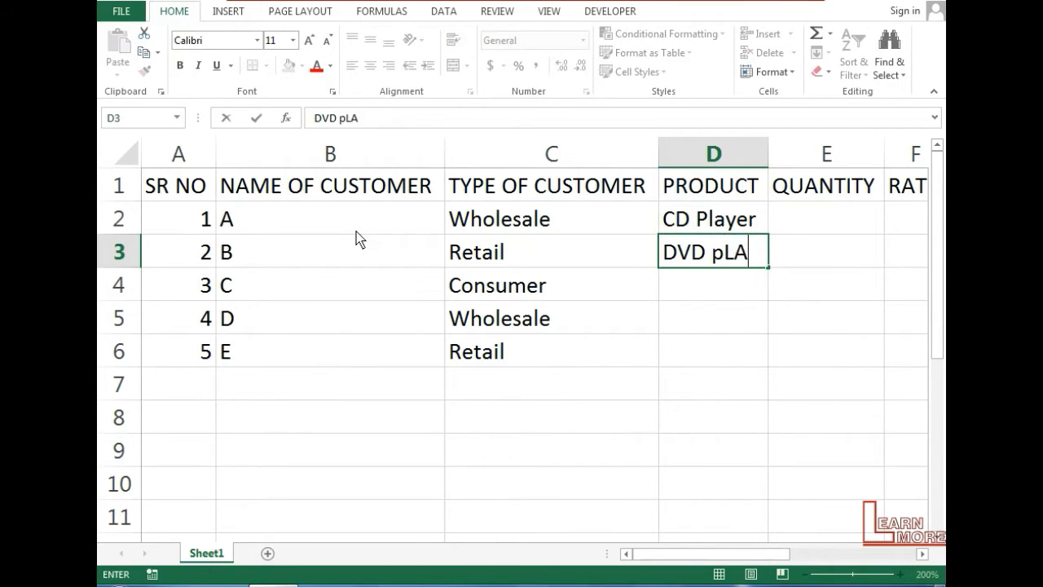
key("BackSpace")
key("BackSpace")
key("BackSpace")
key("BackSpace")
type("pLAYER")
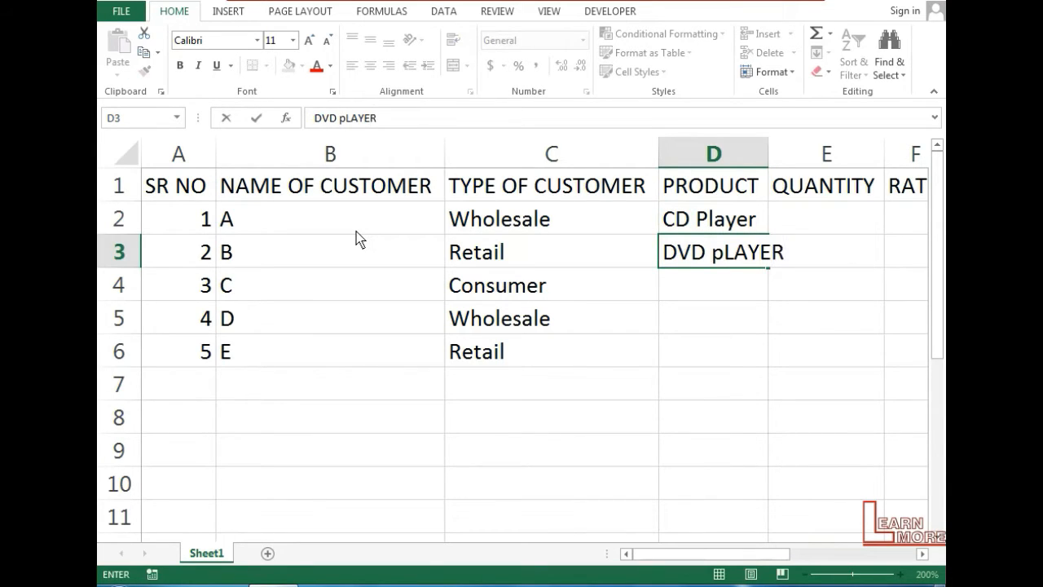
key("Return")
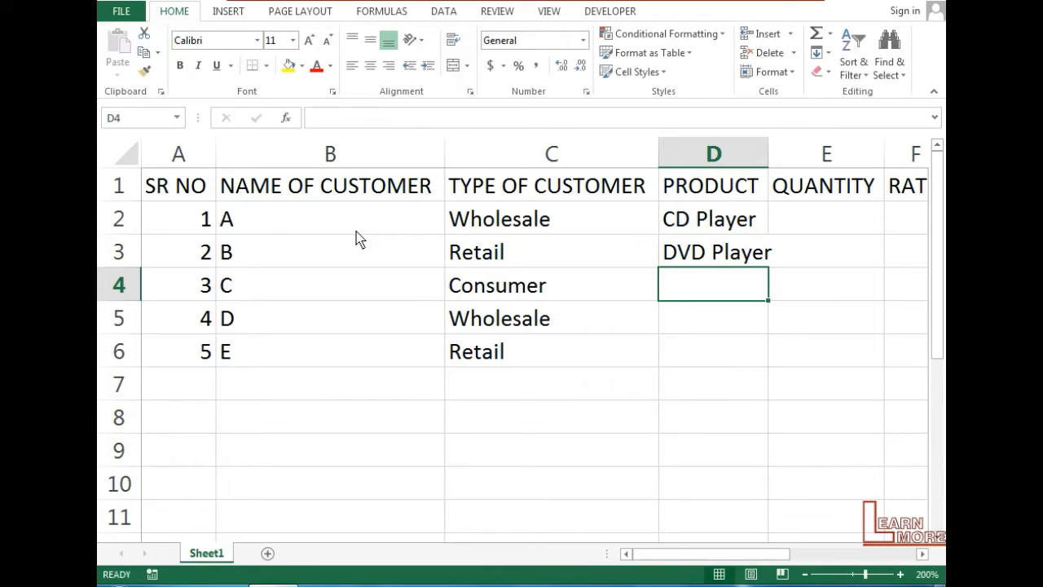
Enter the products HDD, Keyboard and Mouse in cells D4 to D6
type("HDD")
key("Return")
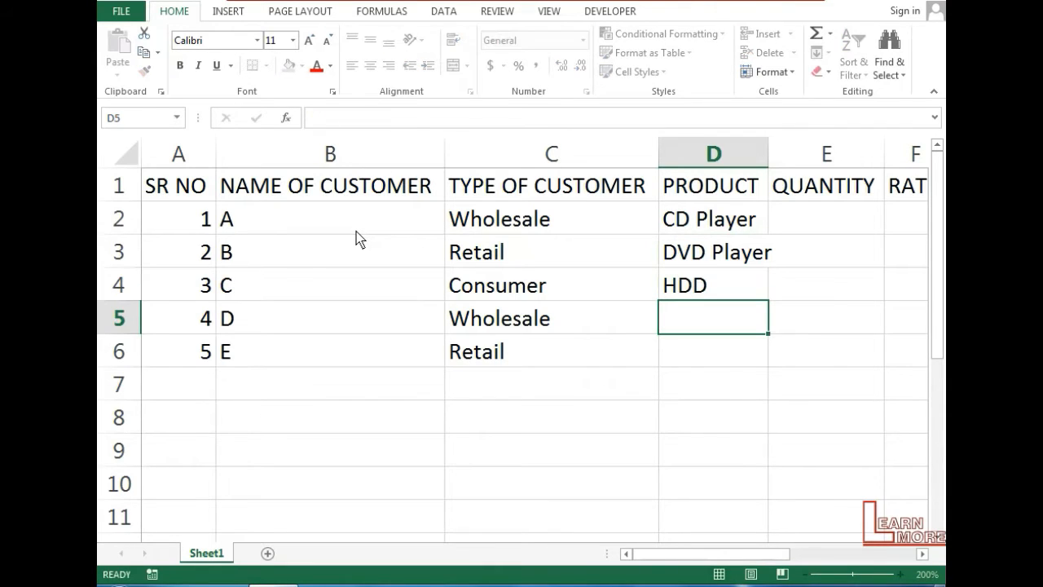
type("Key")
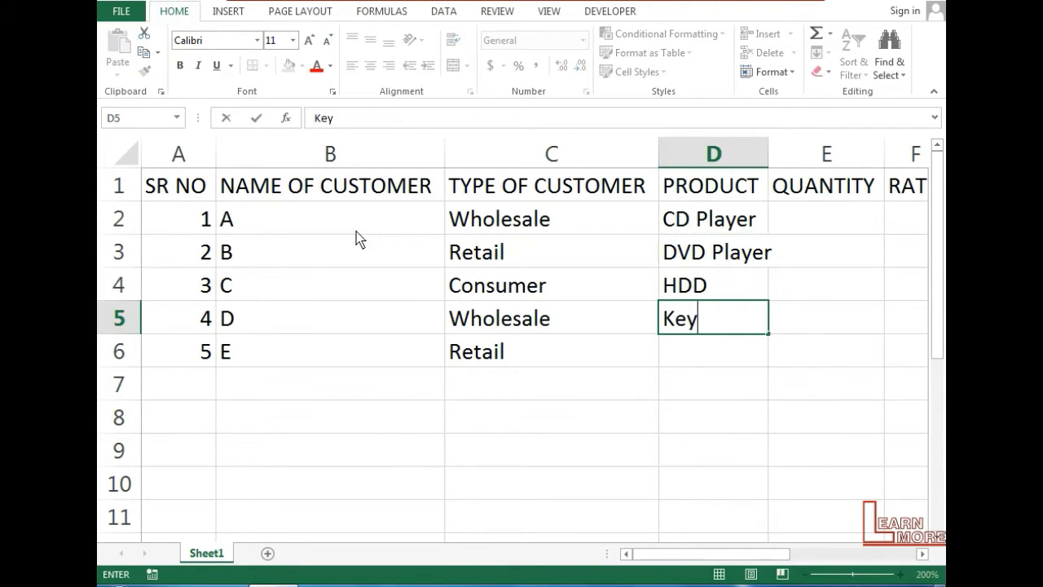
type("board")
key("Return")
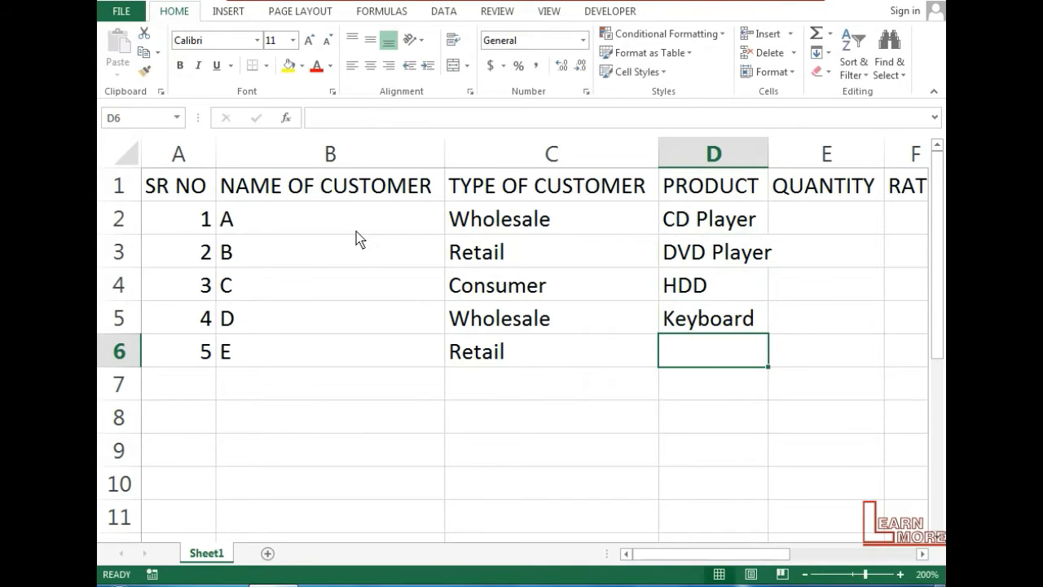
type("Mouse")
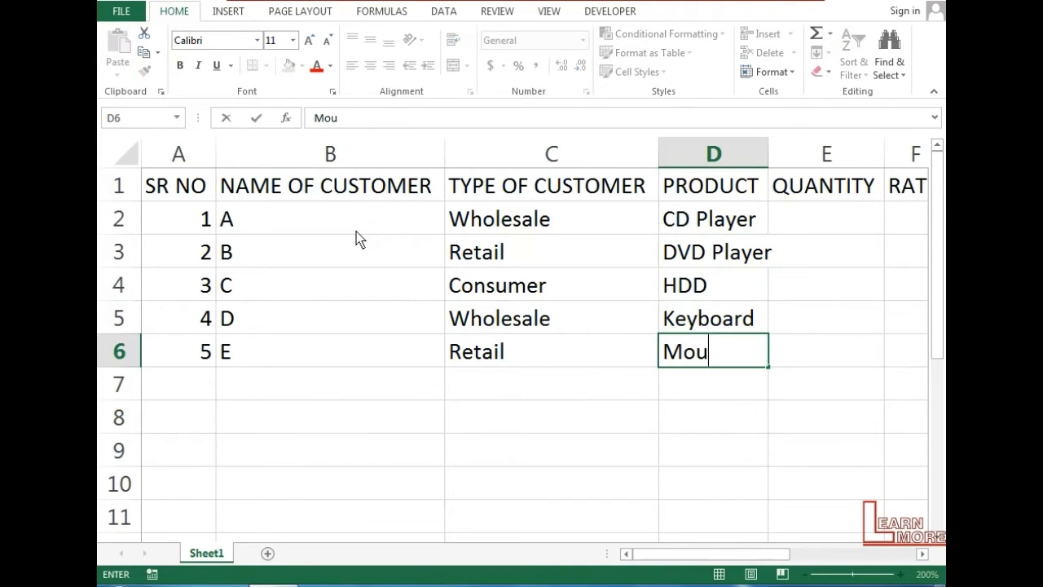
key("Return")
Select the whole table and AutoFit its column widths to the contents
key("Up")
key("Up")
key("Up")
key("Up")
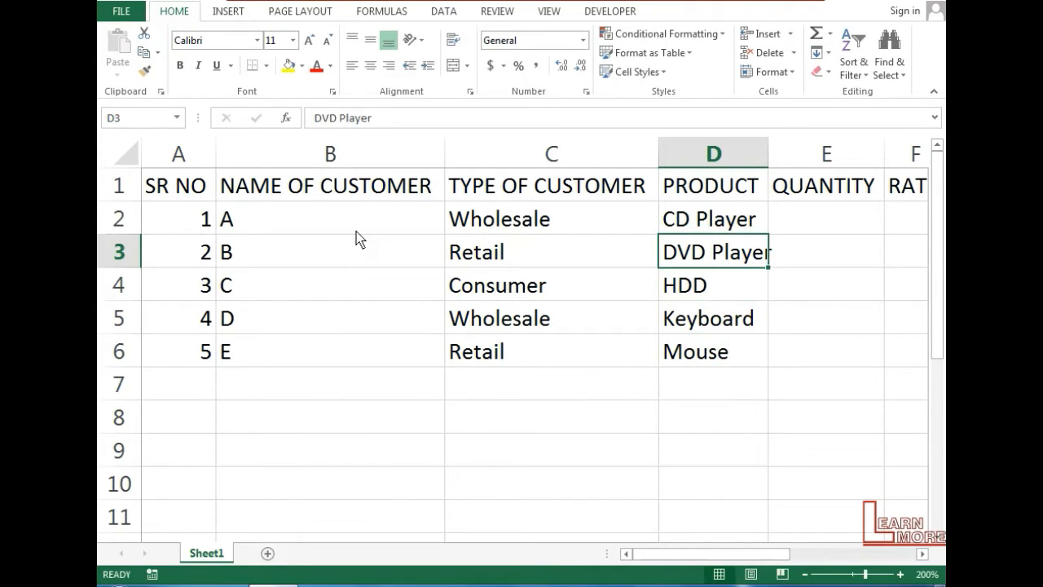
key("ctrl+a")
type("hoi")
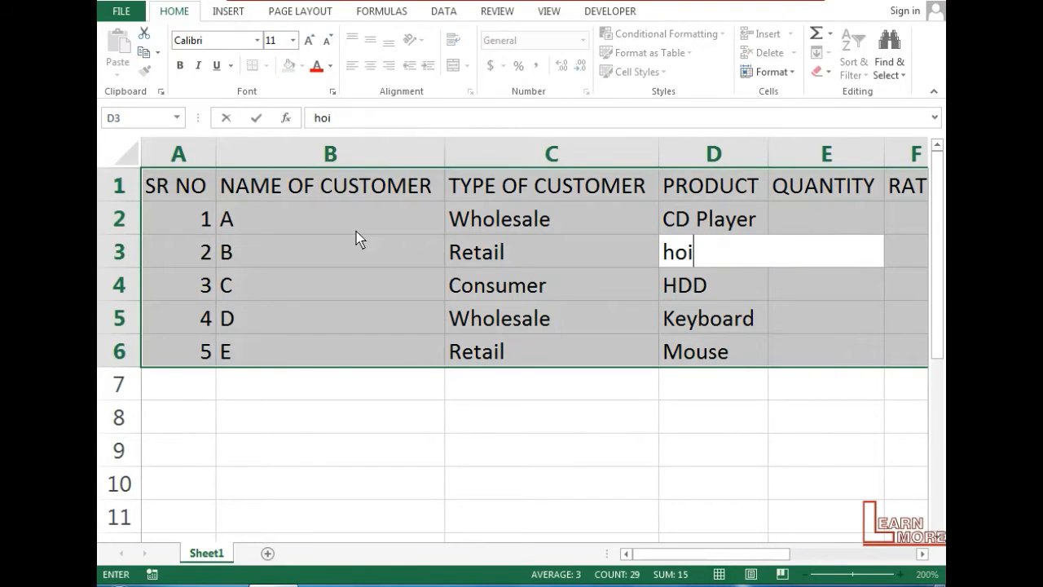
key("Escape")
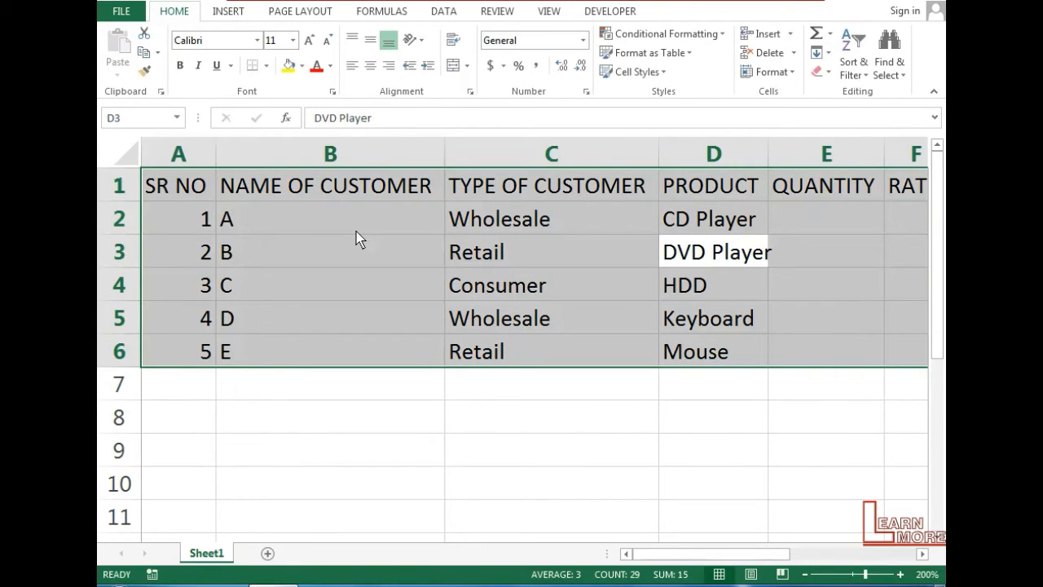
key("alt+h")
key("o")
key("i")
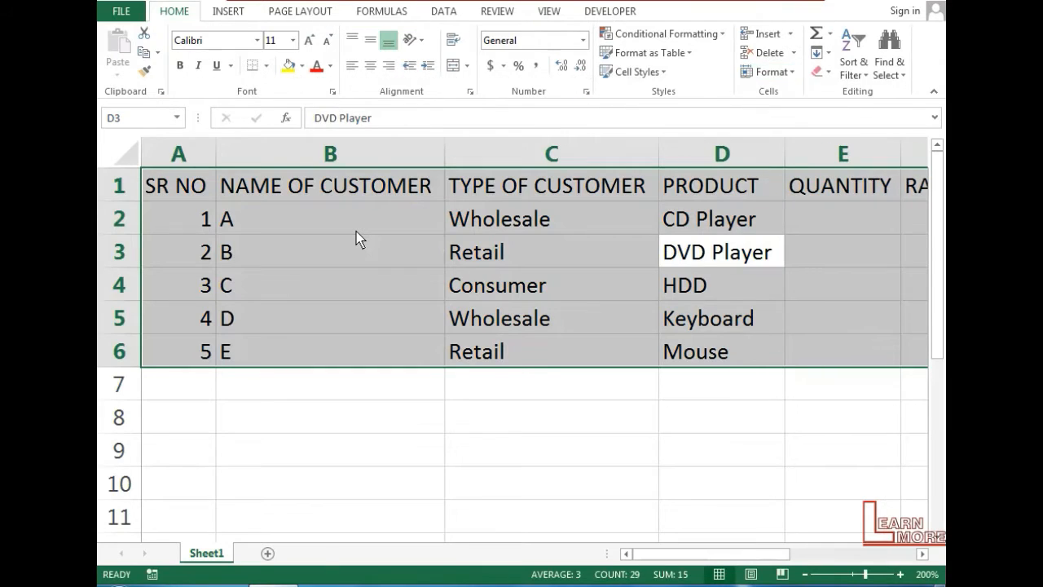
Enter the quantities 20, 15, 10, 15 and 5 in cells E2 to E6
key("Right")
key("Up")
key("Right")
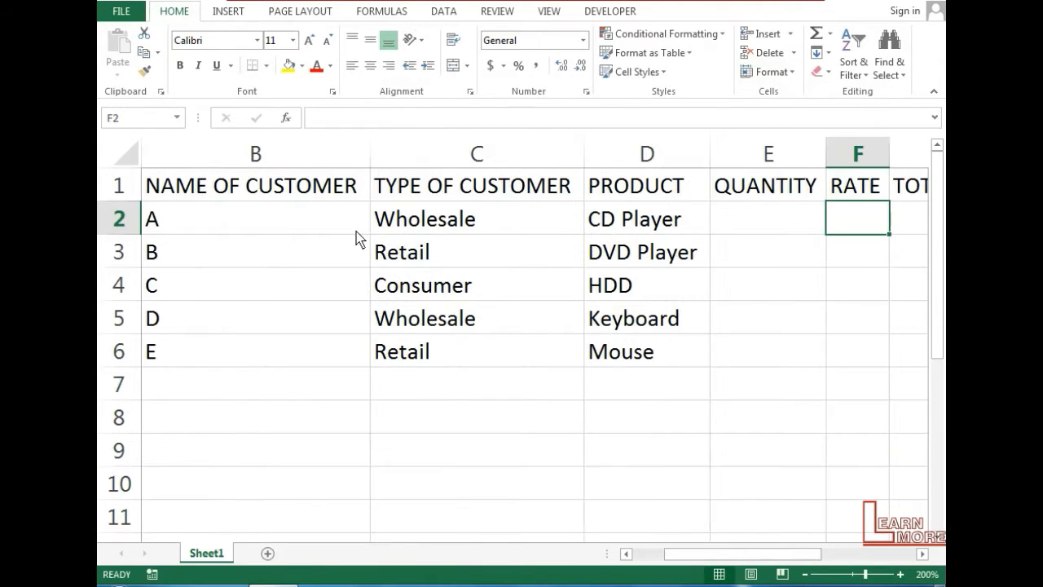
key("Left")
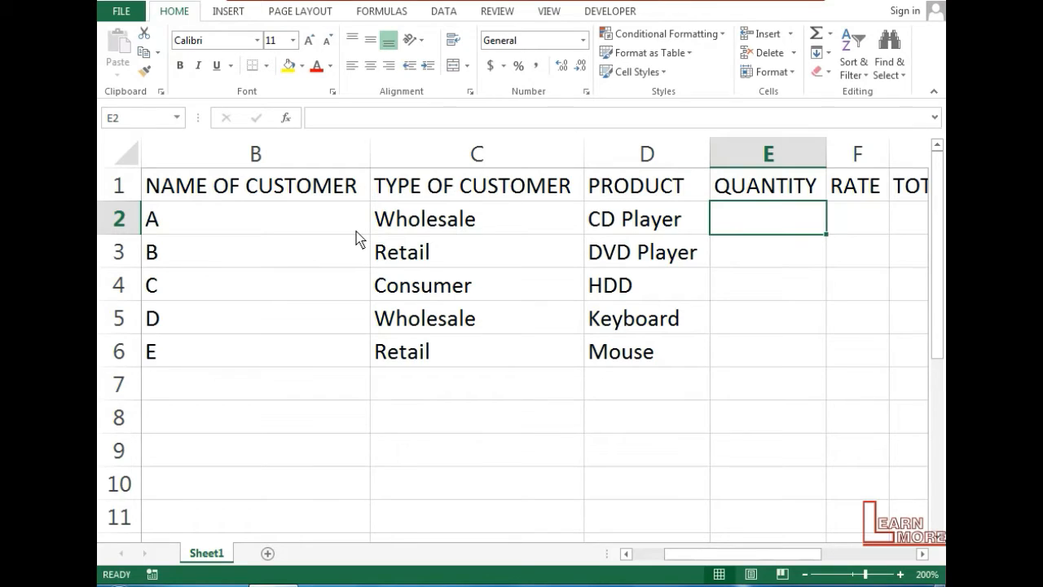
type("20")
key("Return")
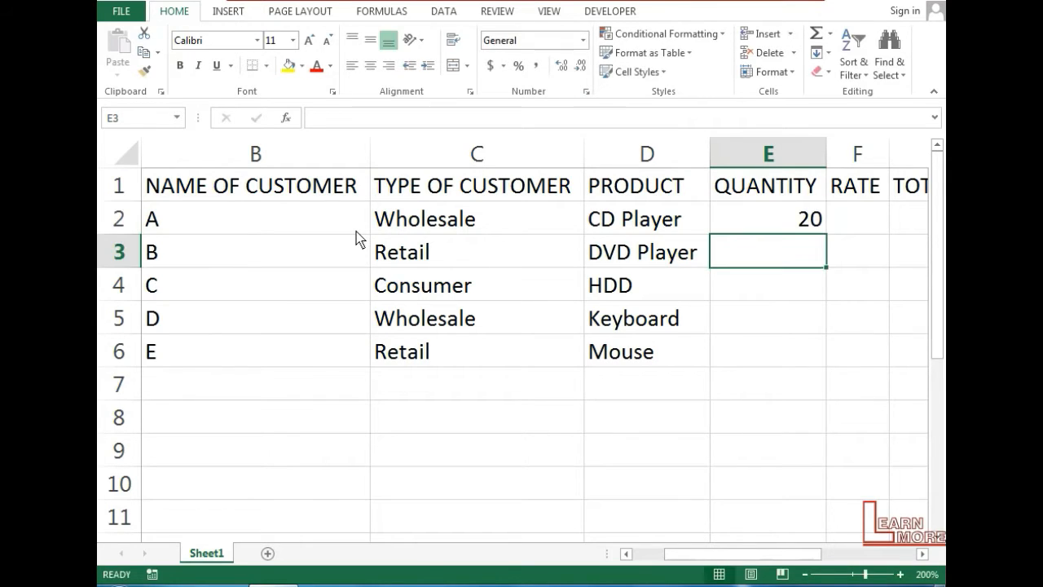
type("15")
key("Return")
type("10")
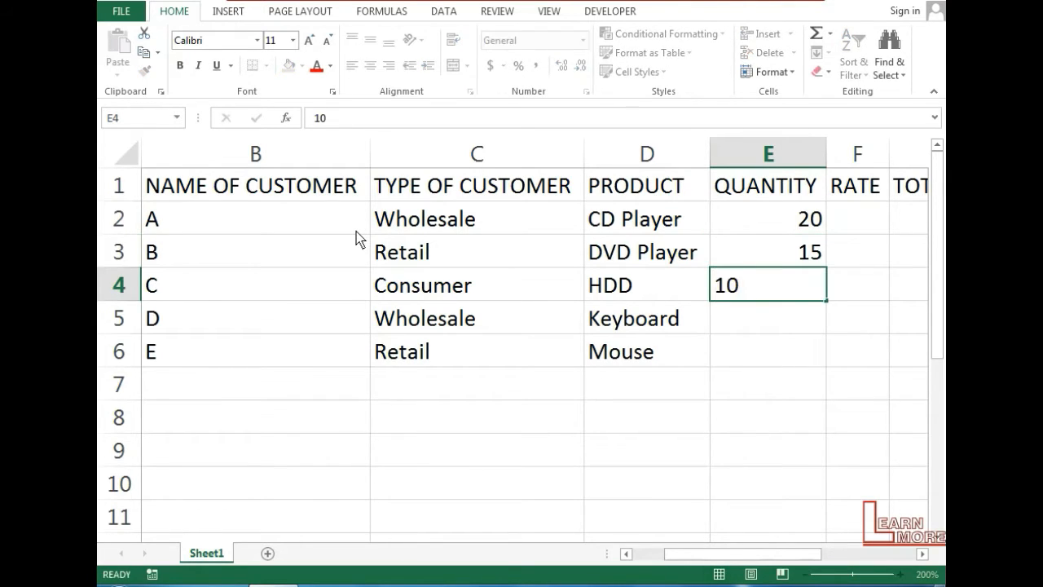
key("Return")
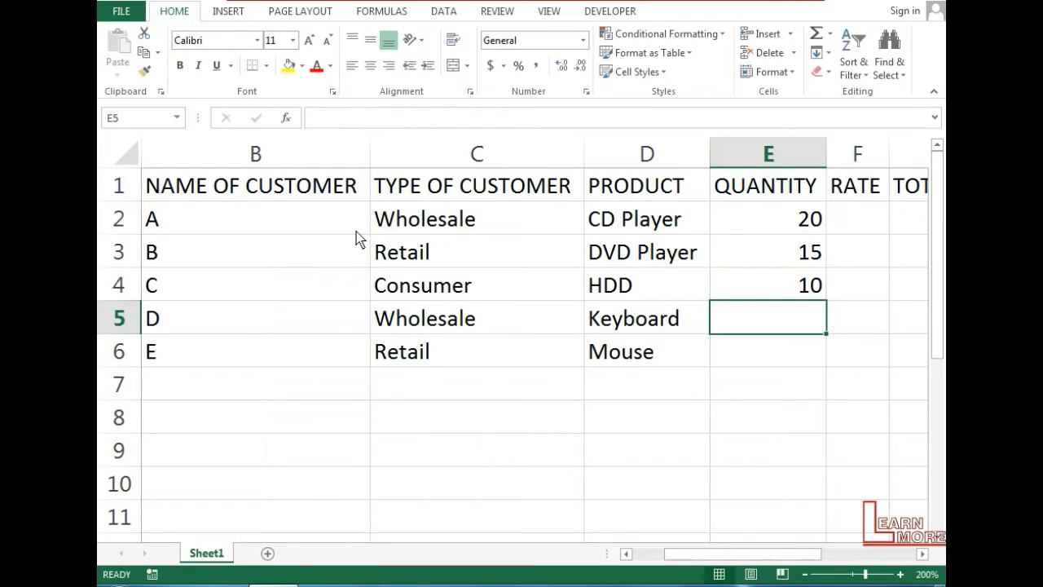
type("15")
type("5")
key("Return")
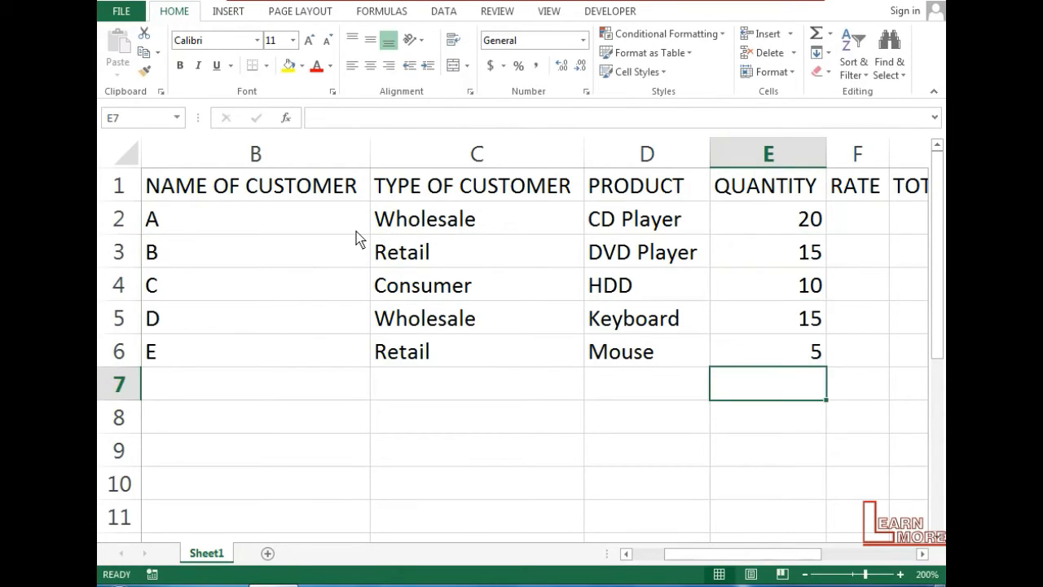
Enter the rates 2500 for the CD Player in F2 and 3500 for the DVD Player in F3
key("Right")
key("Up")
key("Up")
key("Up")
key("Up")
key("Up")
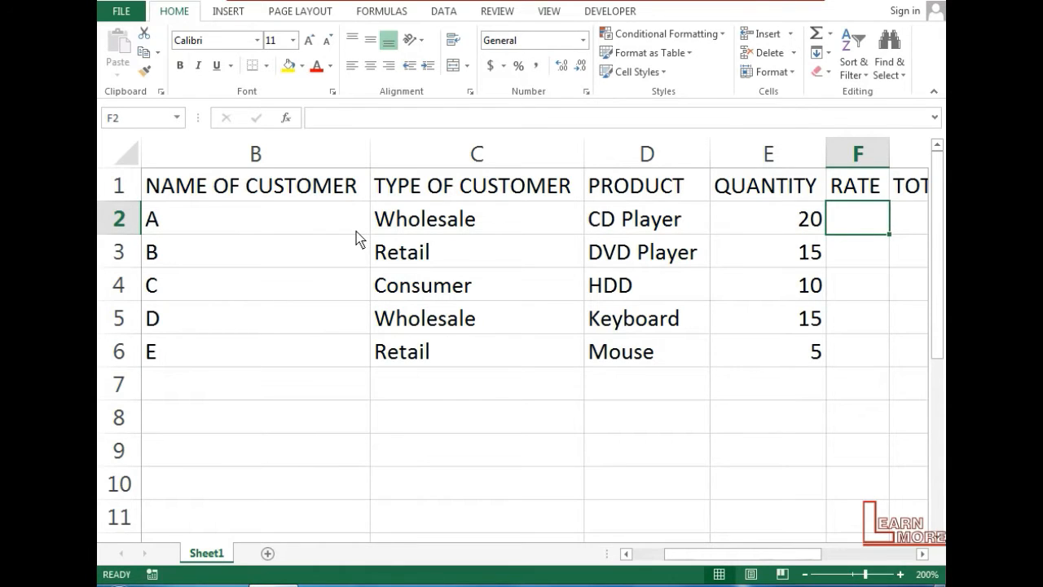
type("2500")
key("Return")
type("3500")
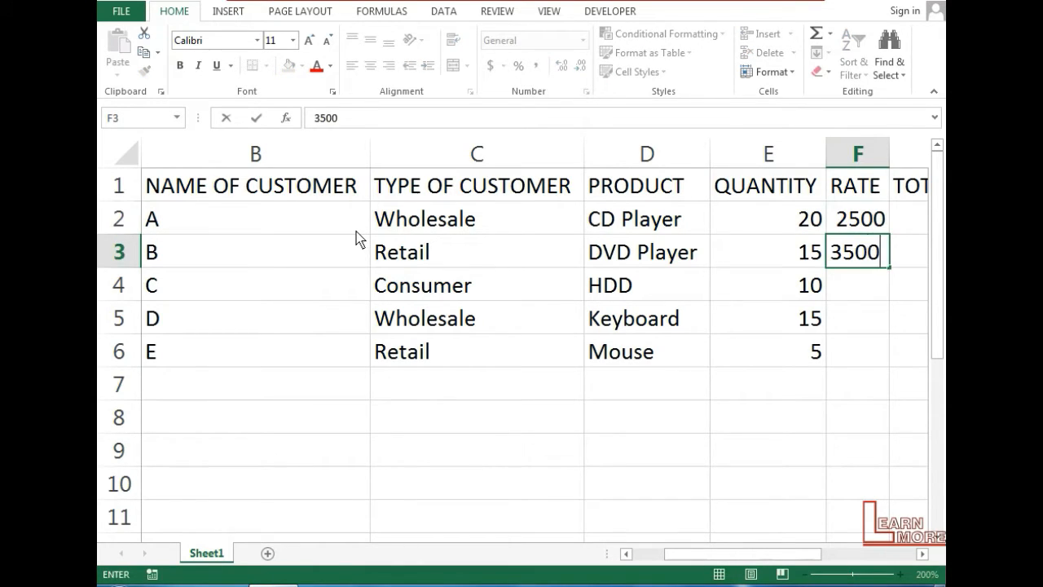
key("Return")
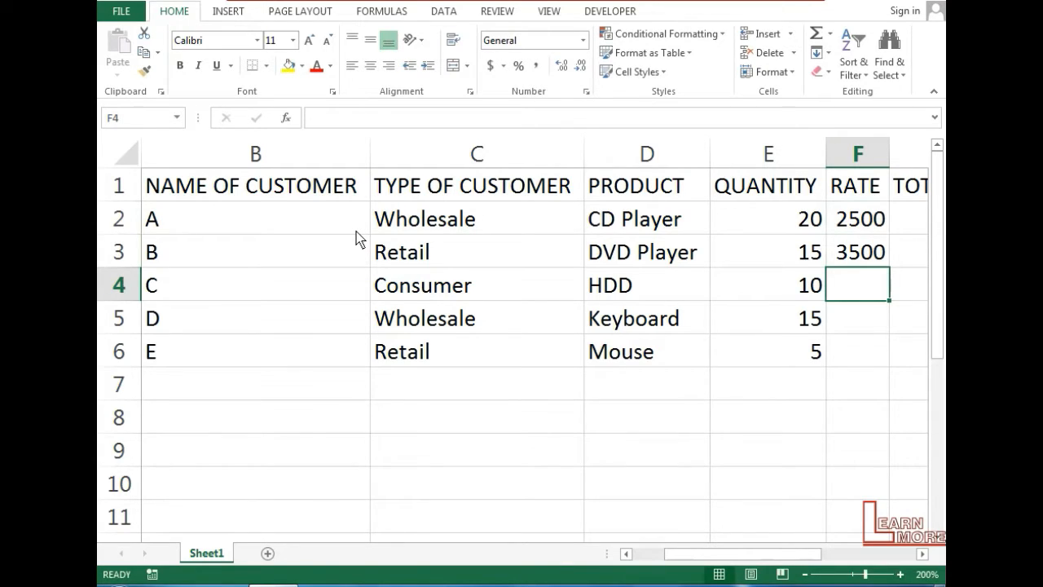
Enter the rates 3500 for the HDD, 500 for the Keyboard and 350 for the Mouse in cells F4 to F6
type("3500")
key("Return")
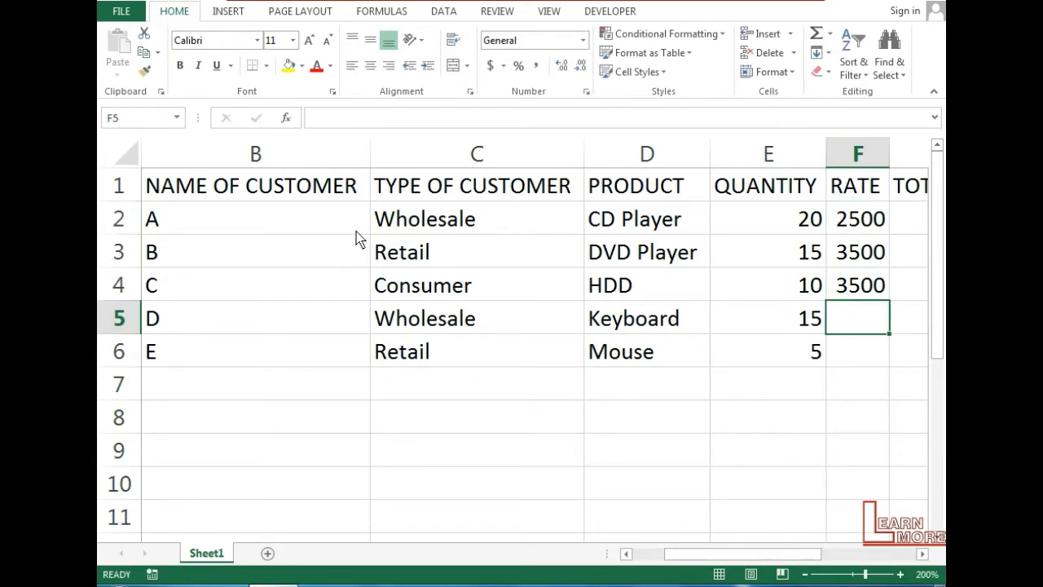
type("500")
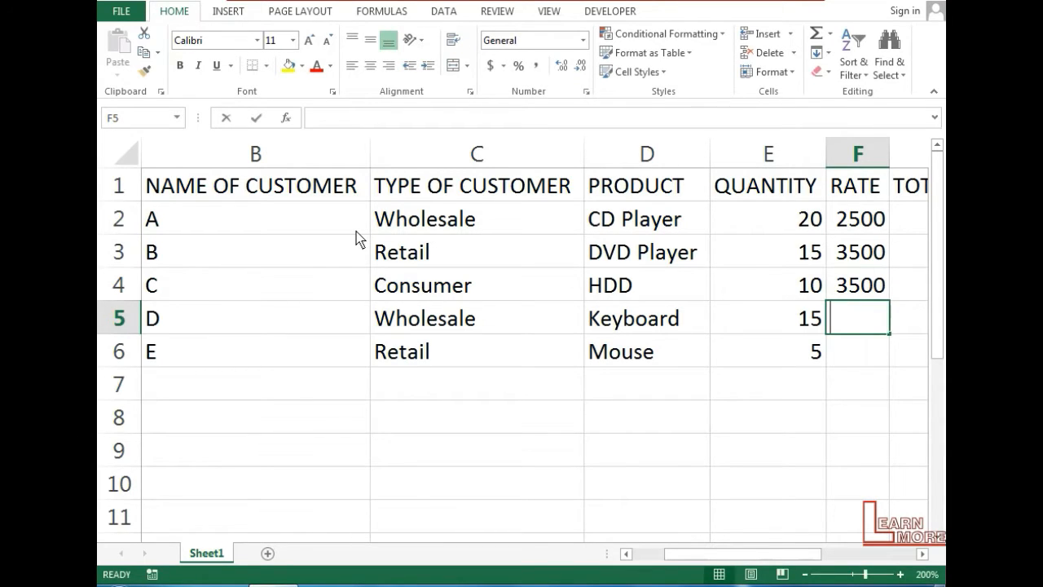
key("Return")
type("350")
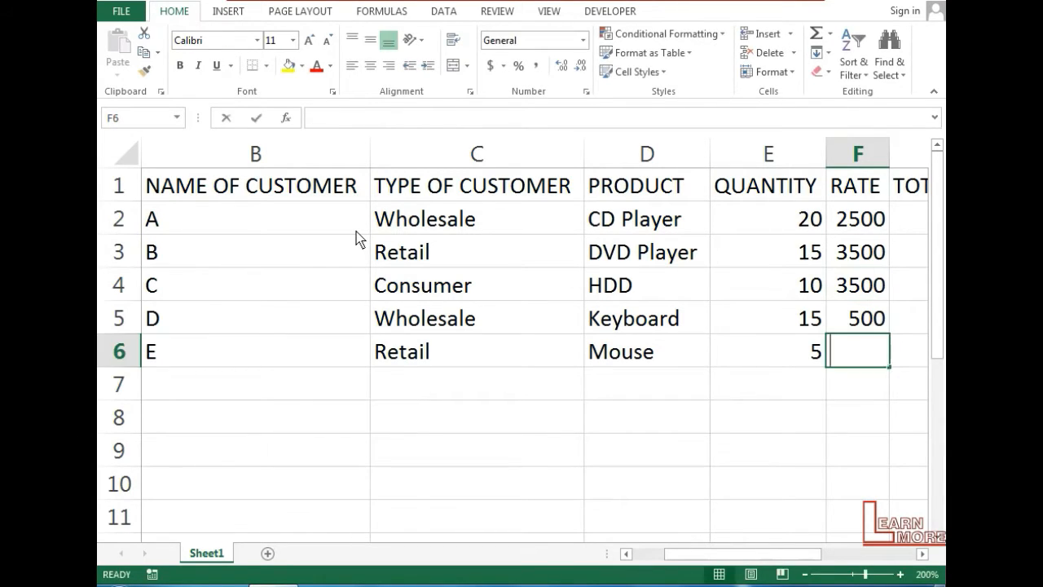
key("Return")
Calculate the total amount in G2 with the formula =E2*F2 and fill it down to G6
key("Right")
key("Up")
key("Up")
key("Up")
key("Up")
key("Up")
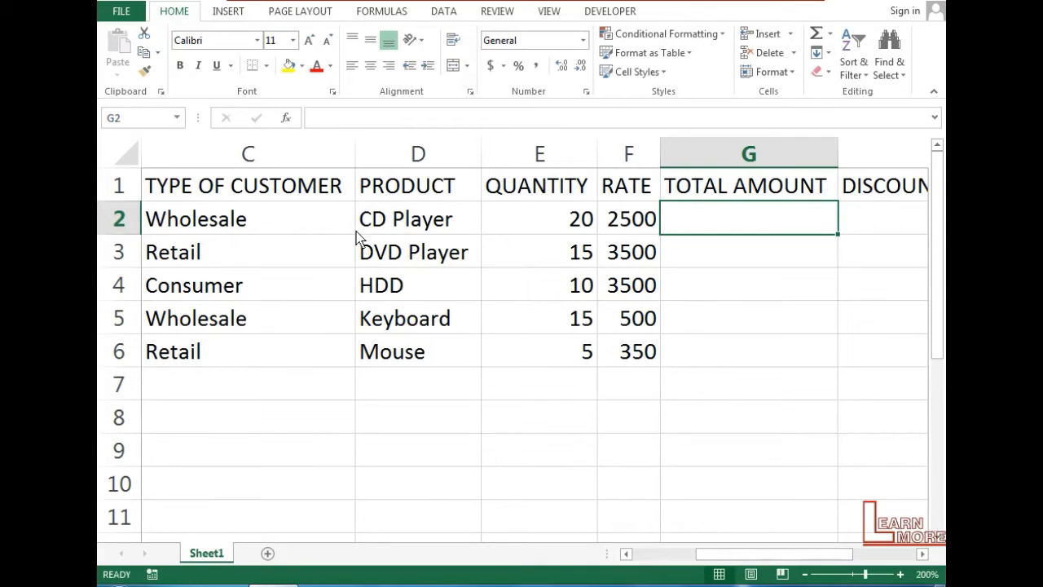
type("=")
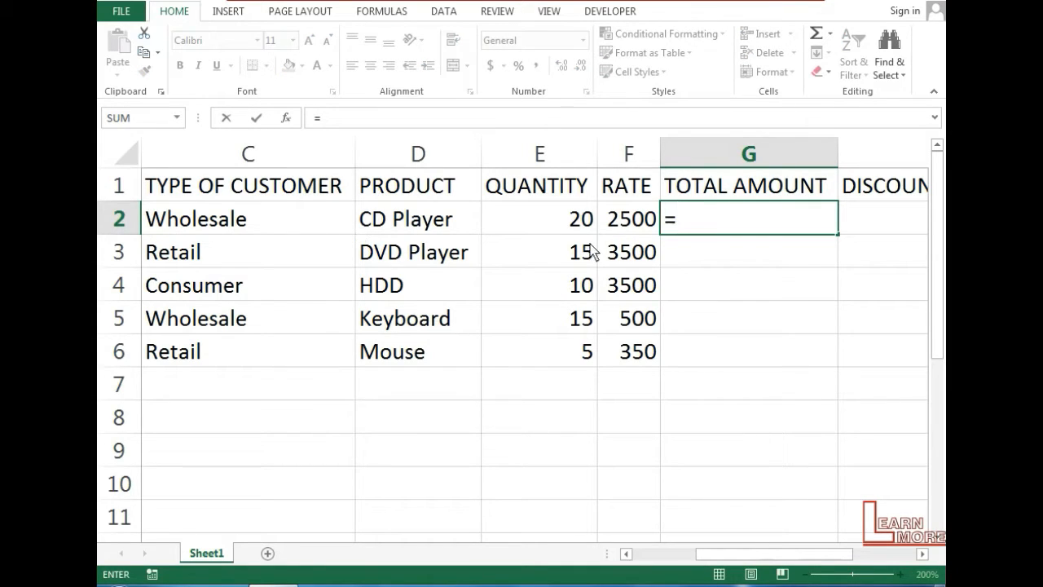
left_click(527, 231)
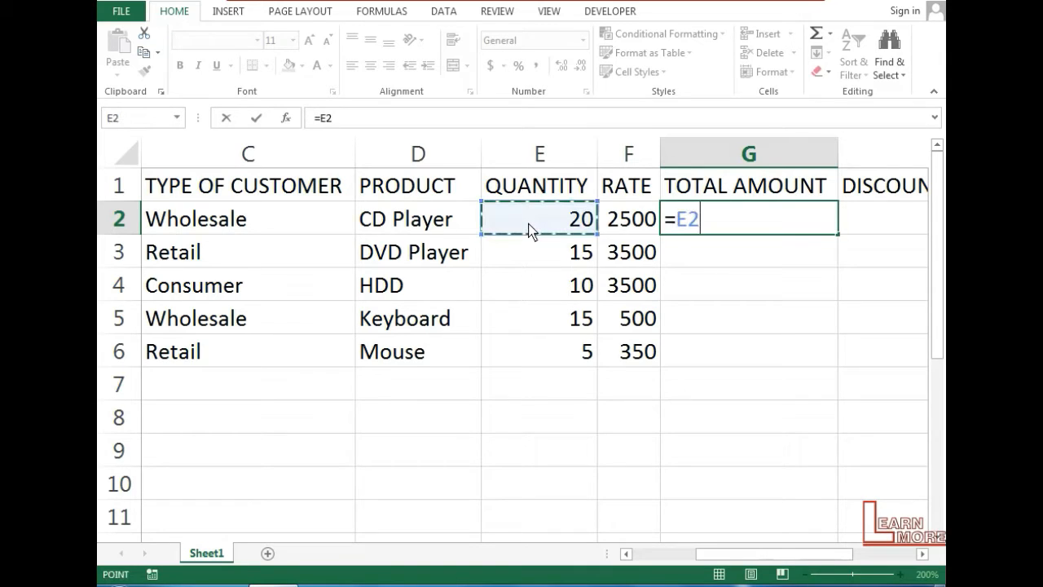
type("*")
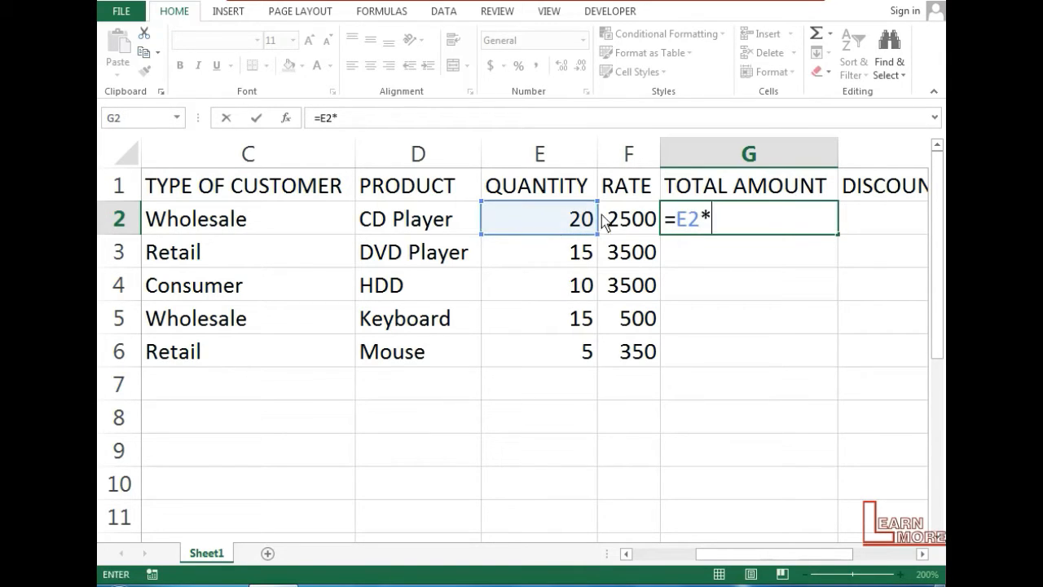
left_click(629, 227)
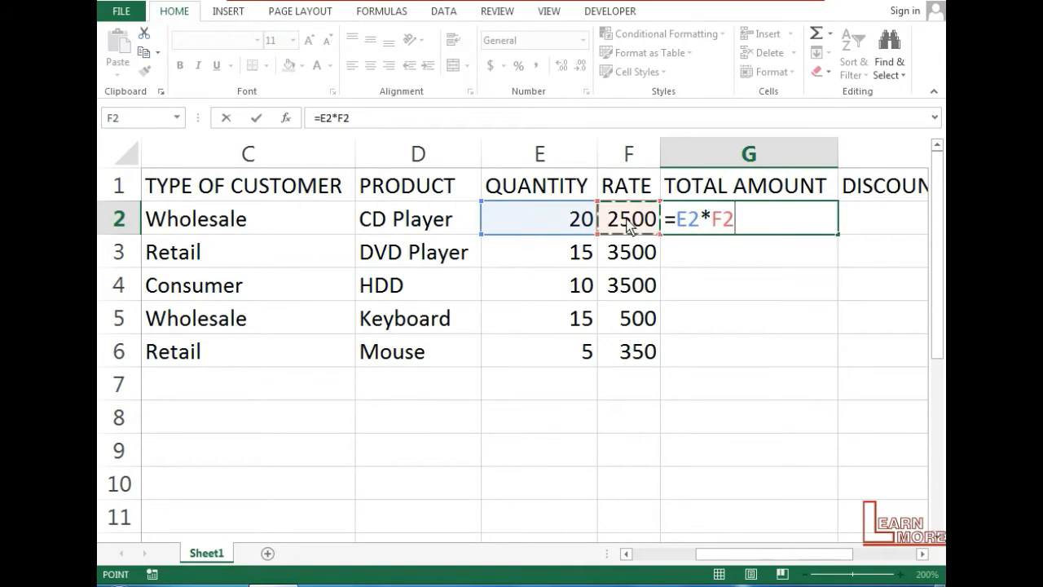
key("Return")
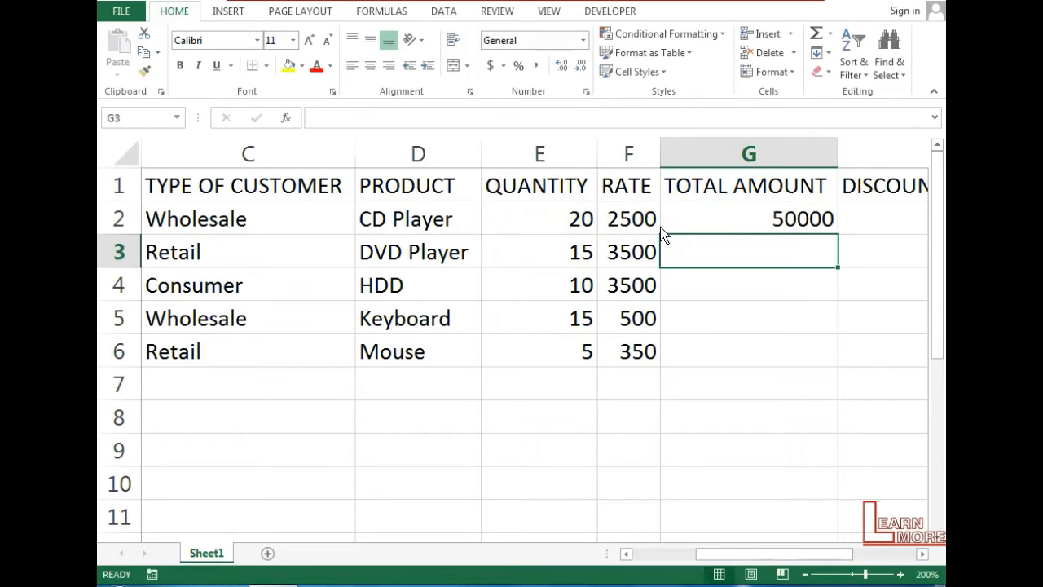
left_click(769, 226)
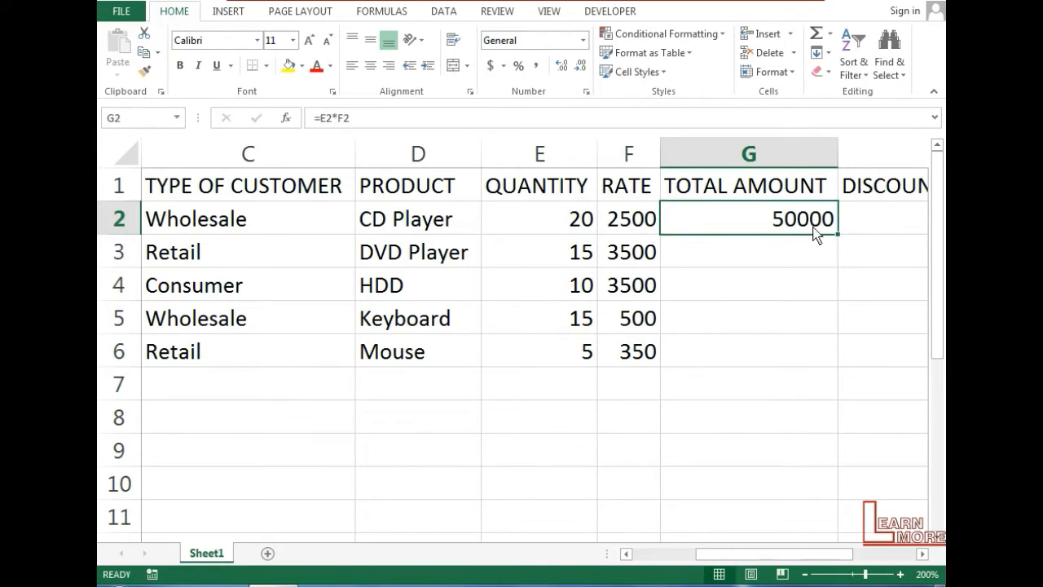
left_click_drag(839, 236, 825, 376)
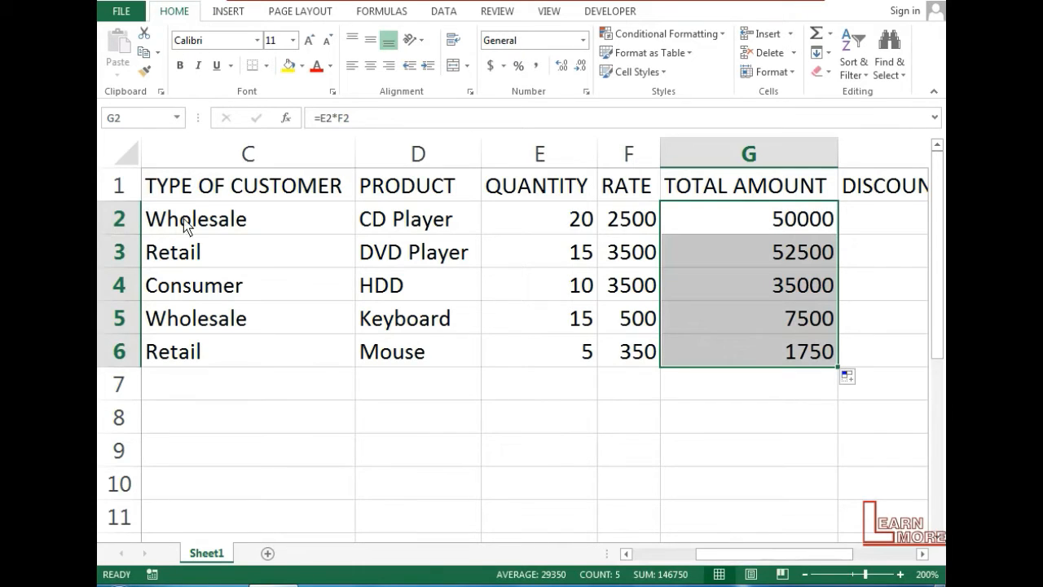
left_click_drag(235, 191, 263, 355)
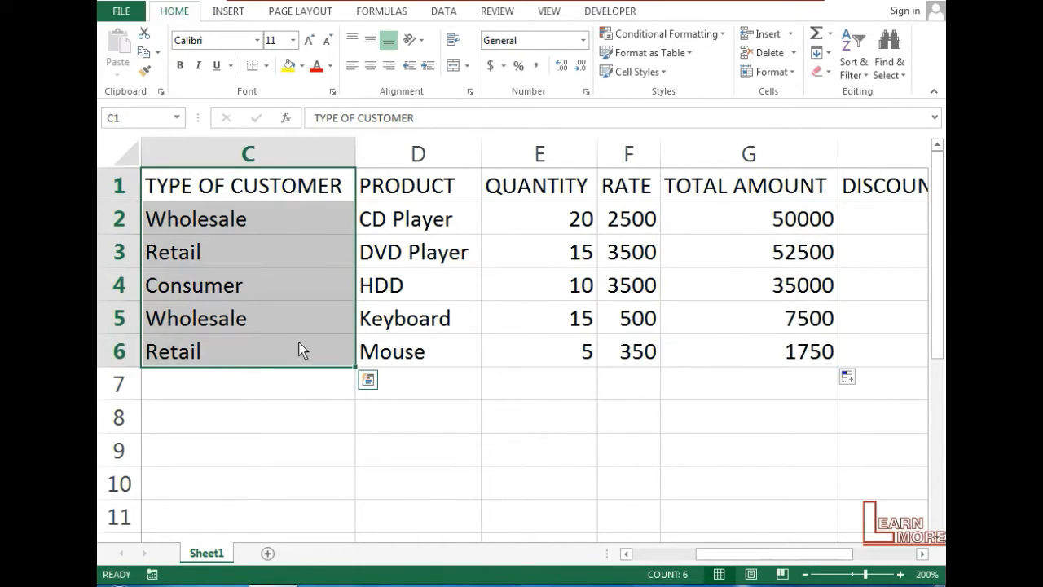
left_click_drag(288, 213, 289, 352)
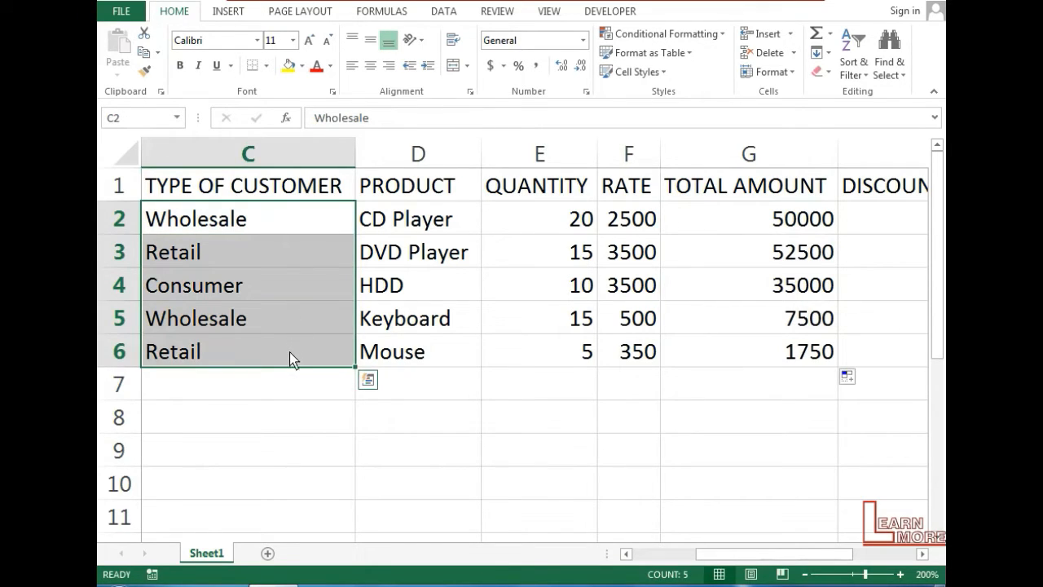
Enter the heading Price List in D8, with wholesale in D9 and its rate of 20% in E9
left_click(471, 423)
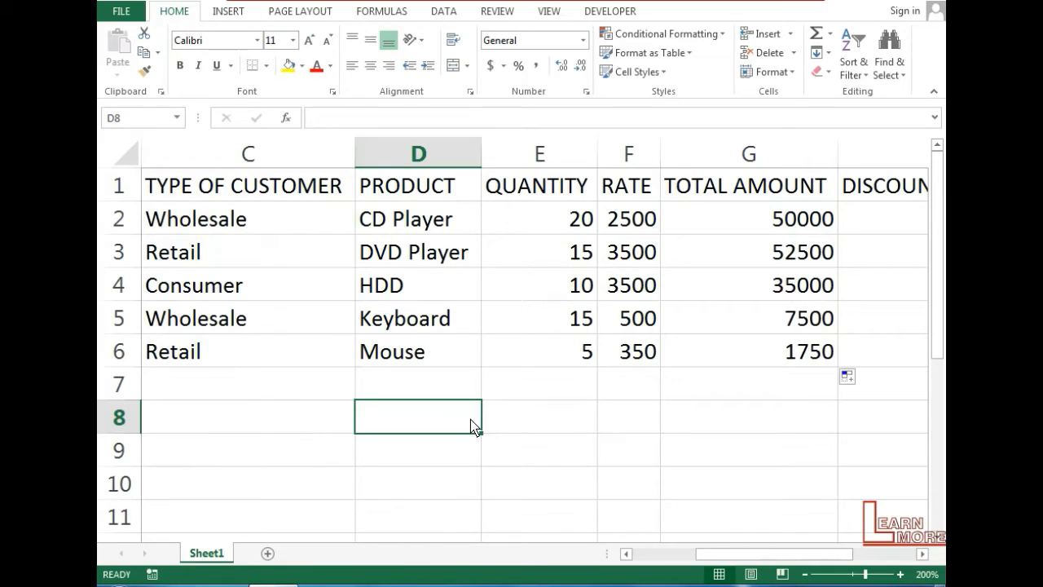
type("Price ")
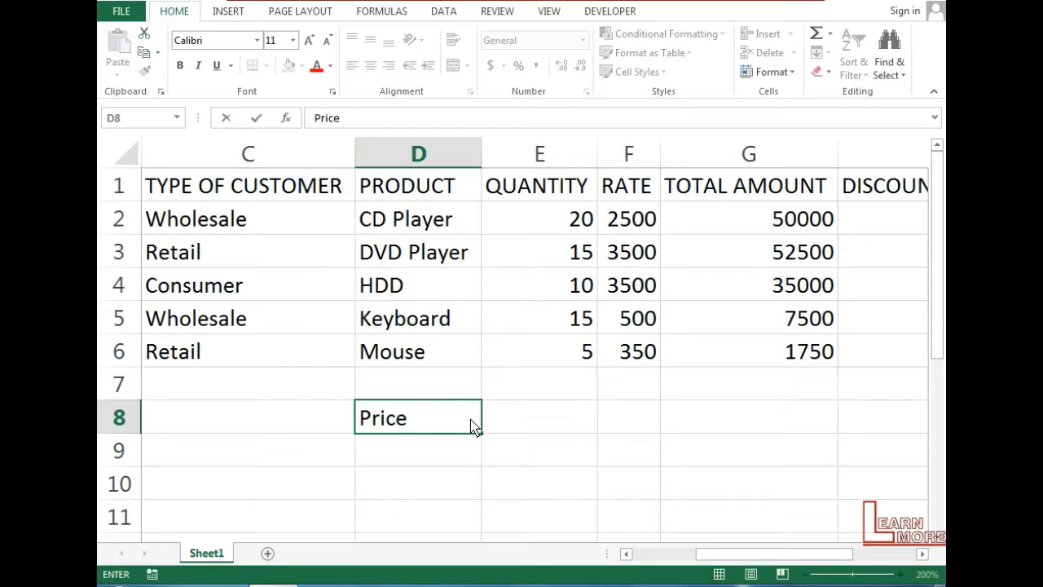
type("List")
key("Return")
type("w")
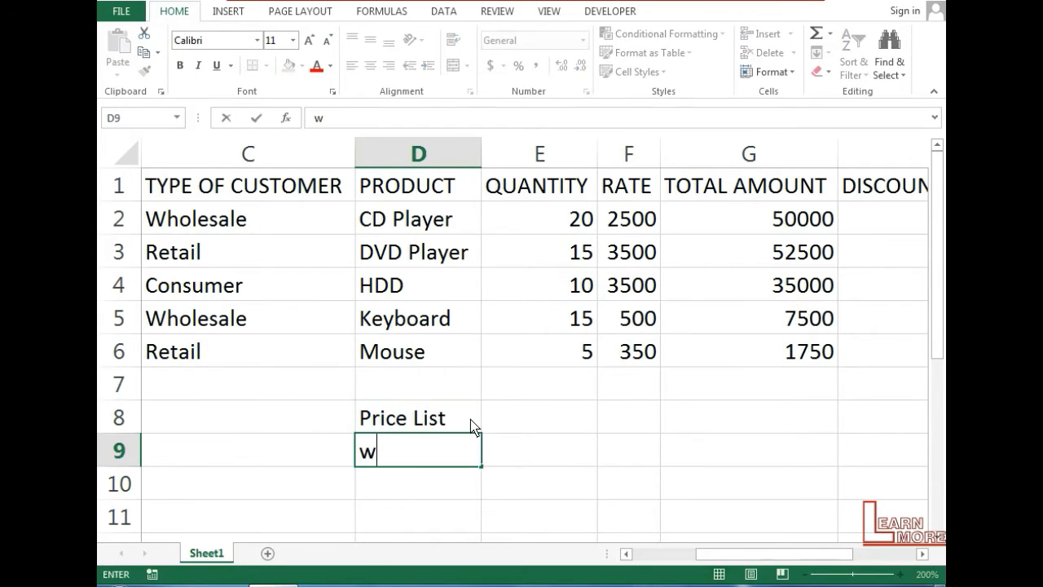
type("holesale")
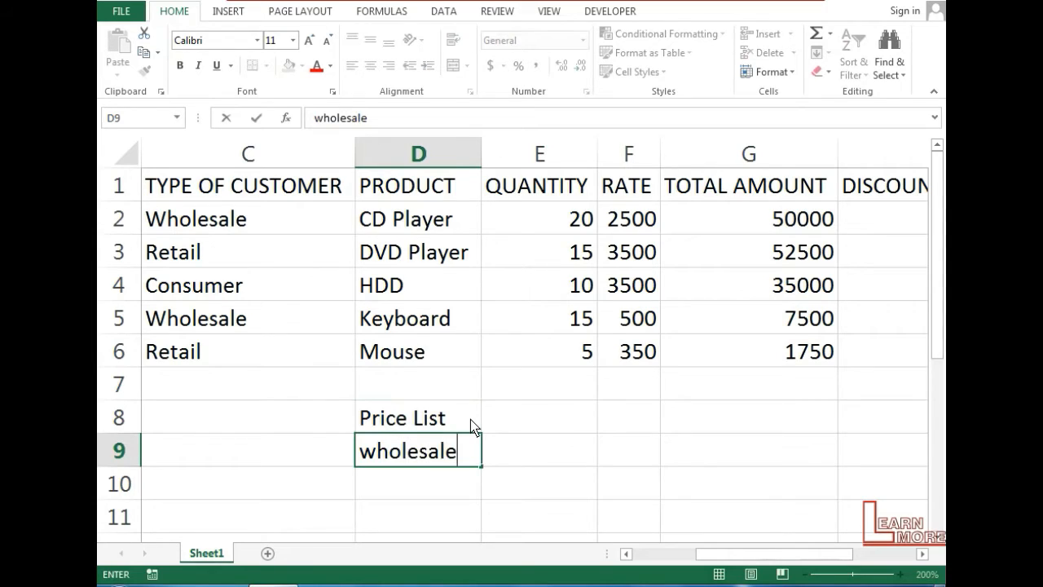
key("Tab")
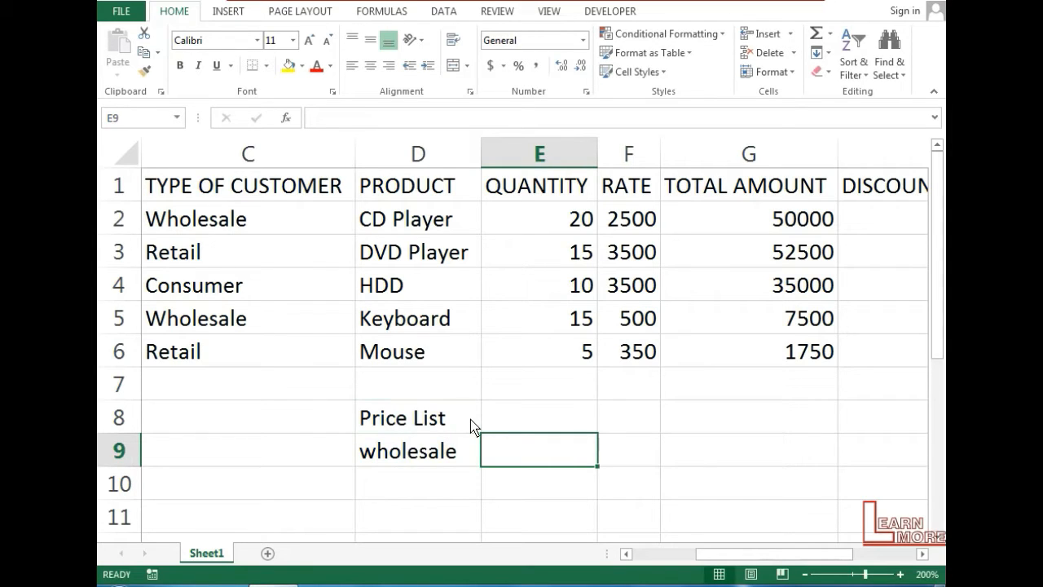
type("20")
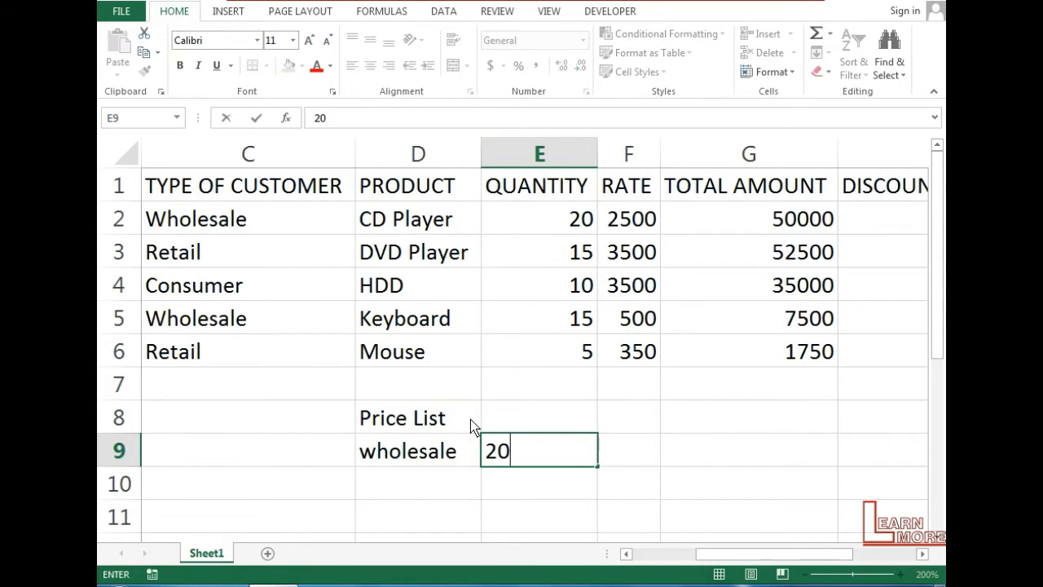
type("%")
key("Return")
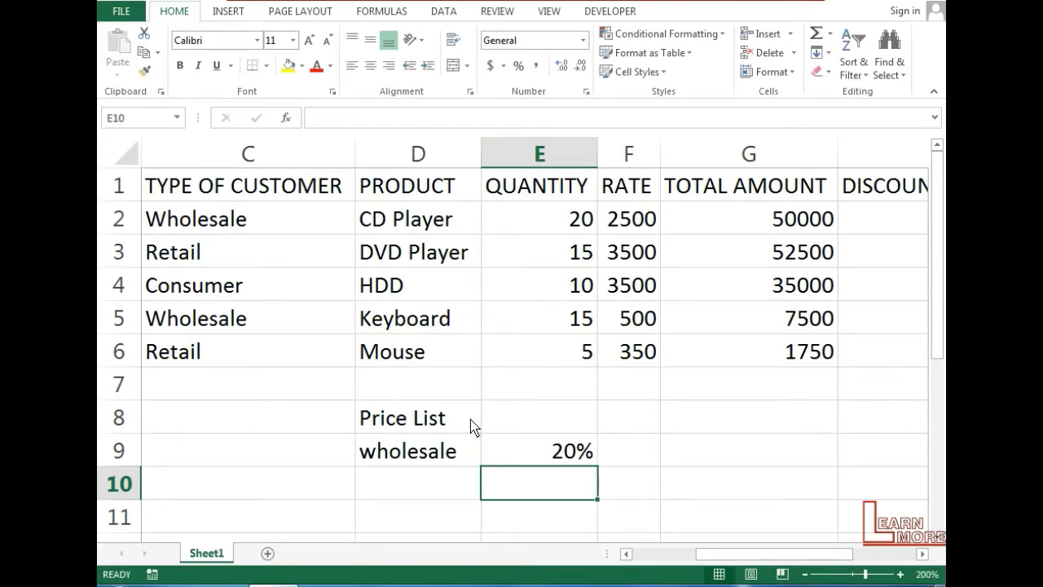
Add Retail in D10 of the price list with its rate of 15% in E10
key("Left")
type("R")
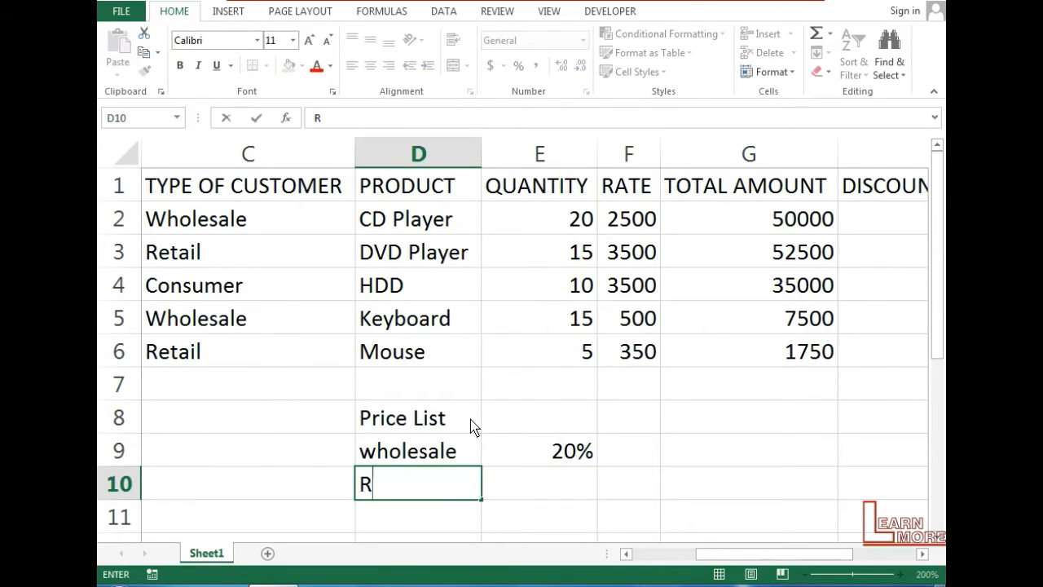
type("etail")
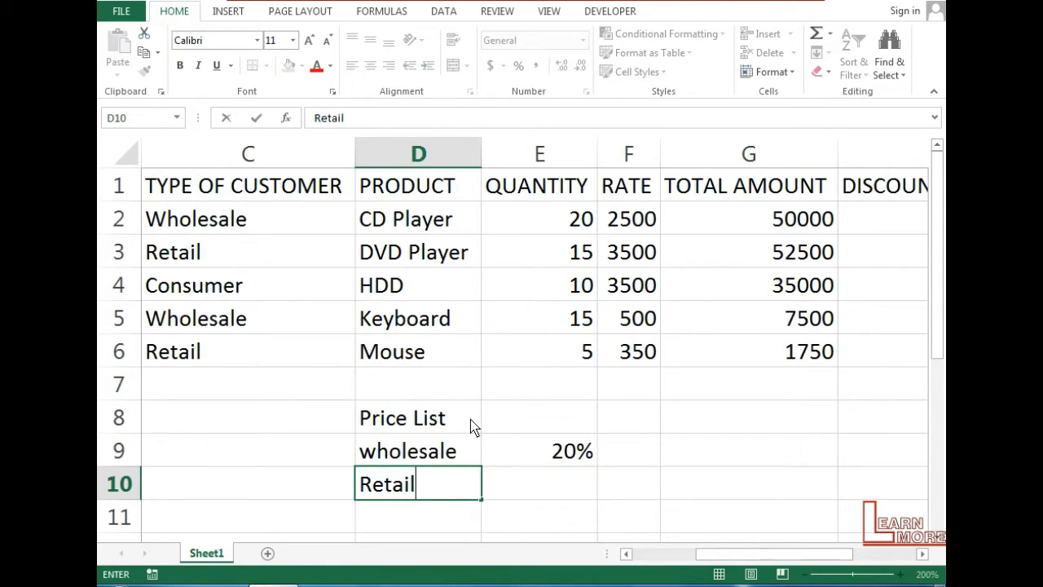
key("Tab")
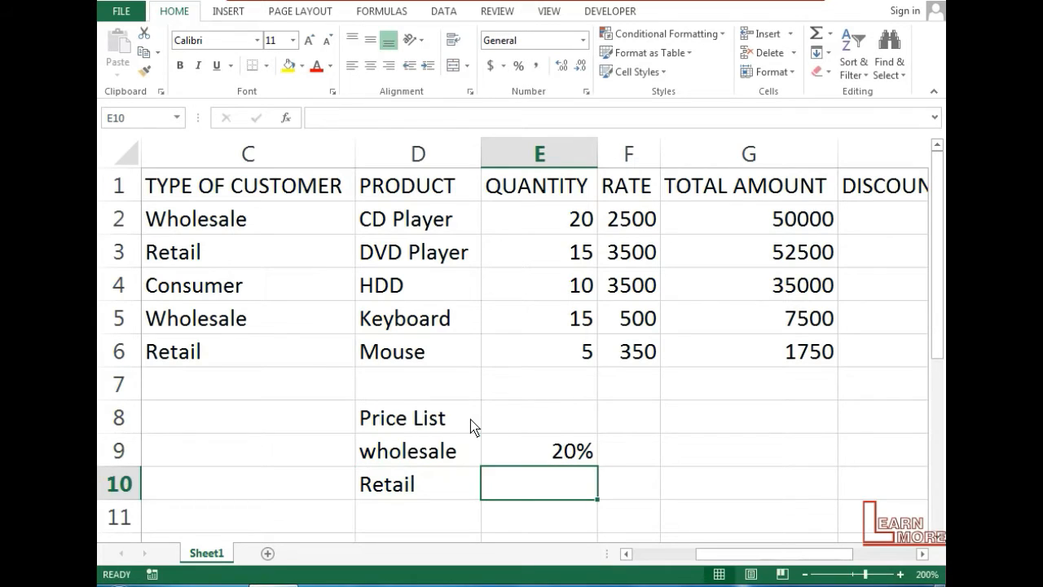
type("15")
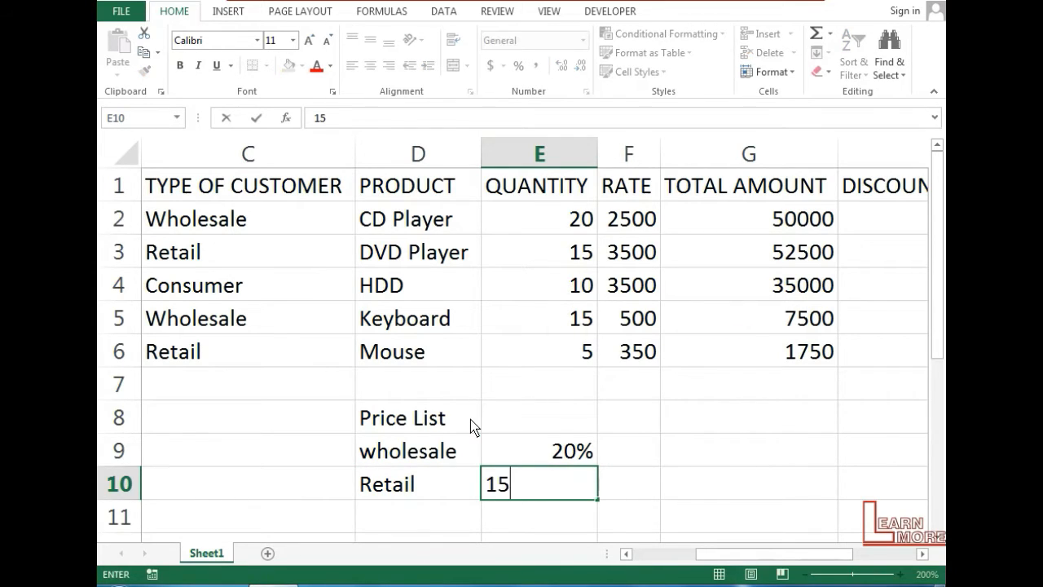
type("%")
key("Return")
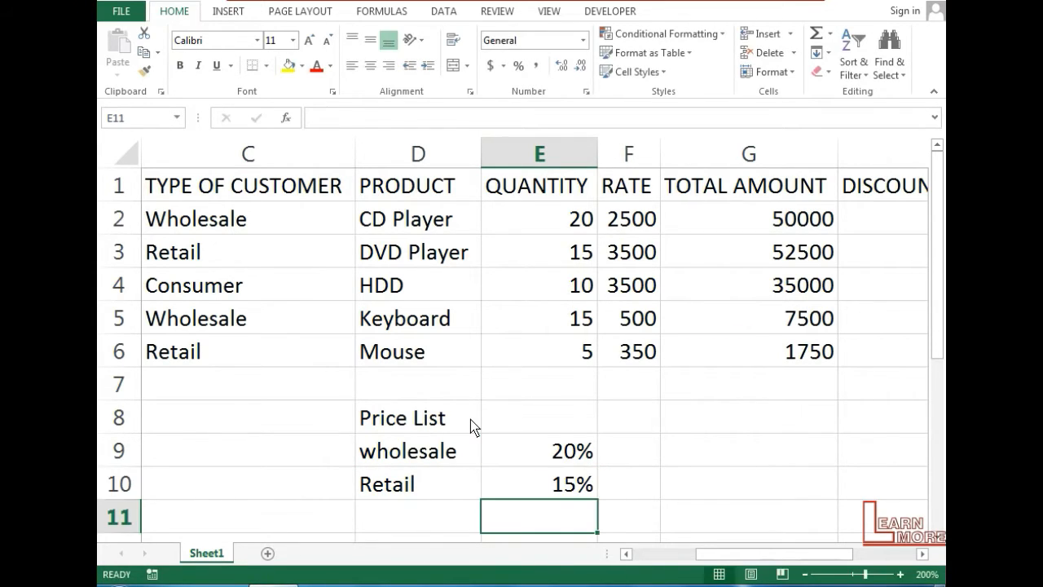
Add Consumer & Others in D11 with 10% in E11, and AutoFit the width of column D
type("10")
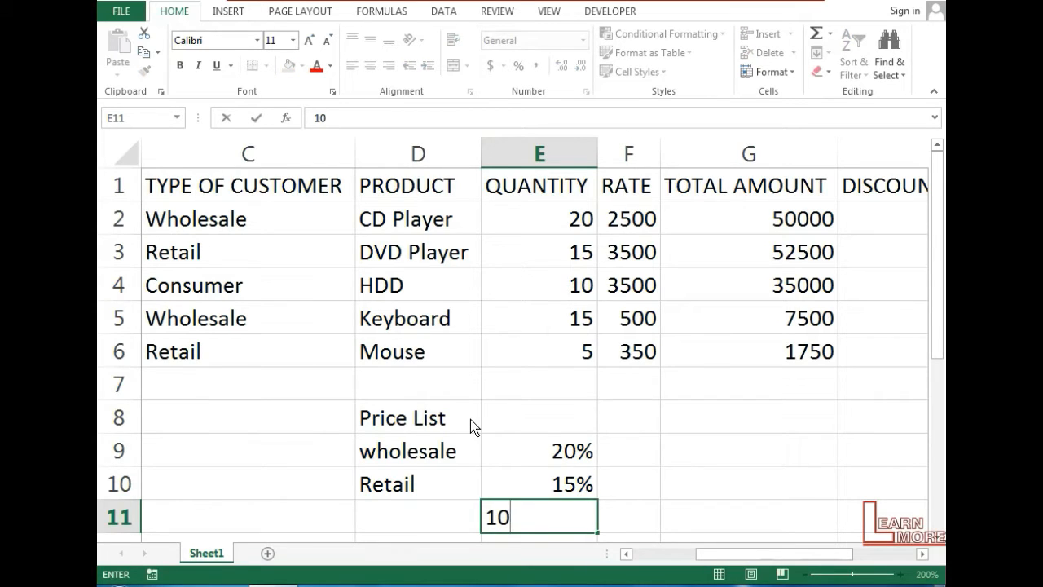
type("%")
key("Return")
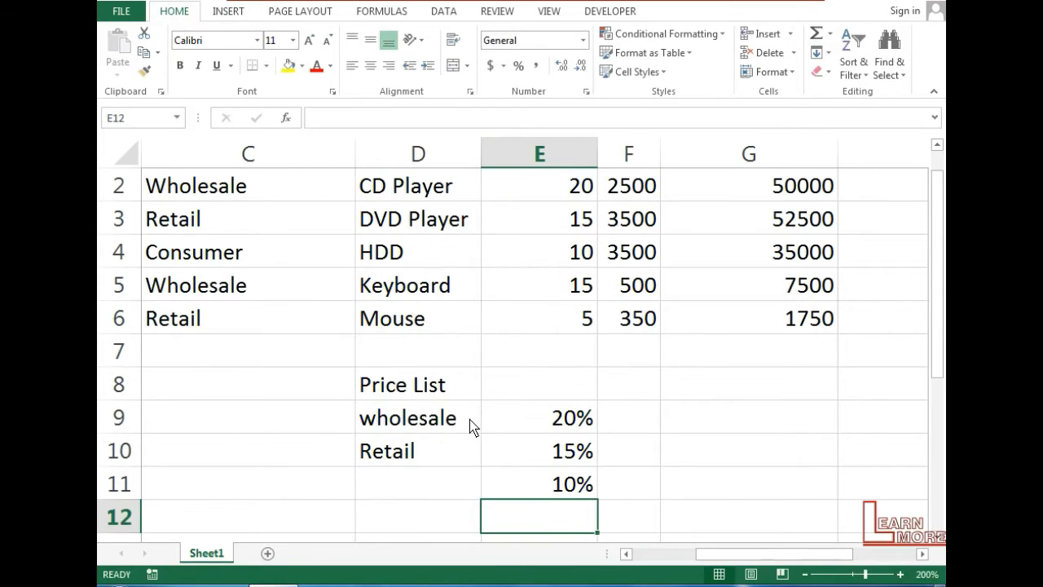
key("Up")
key("Left")
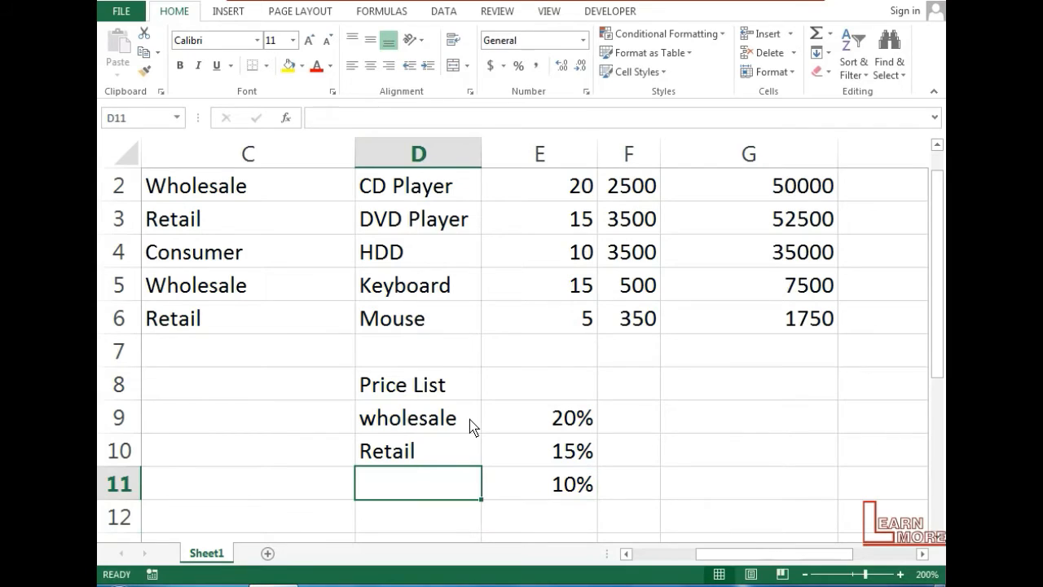
type("C")
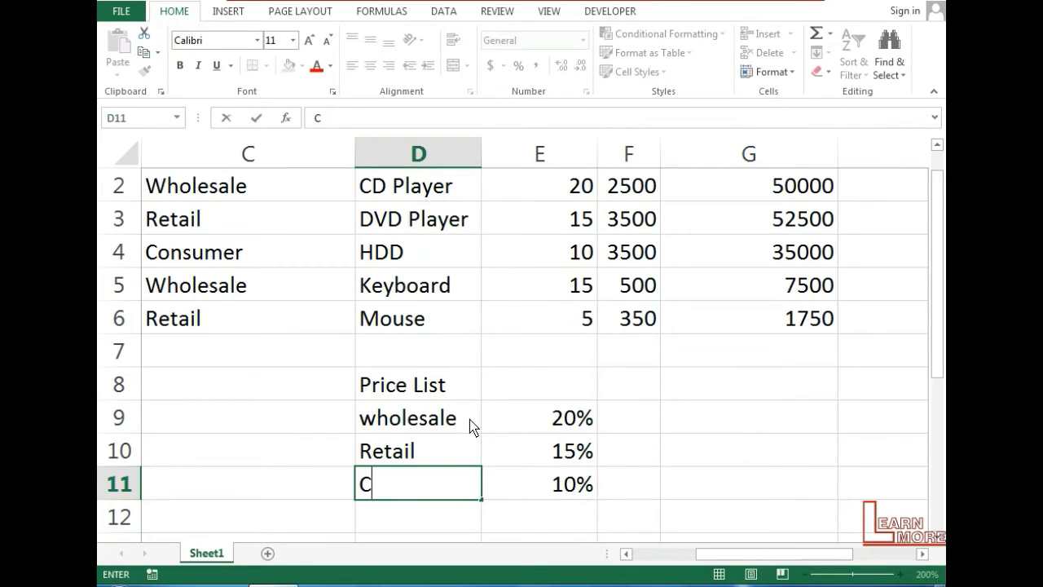
type("ns")
key("BackSpace")
key("BackSpace")
type("onsumer")
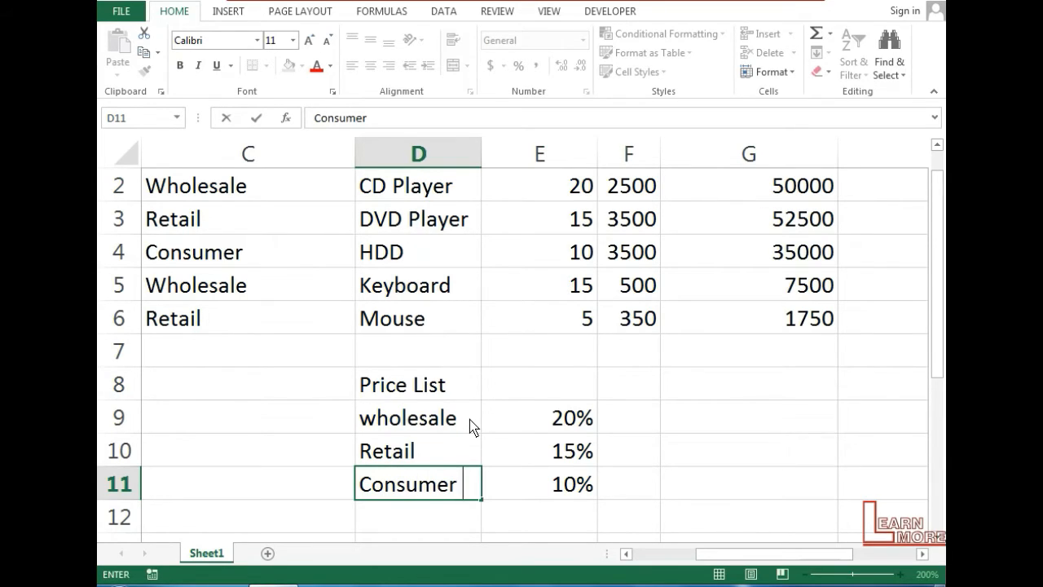
type(" &")
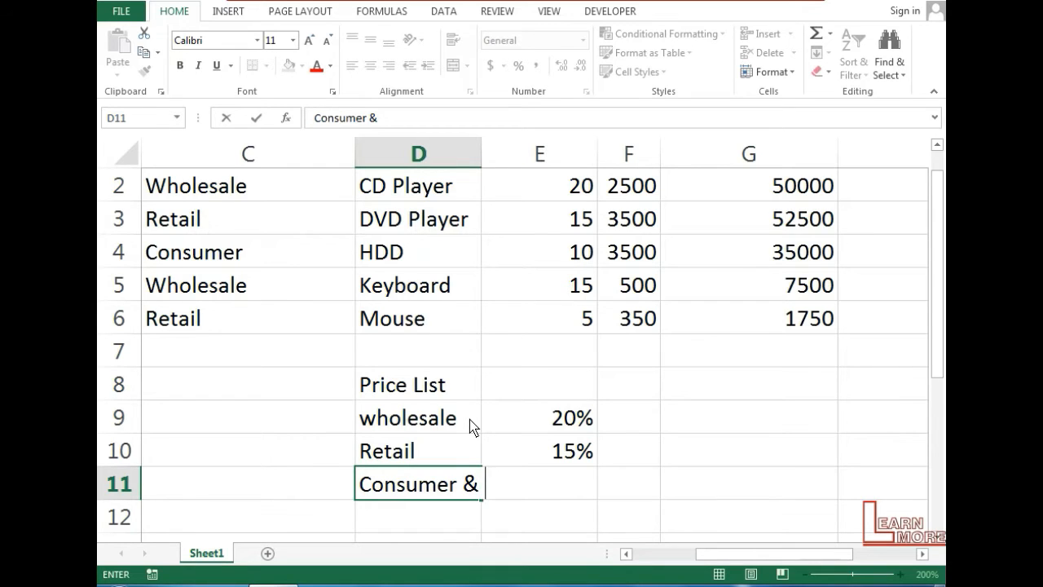
type(" Others")
key("Return")
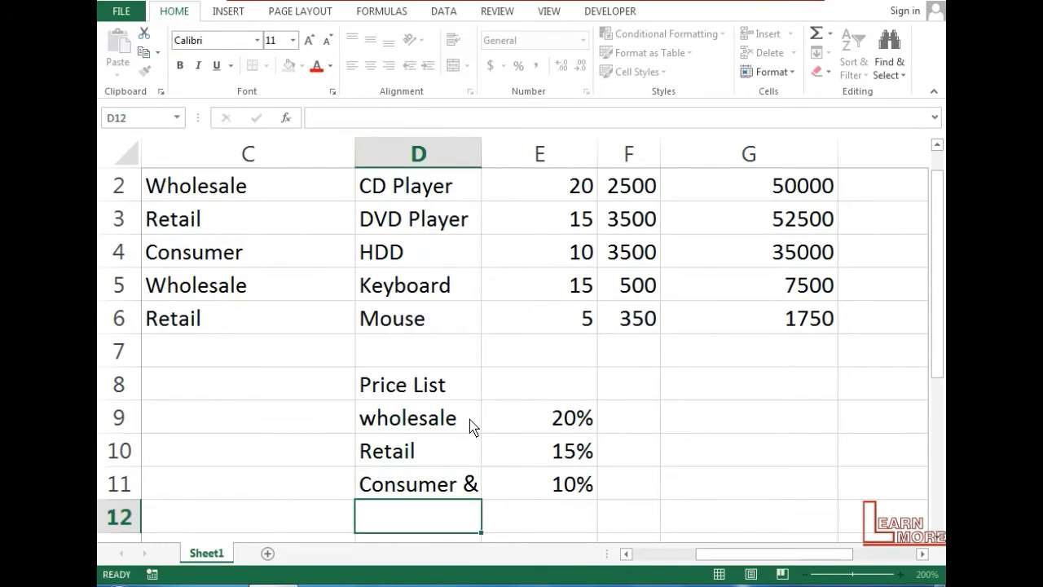
double_click(481, 154)
Examine the price list rates, the customer types in column C and the empty discount and net amount columns
left_click_drag(480, 384, 674, 492)
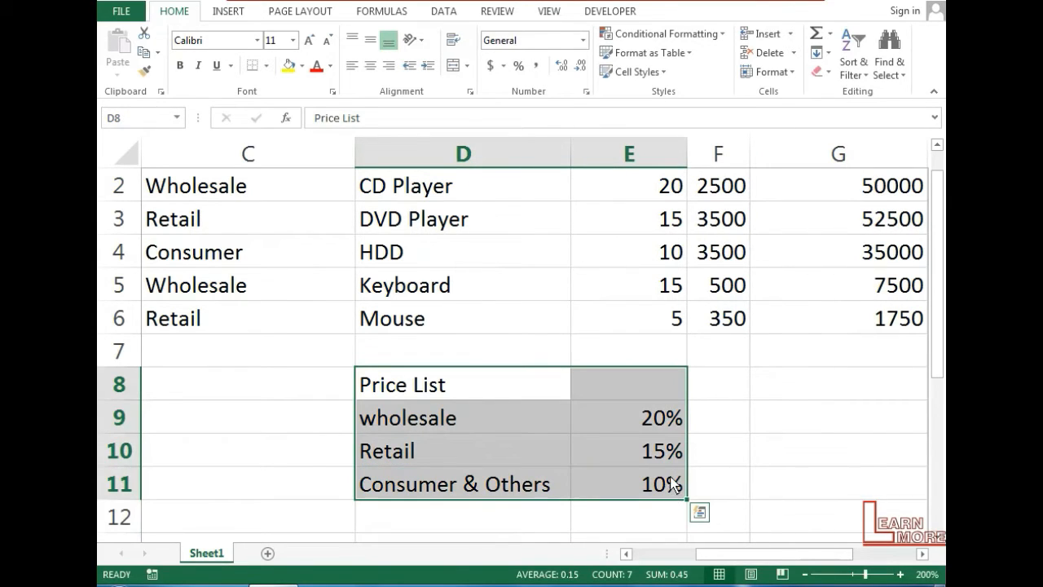
key("Right")
key("Right")
key("Right")
key("Right")
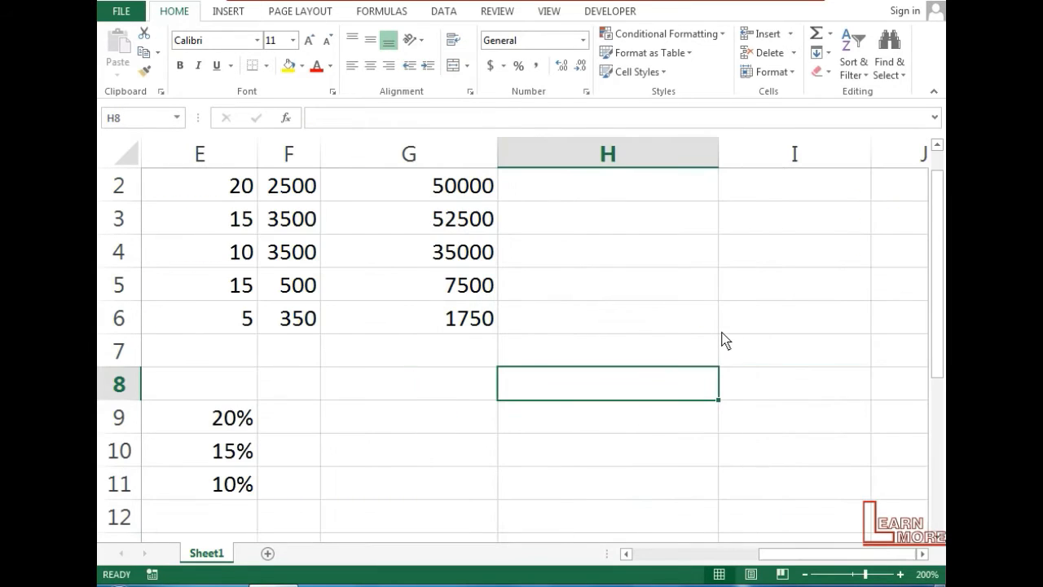
left_click(601, 192)
scroll(601, 199, "up", 1)
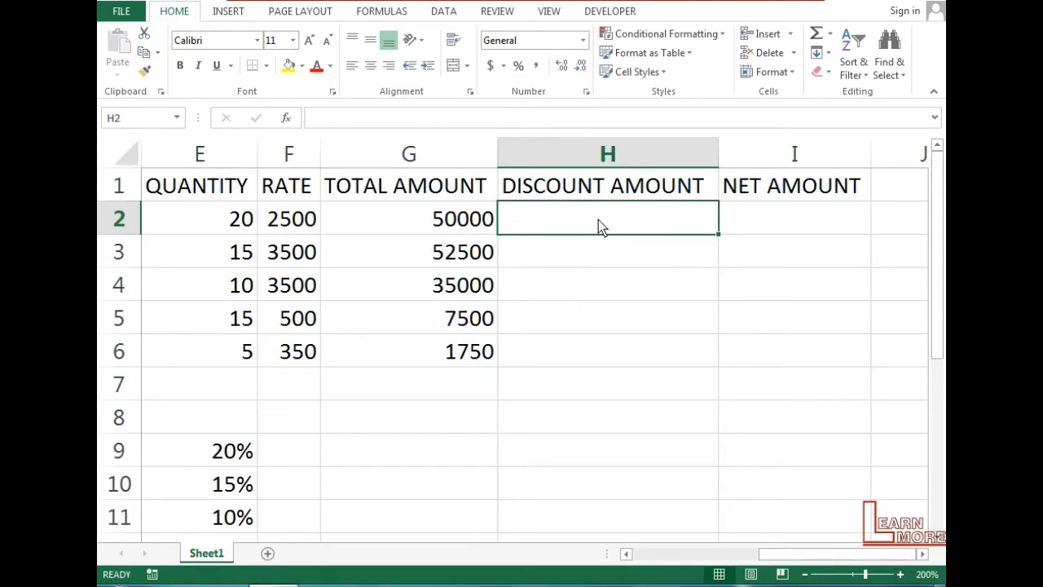
scroll(631, 281, "down", 1)
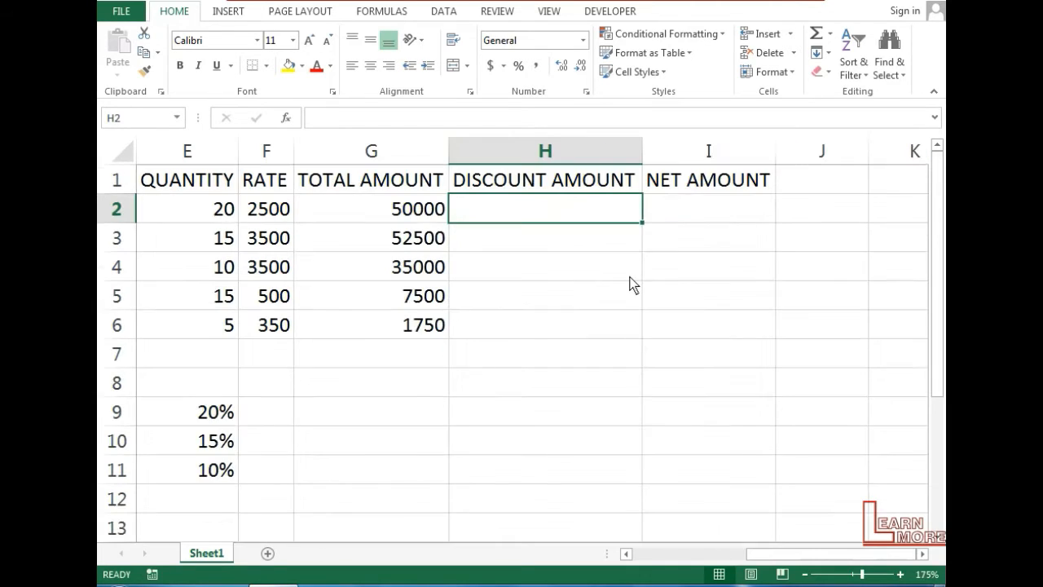
scroll(628, 289, "down", 1)
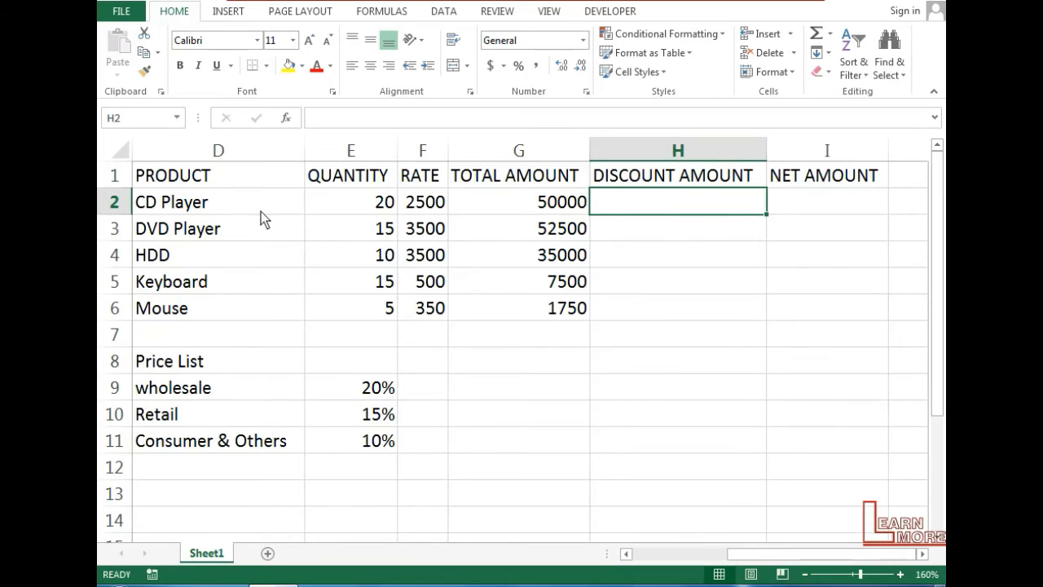
scroll(261, 216, "down", 1)
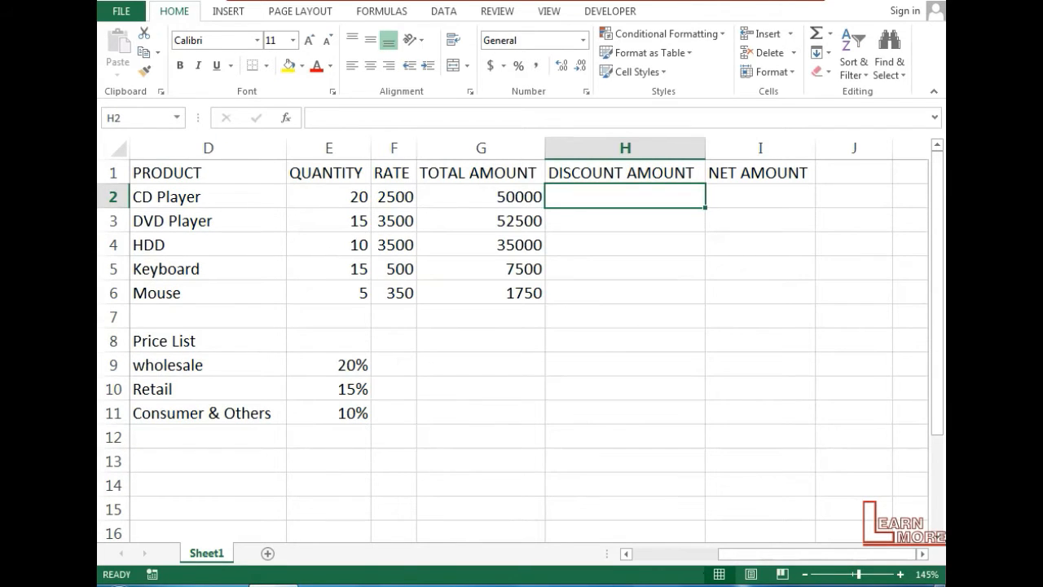
left_click(626, 553)
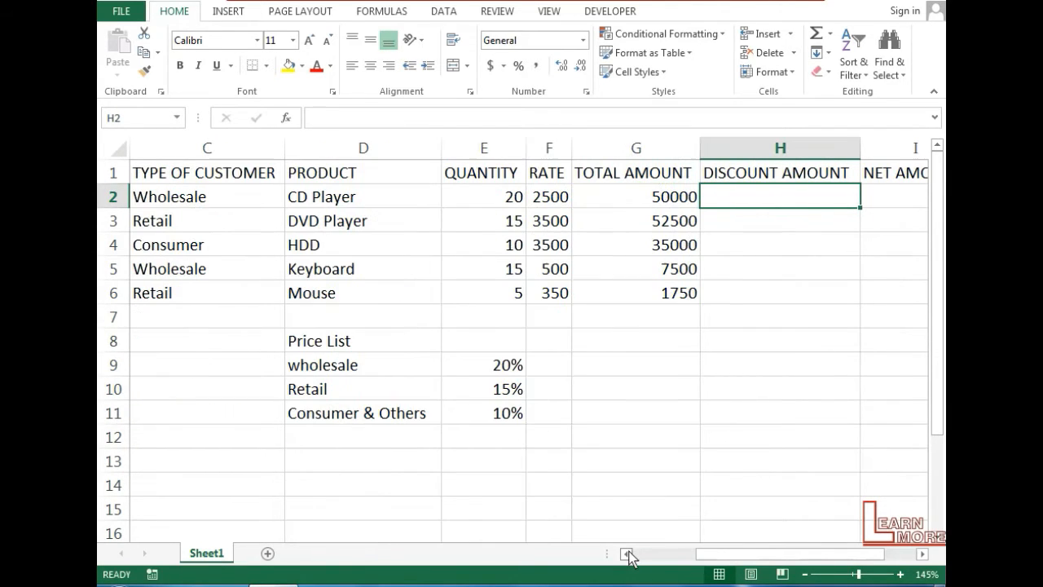
left_click(243, 211)
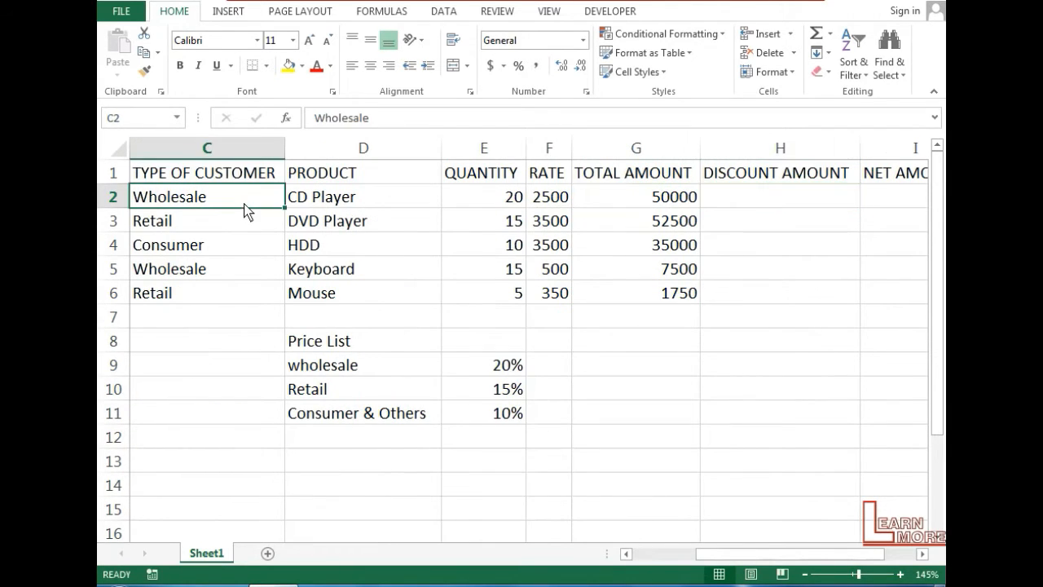
left_click(789, 204)
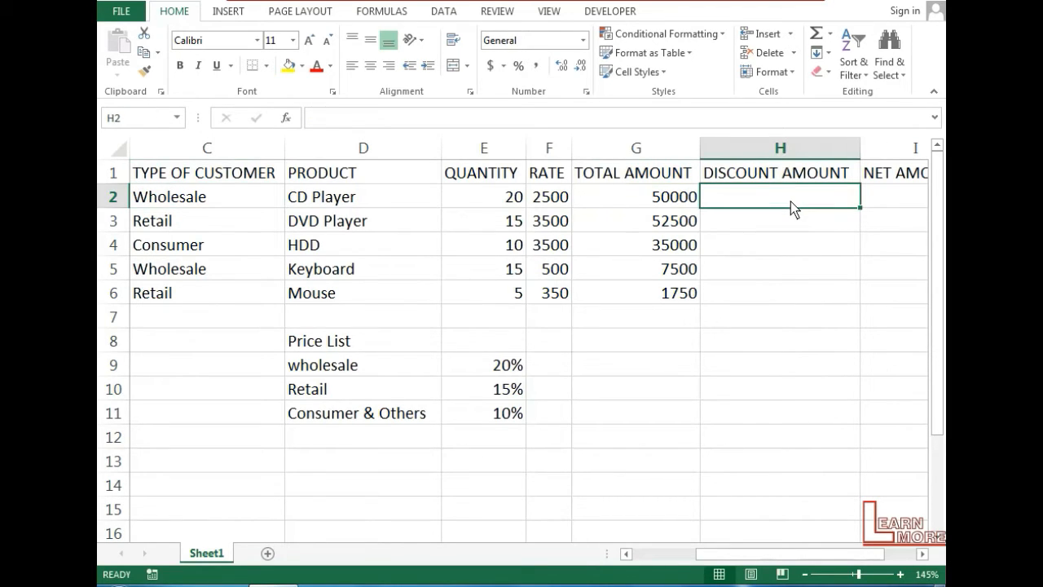
type("=if(")
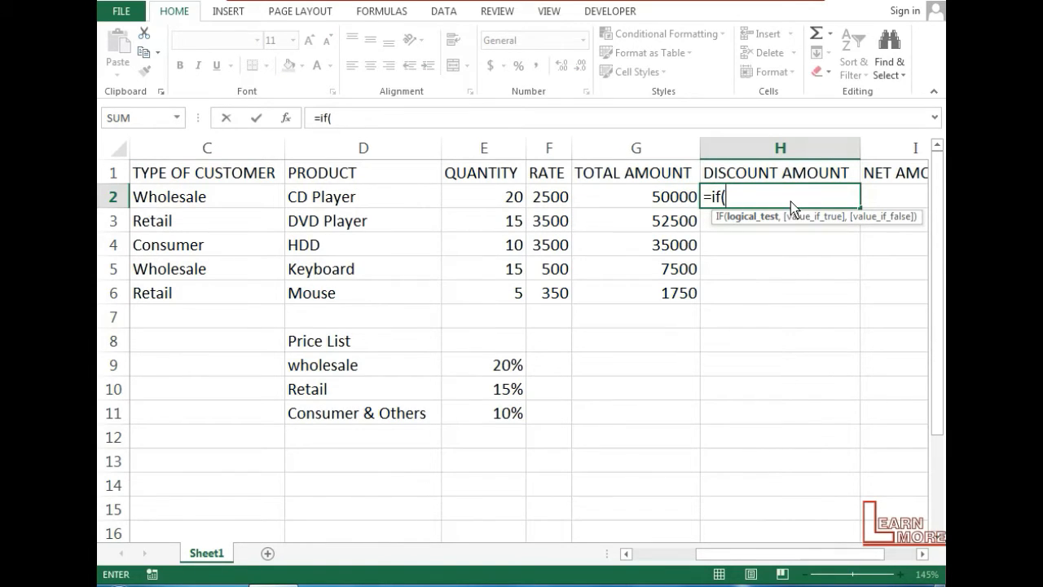
key("Escape")
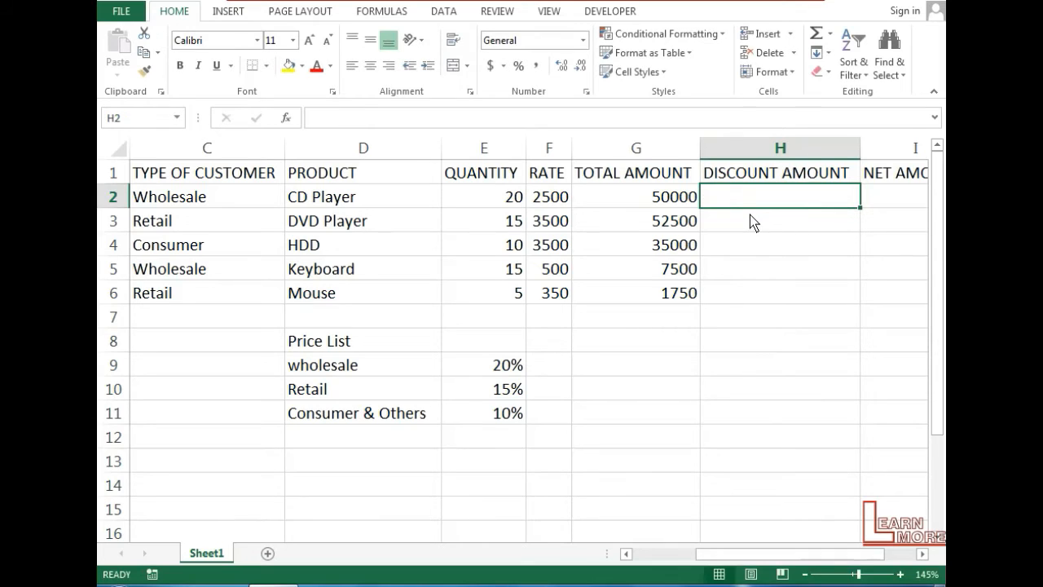
Begin the discount formula in H2 with =IF(C2="WHOLESALE",G2*20%, and open a nested IF as its false value
type("=")
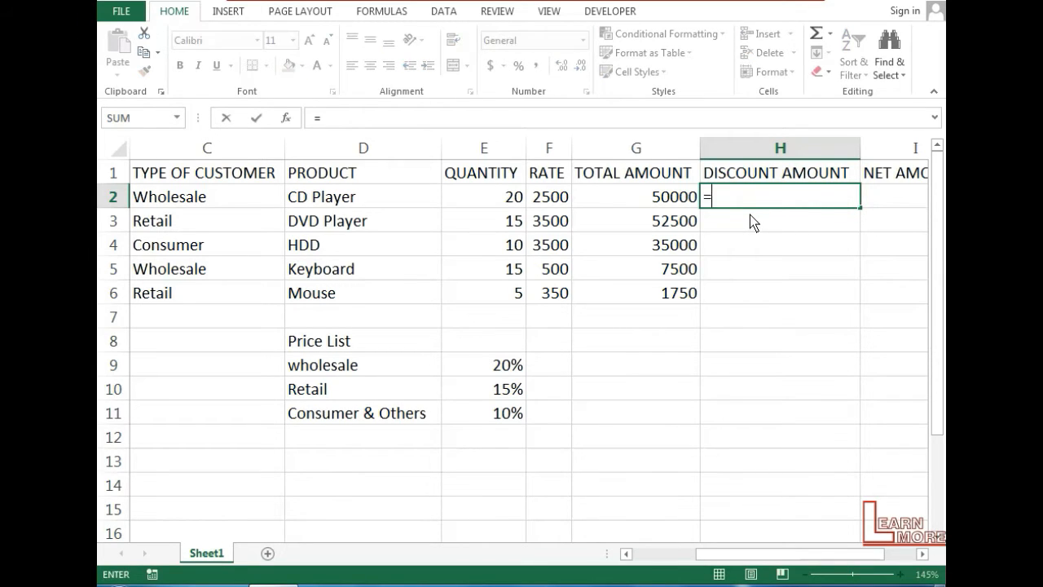
type("IF")
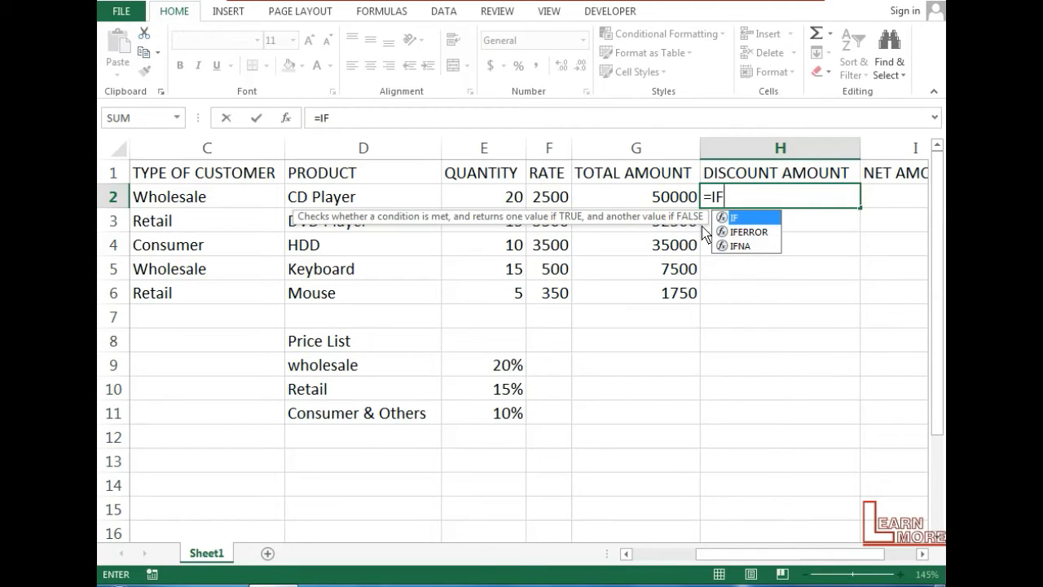
type("(")
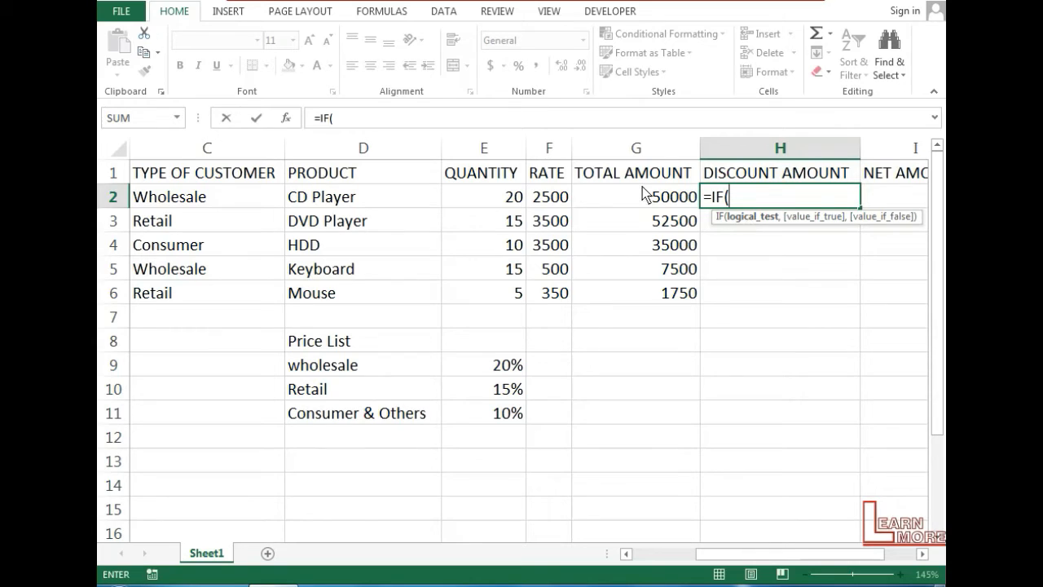
left_click(201, 206)
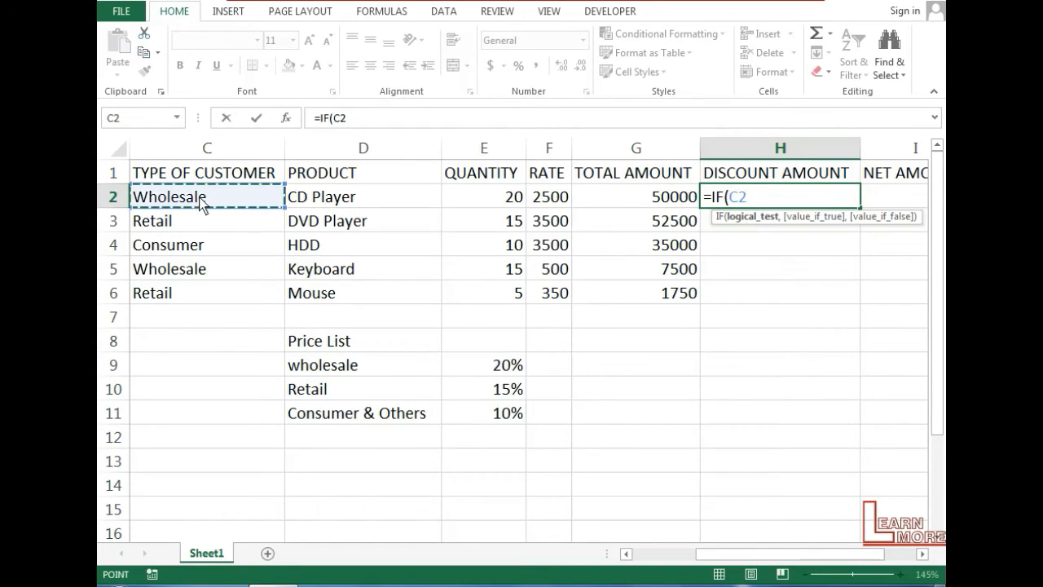
type("=")
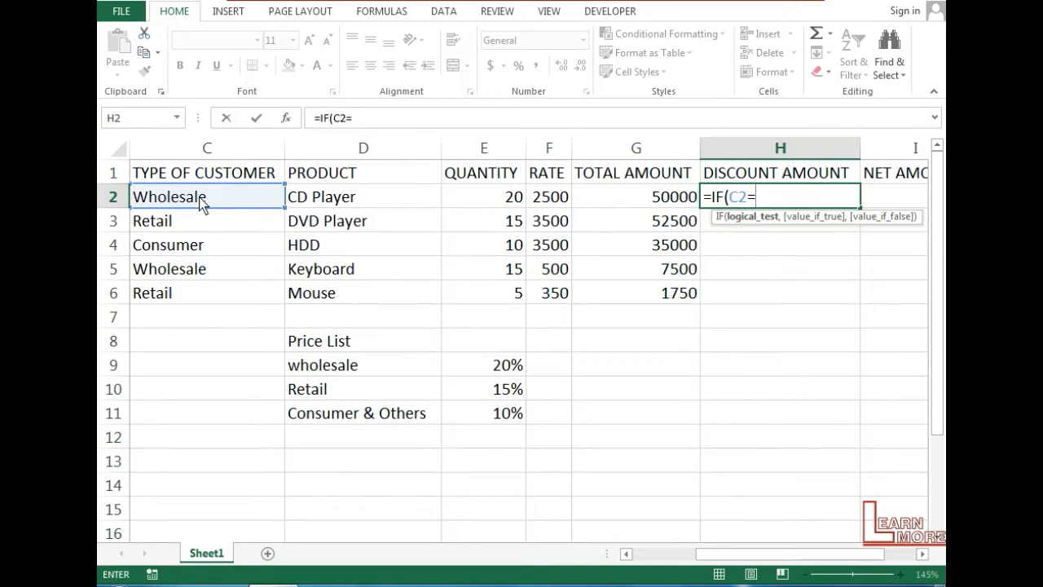
type("\"WHOLESALE")
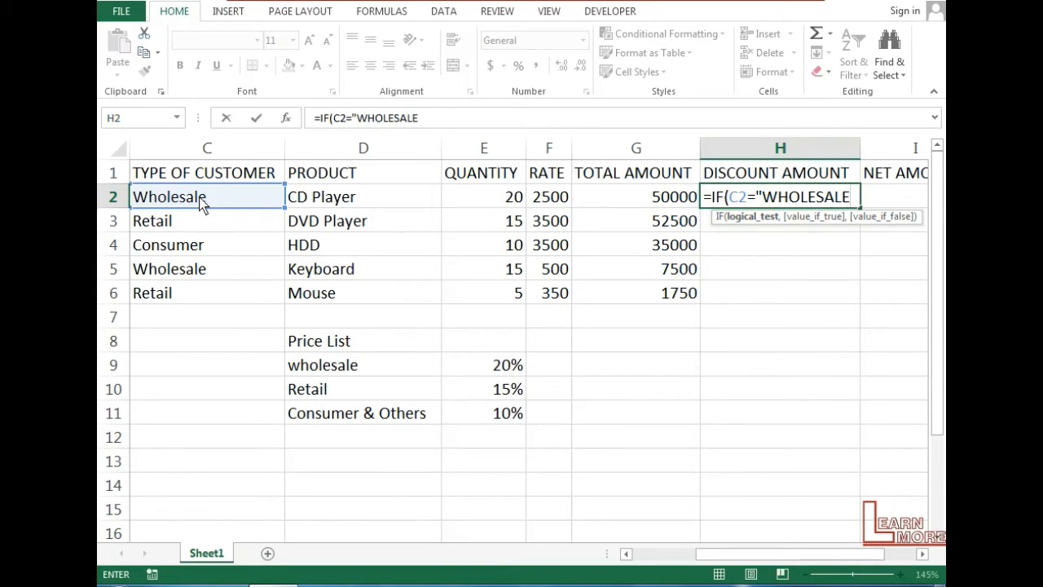
type("\",")
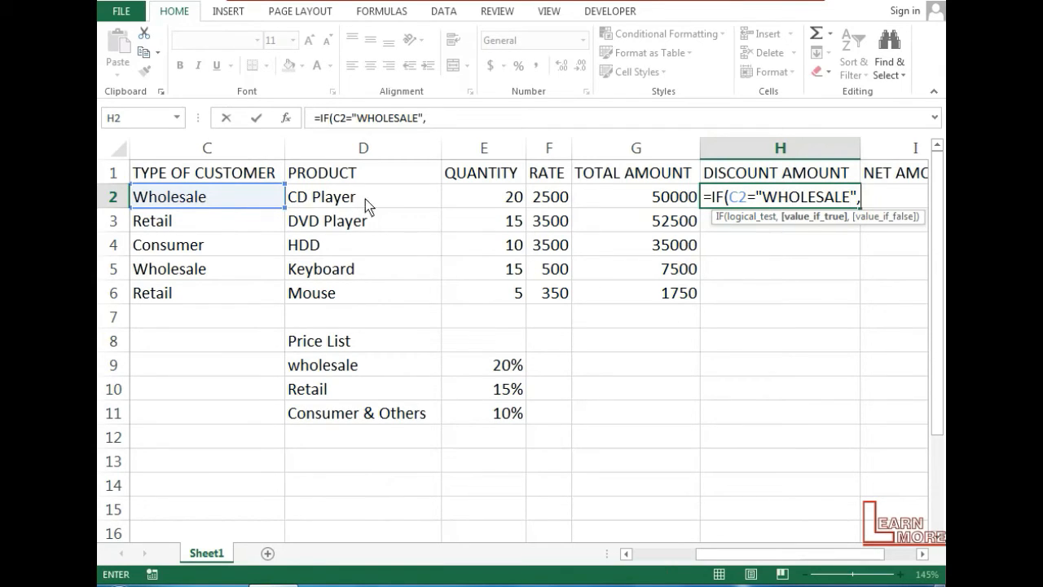
left_click(648, 200)
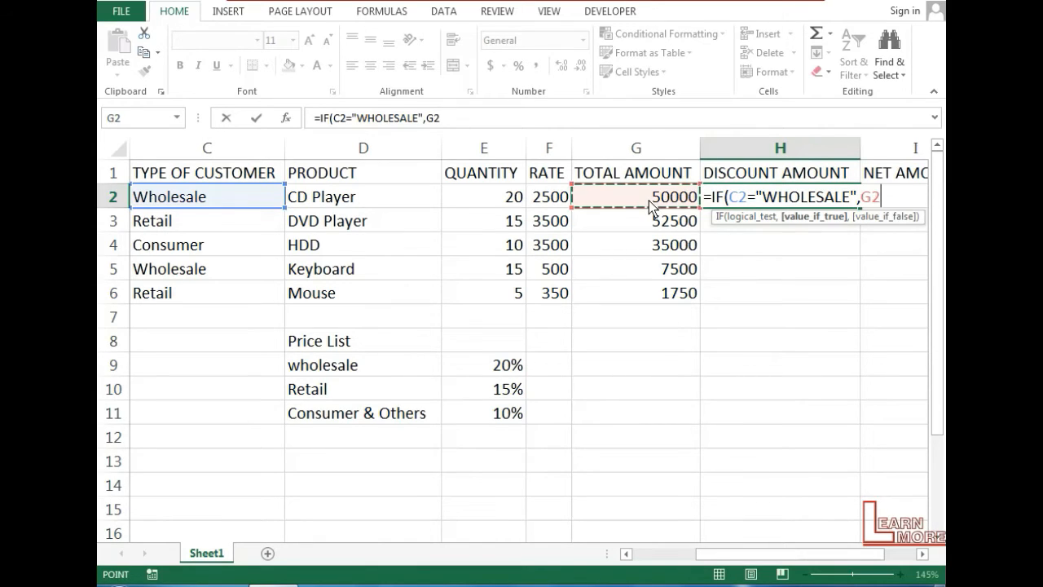
type("*")
type("0")
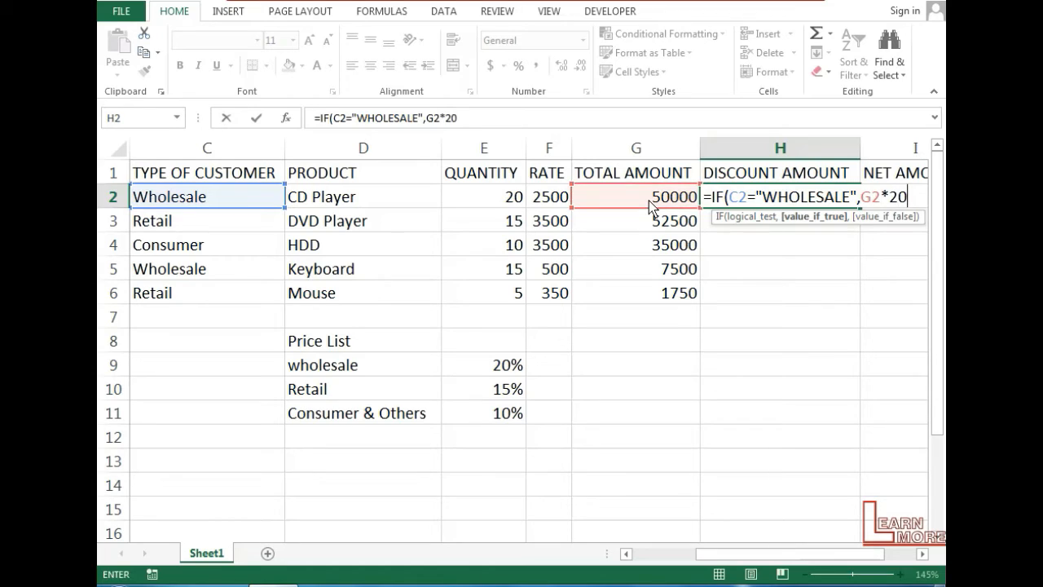
type("%,IF(")
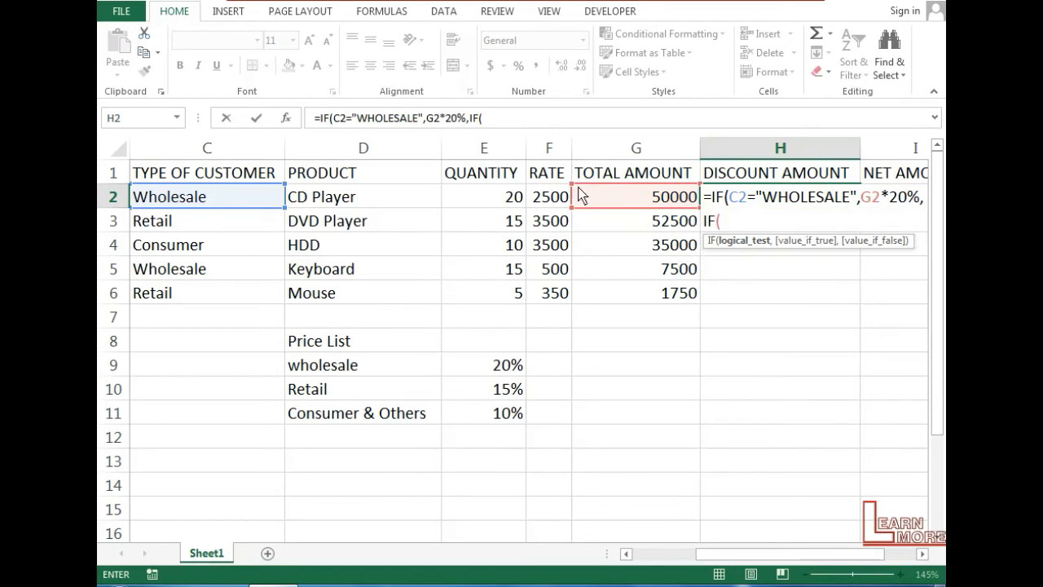
Fill in the nested IF of the H2 formula with C2="RETAIL",G2*15%,G2*10%
left_click(204, 203)
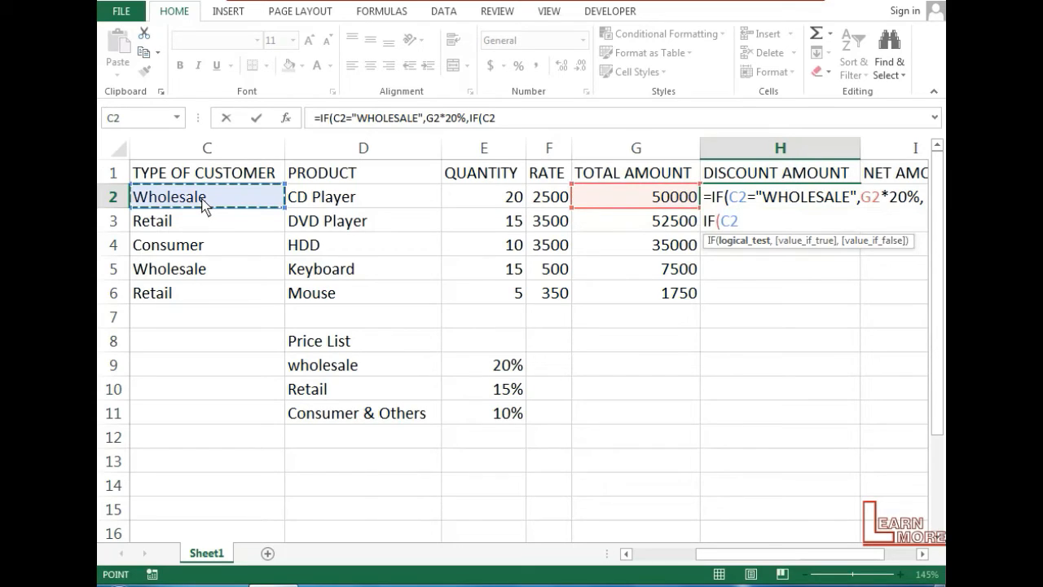
type("=\"RE")
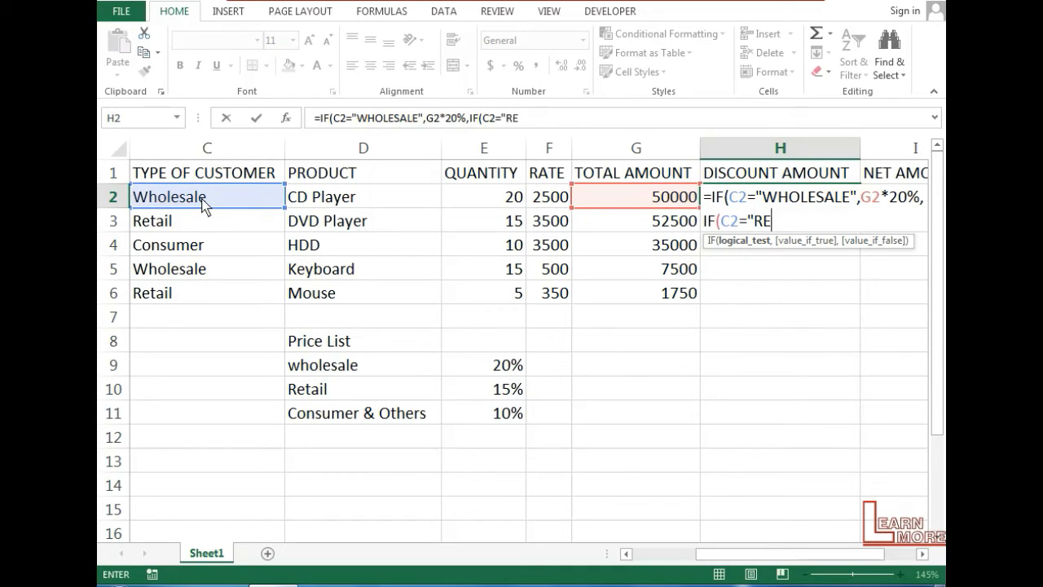
type("TAIL\",")
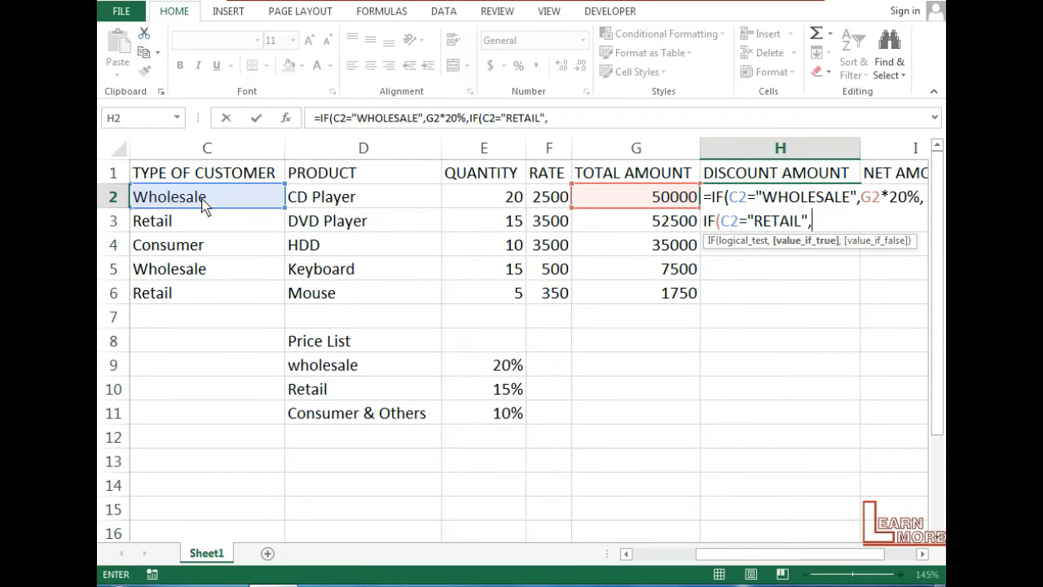
left_click(666, 198)
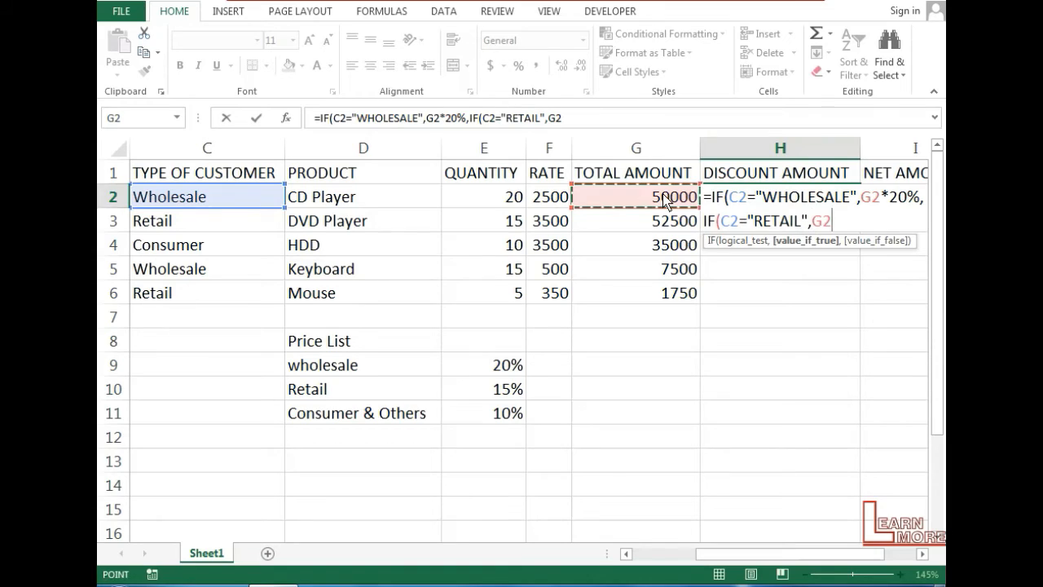
type("*15")
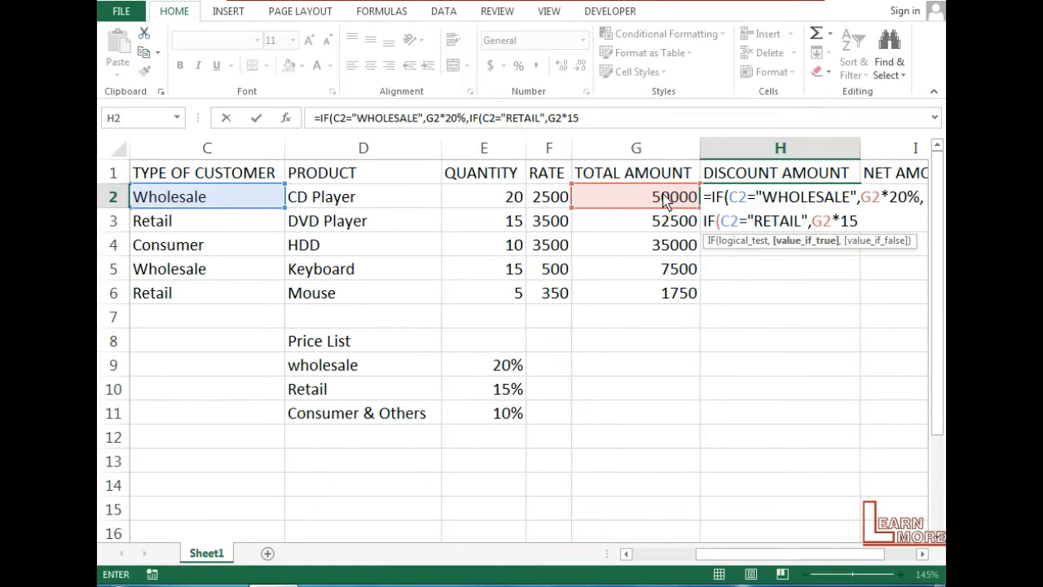
type("%,")
left_click(657, 204)
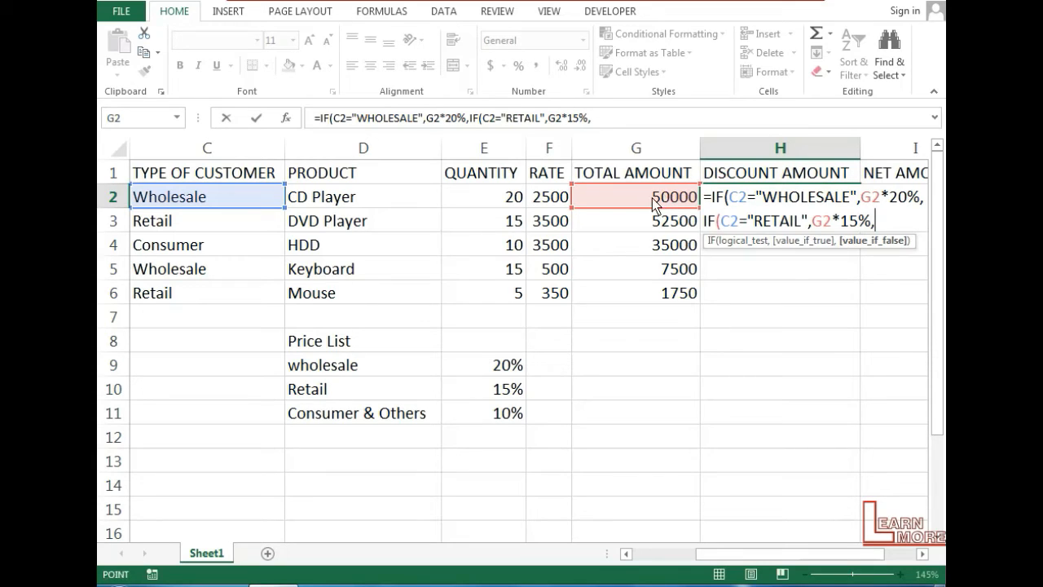
type("*10")
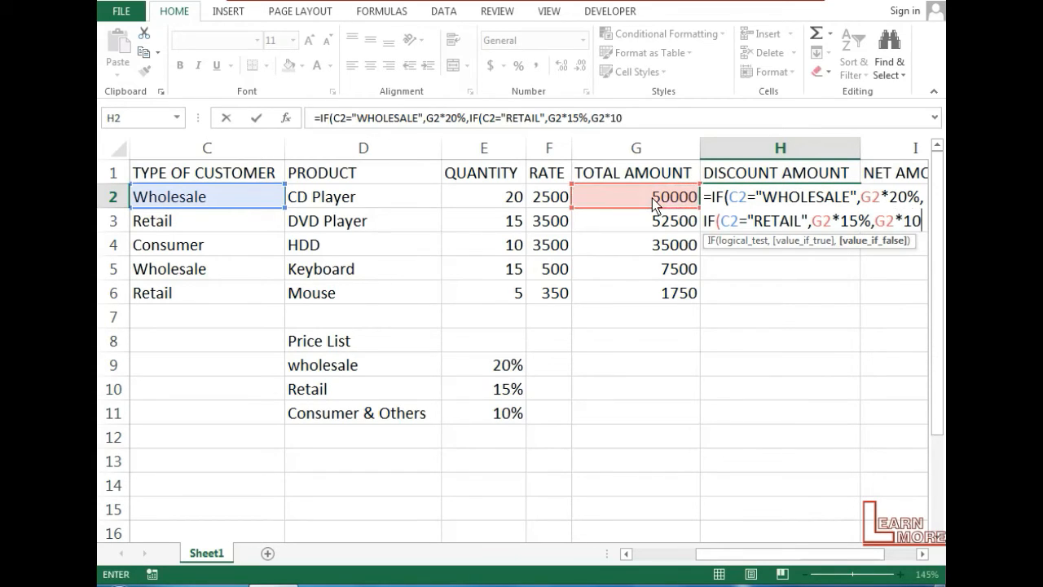
type("%")
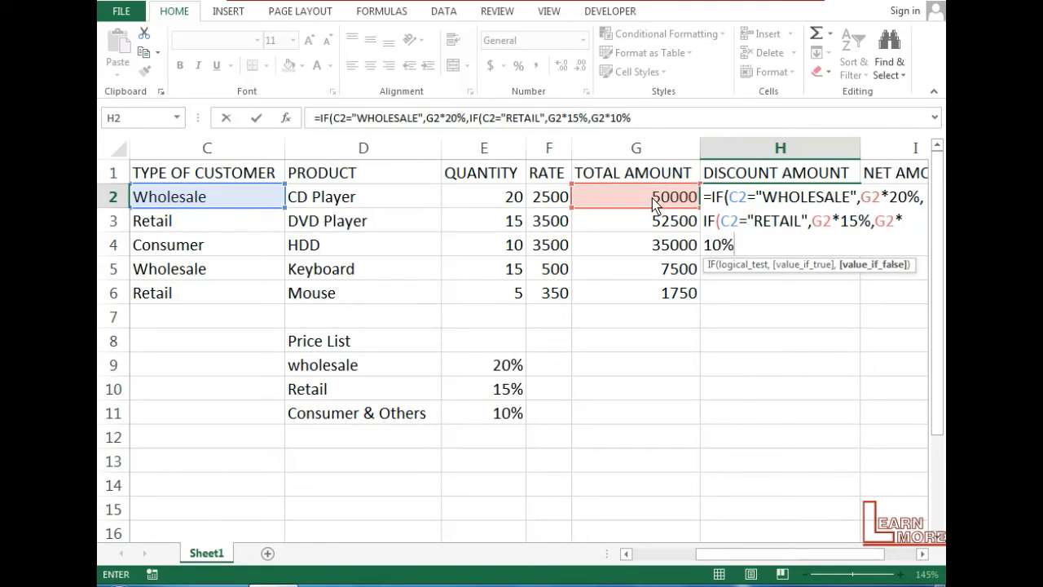
Commit the discount formula in H2, accepting the correction that adds the closing parentheses, and fill it down to H6
left_click_drag(776, 197, 922, 195)
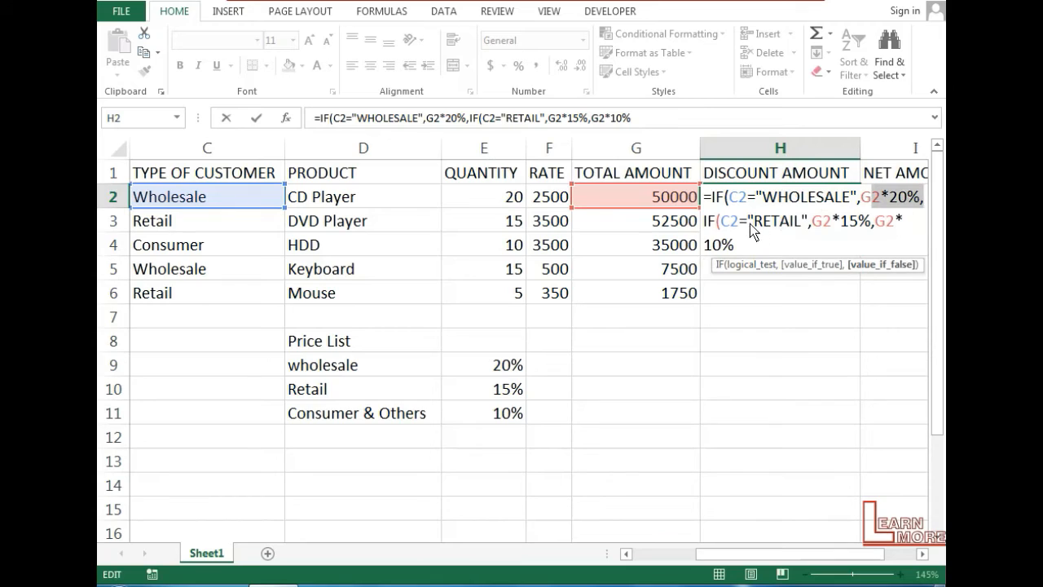
left_click_drag(749, 222, 859, 221)
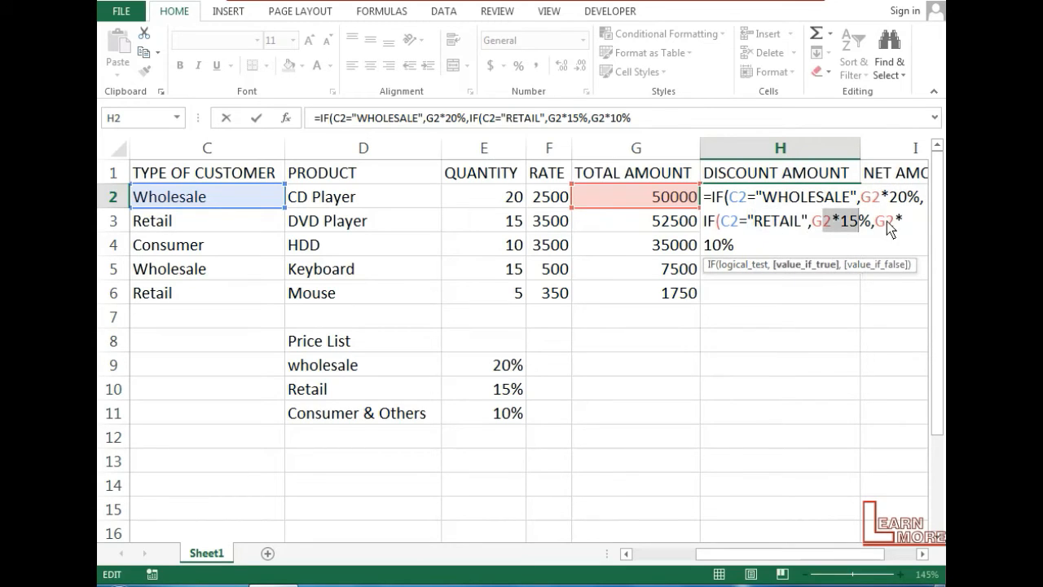
left_click(737, 246)
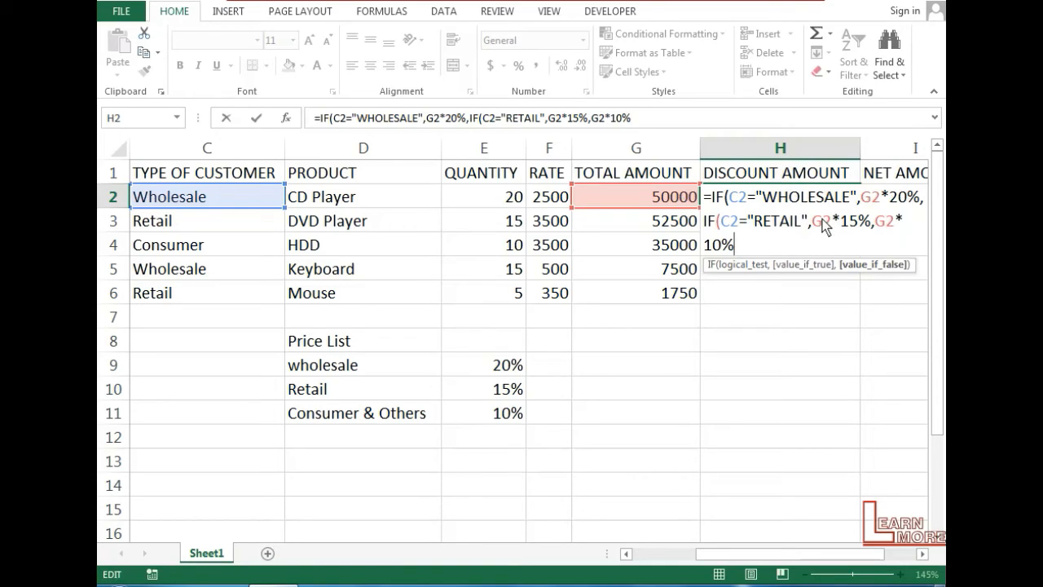
key("Return")
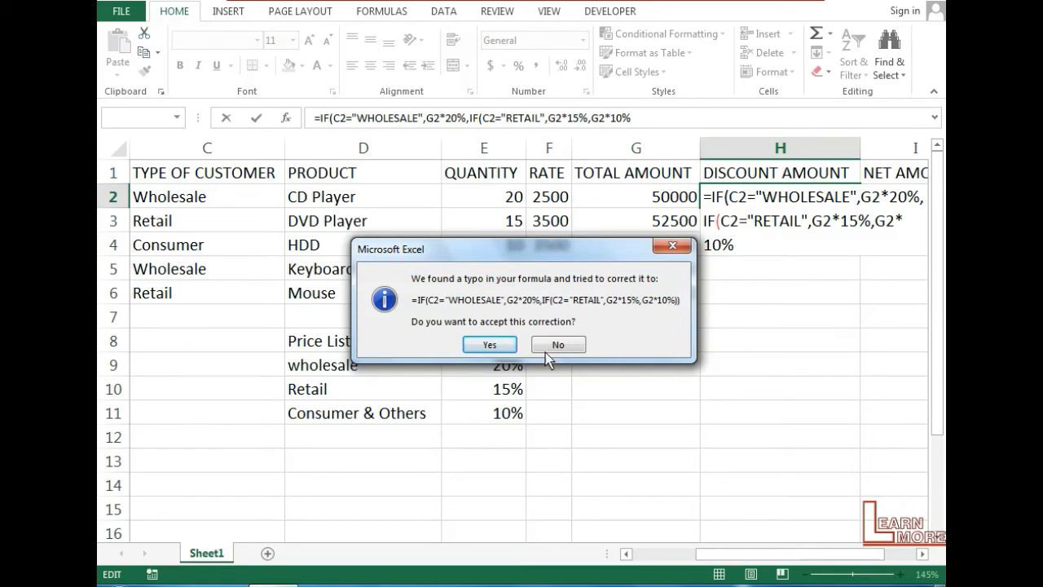
left_click(493, 343)
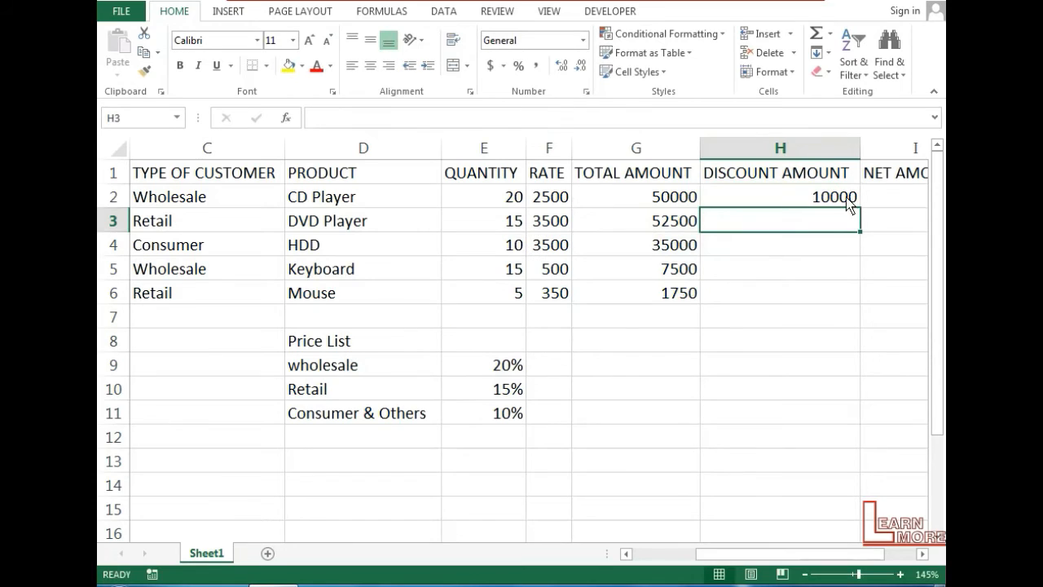
left_click(854, 204)
double_click(861, 210)
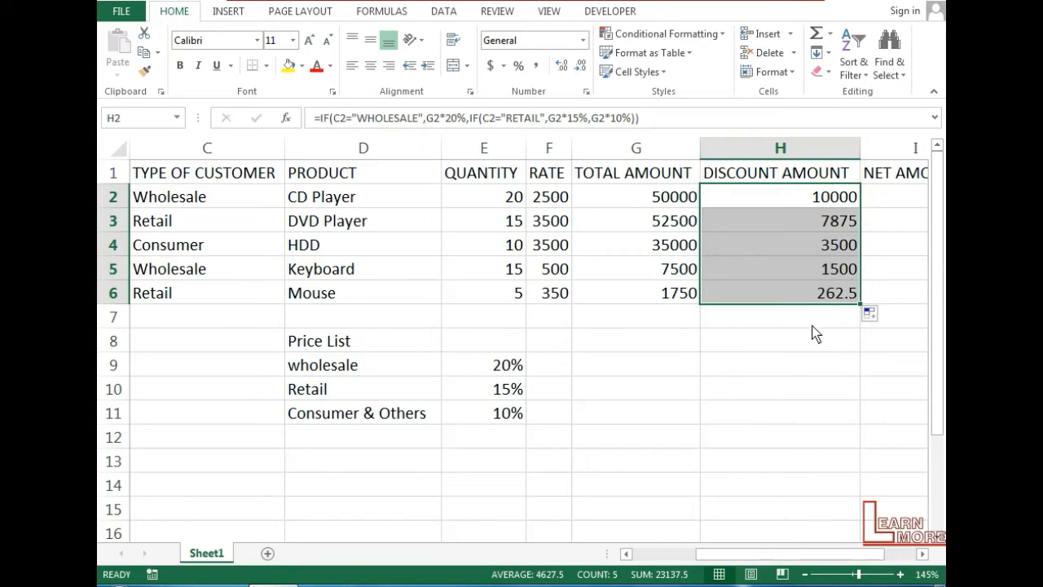
Calculate the net amount in I2 with =G2-H2 and fill the formula down to I6
left_click(190, 222)
left_click(211, 254)
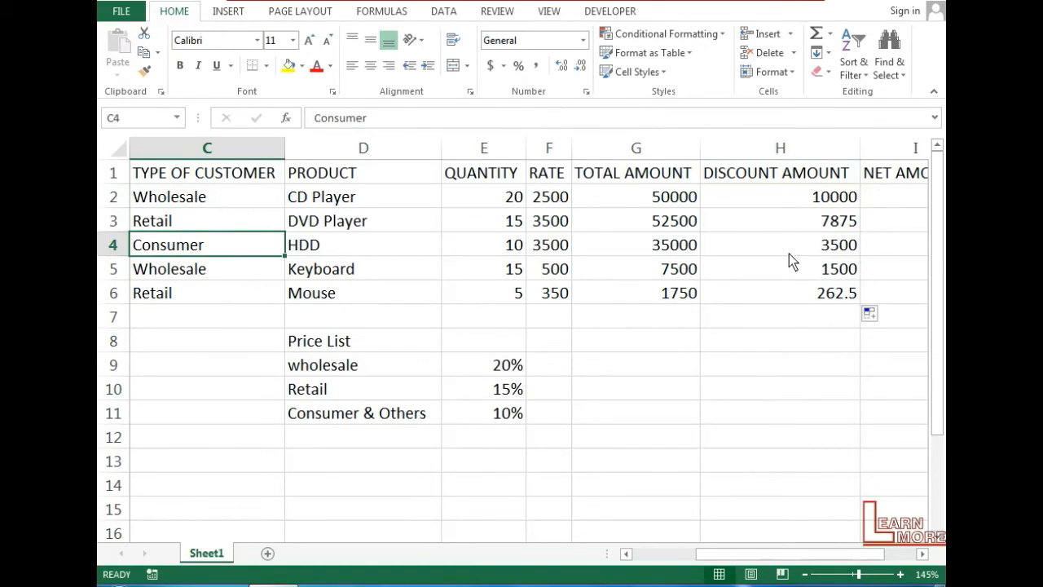
left_click_drag(782, 197, 796, 302)
key("Right")
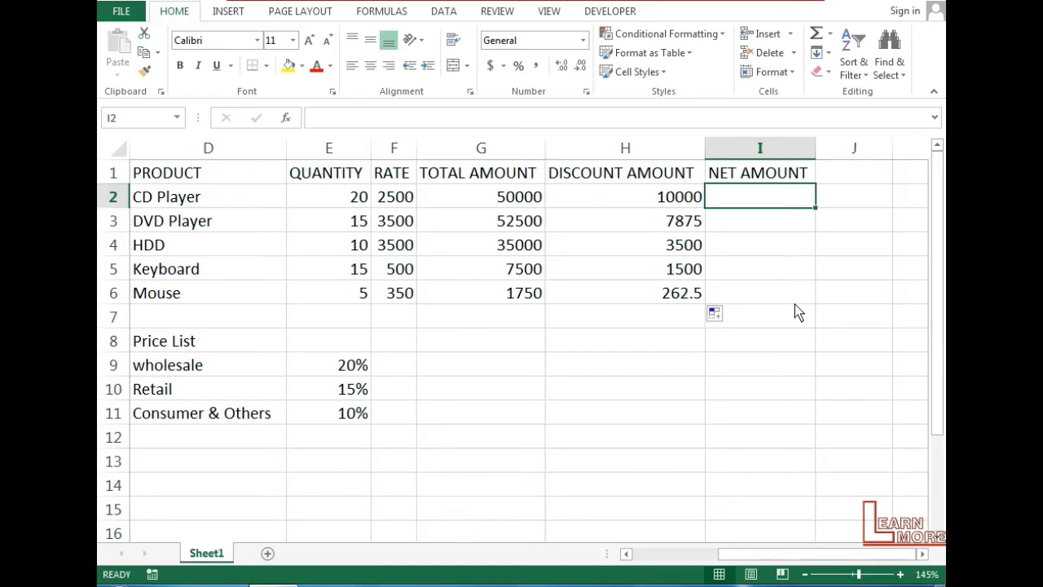
type("=")
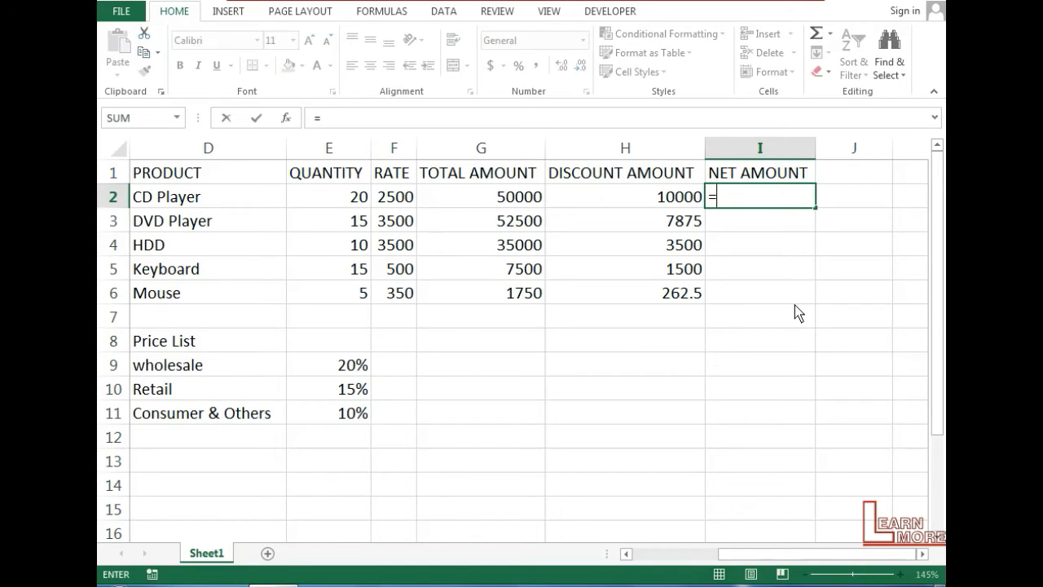
left_click(475, 205)
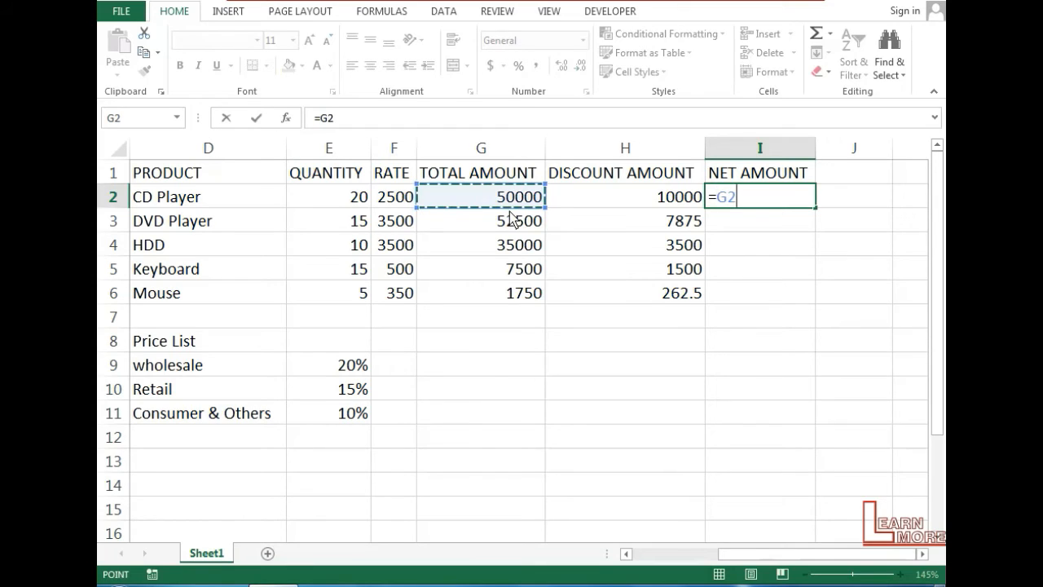
type("-")
left_click(613, 203)
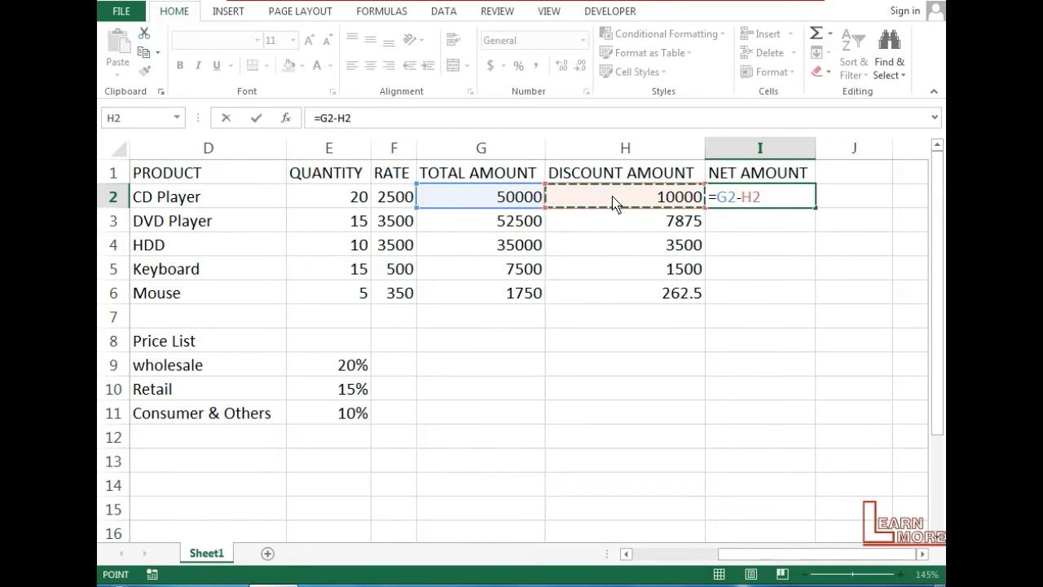
key("Return")
left_click(761, 204)
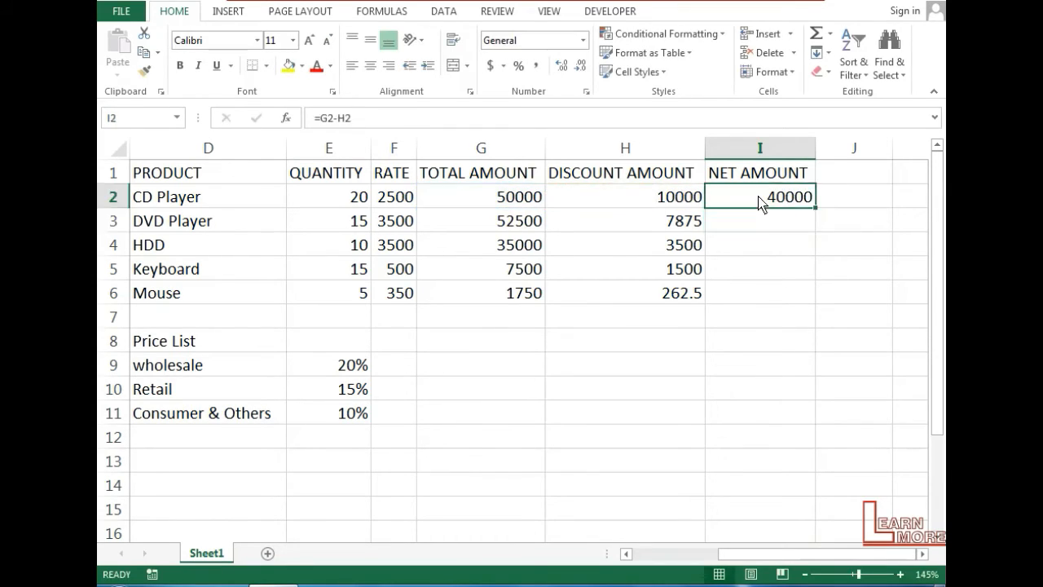
left_click_drag(817, 211, 820, 307)
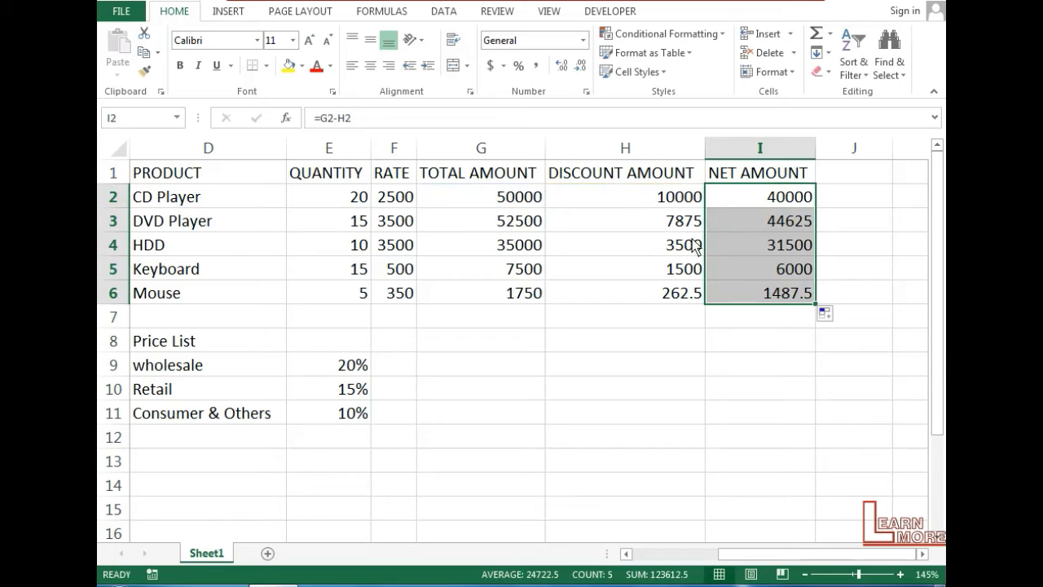
Clear the discount amount formulas from H2:H6
left_click(670, 202)
left_click_drag(669, 202, 682, 298)
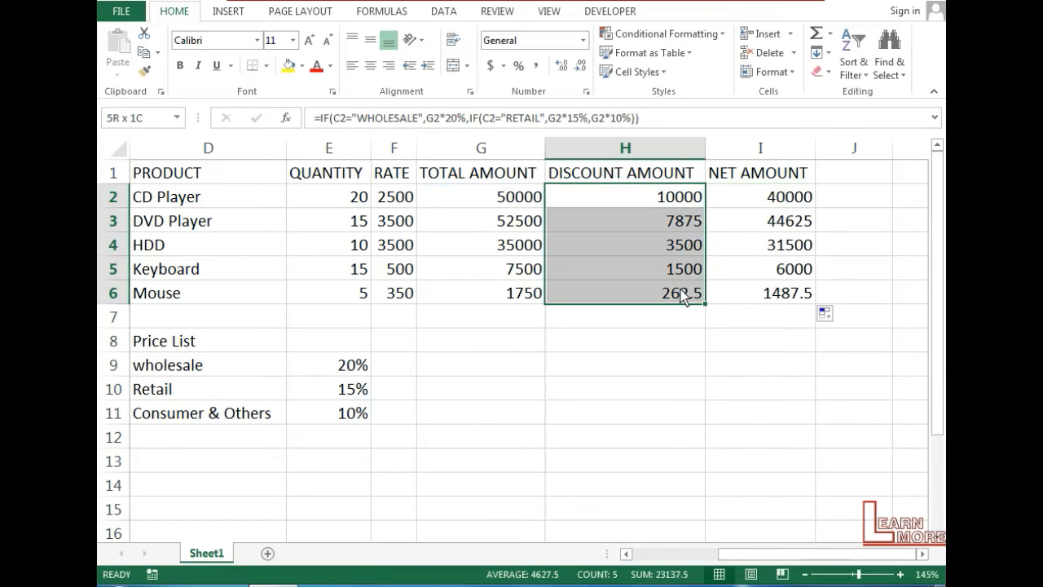
key("Delete")
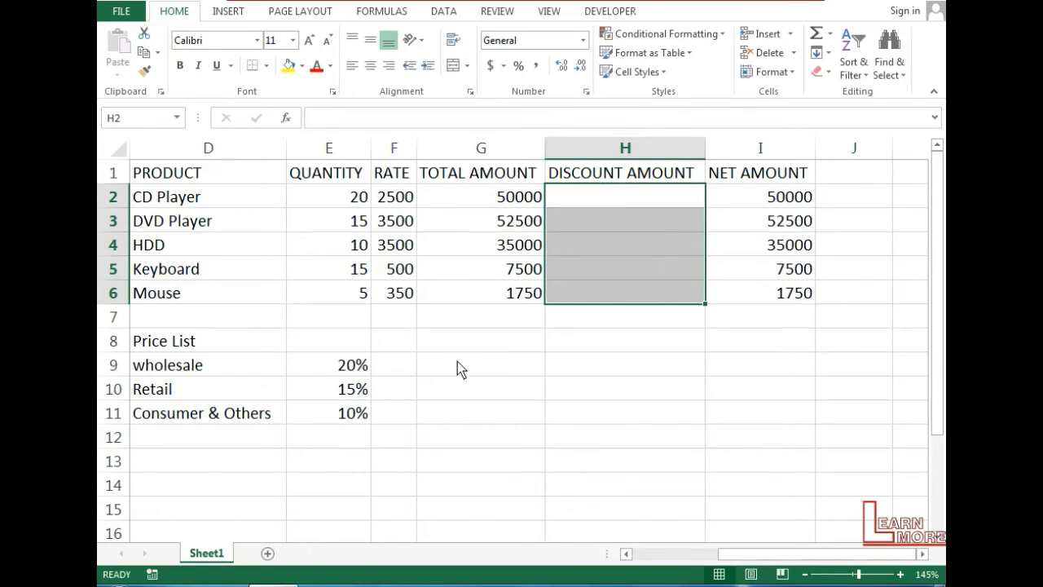
Start a list titled "Price Levels" in G8, with the first level qty>=20 in G9 and 20% in H9
left_click(521, 347)
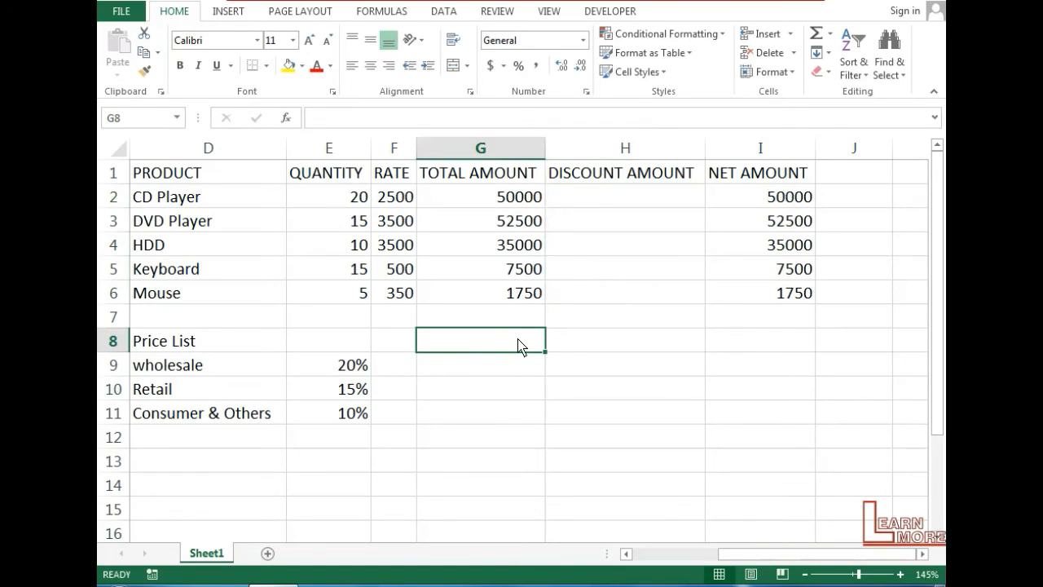
type("Pr")
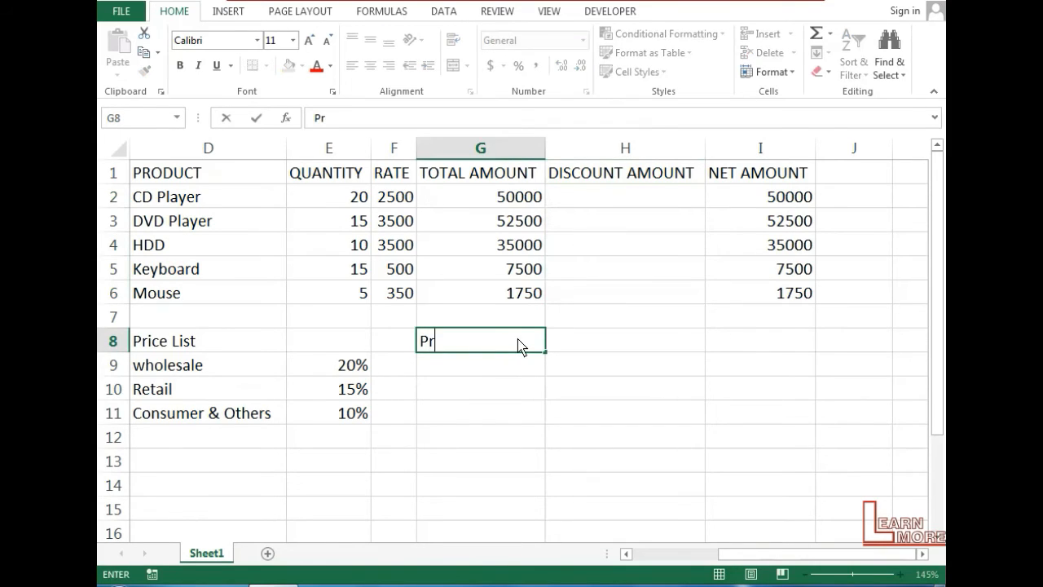
type("ice Levels")
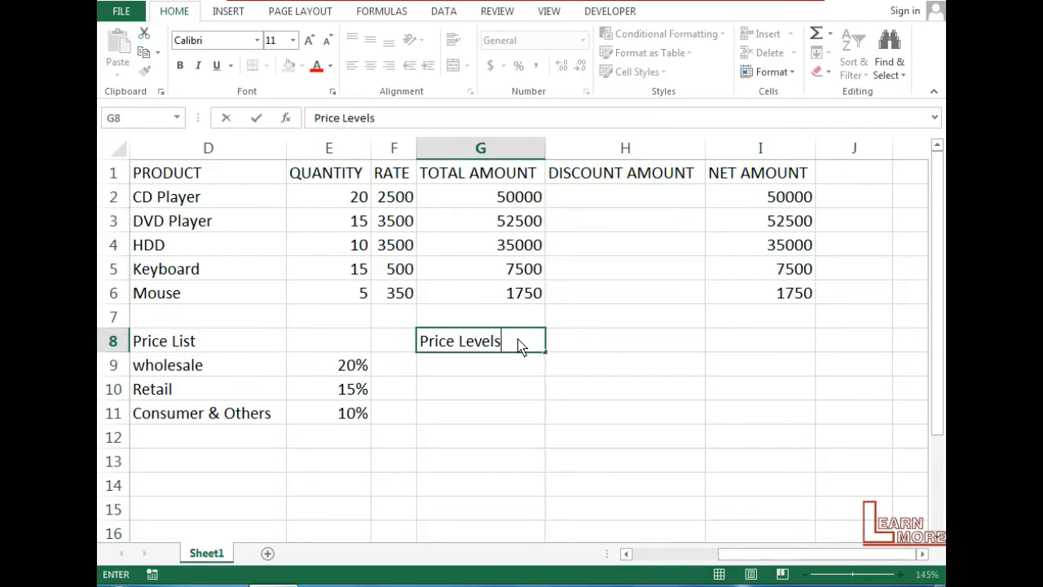
key("Return")
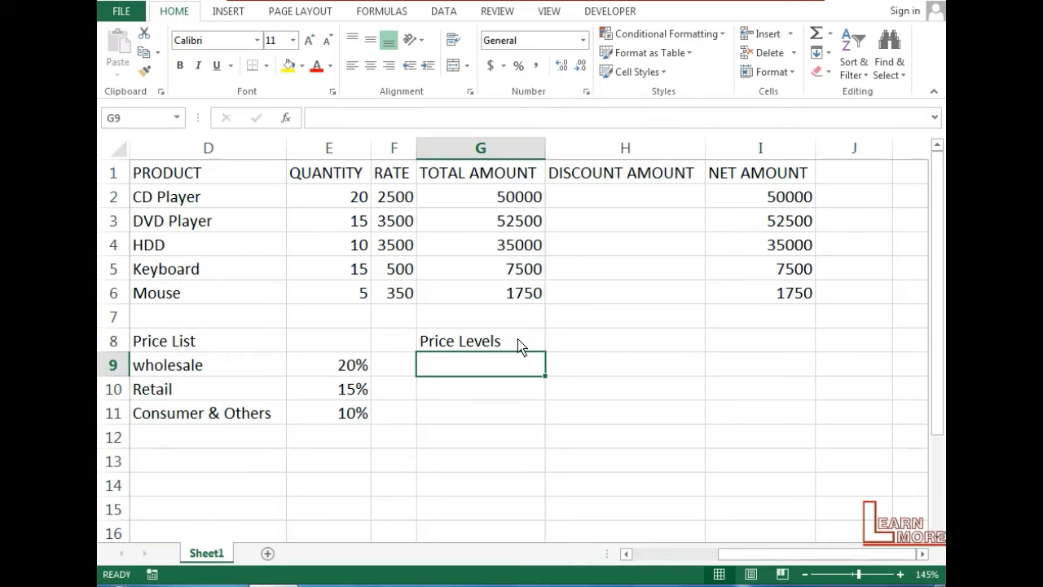
type(">")
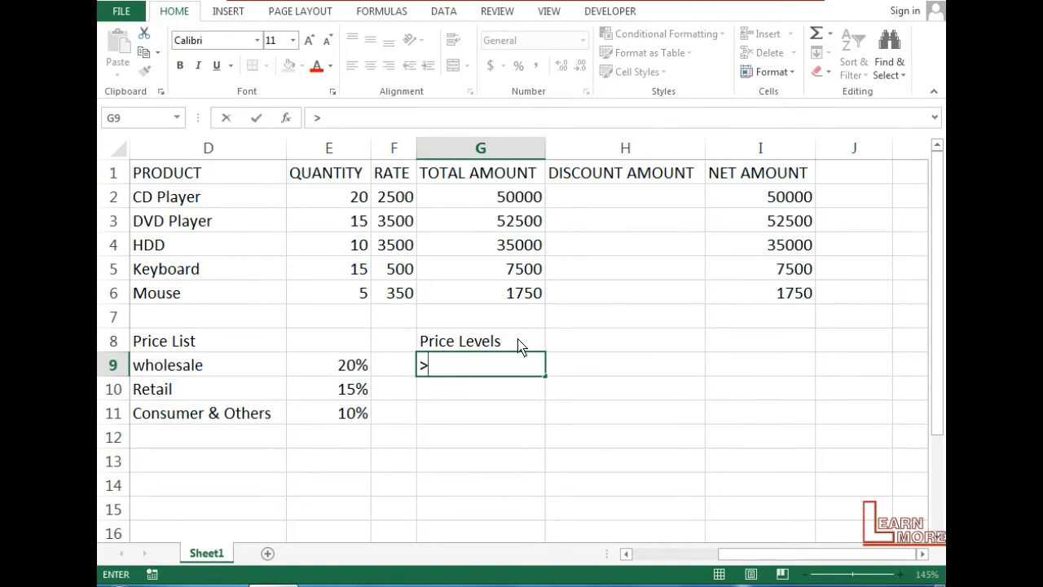
key("BackSpace")
type("qty>=20")
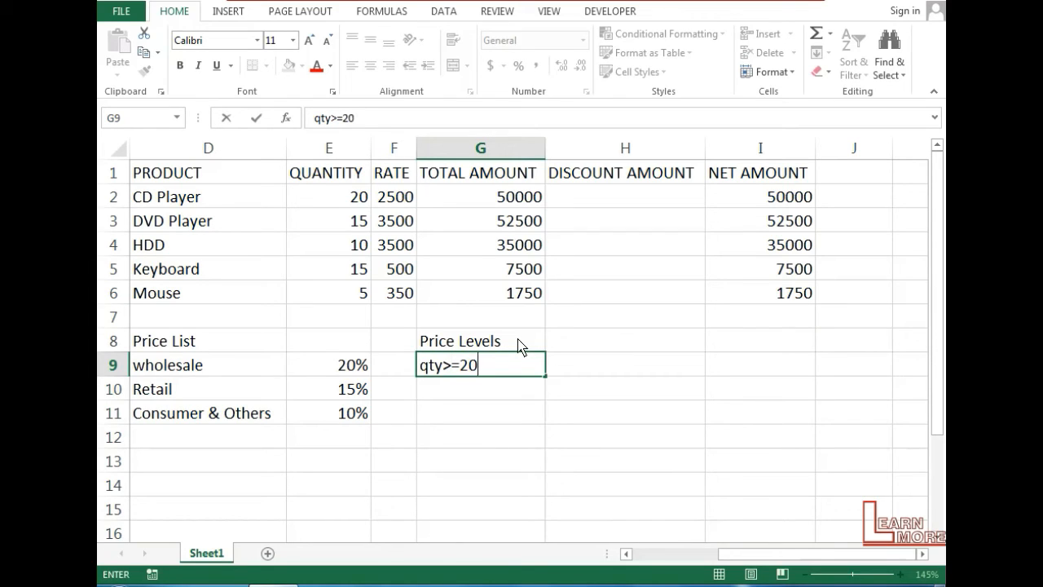
key("Tab")
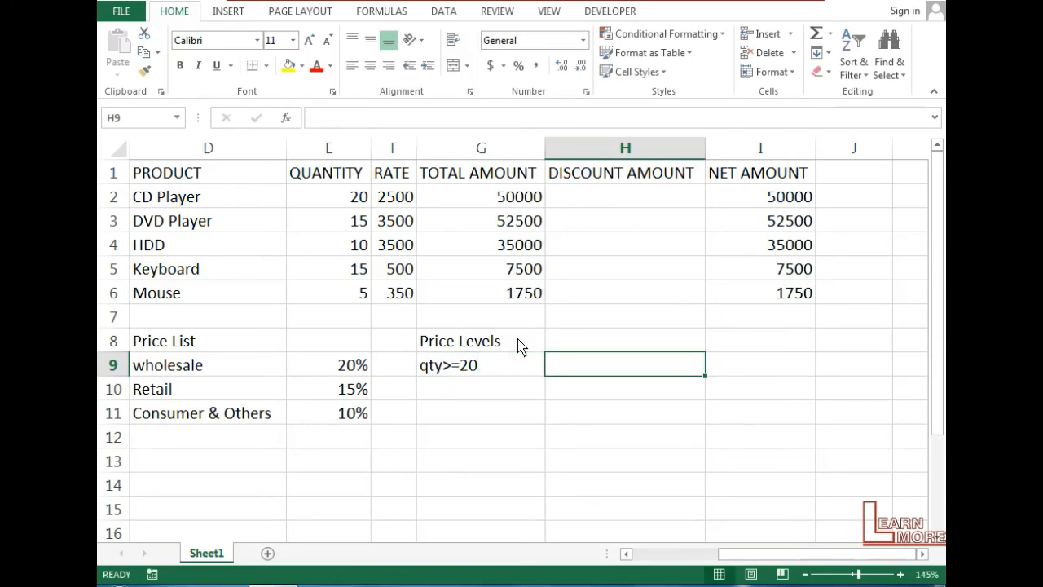
type("20%")
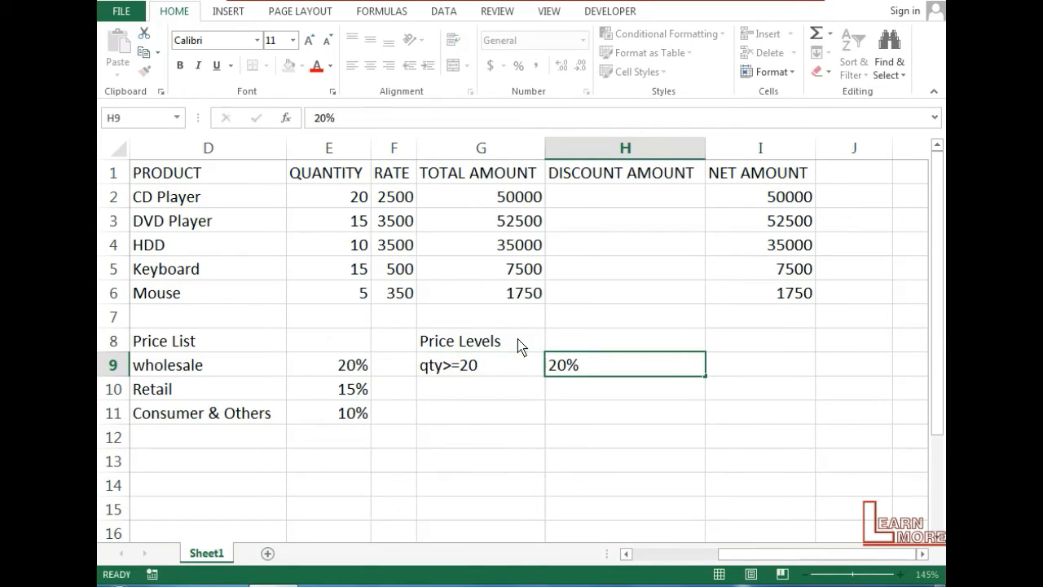
key("Return")
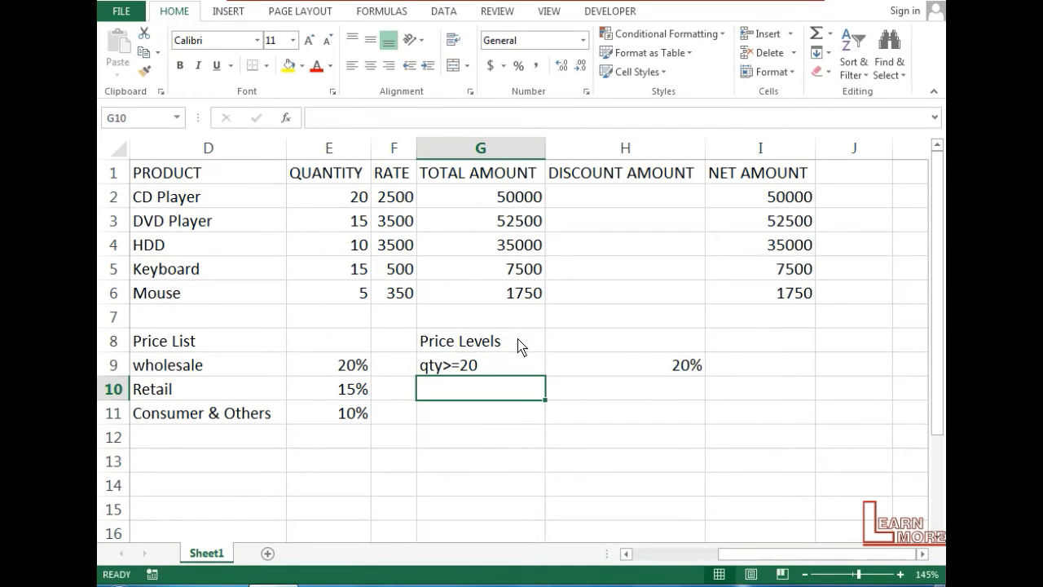
Add the second price level qty>=10 in G10 with 10% in H10
type("qty>")
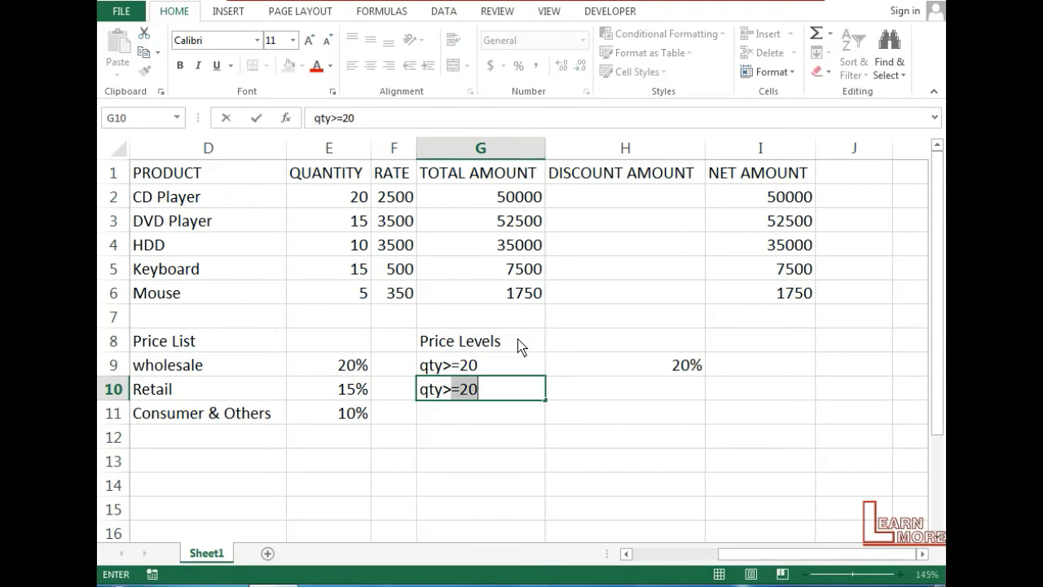
type("=10")
key("Tab")
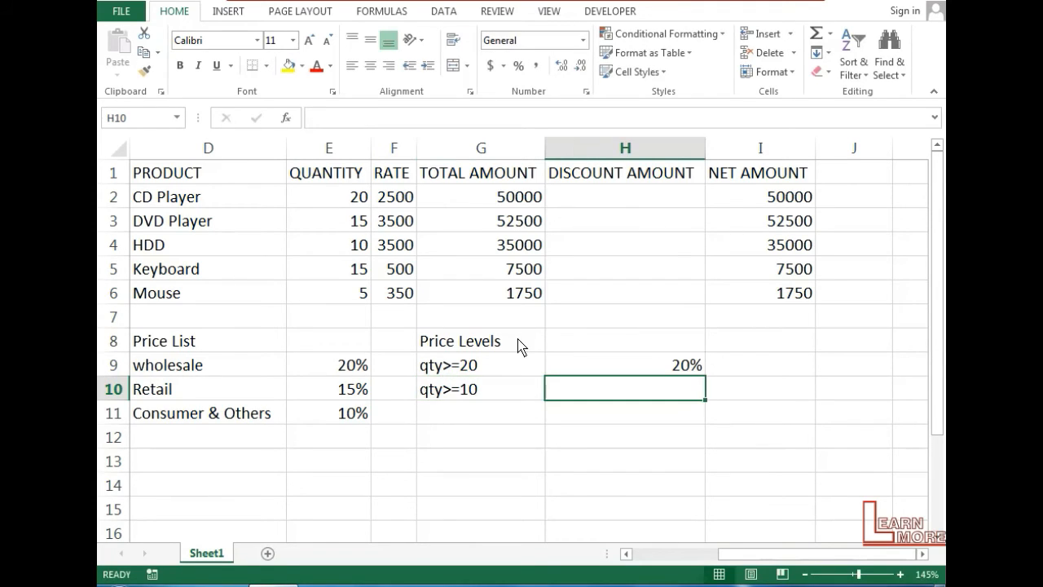
type("10%")
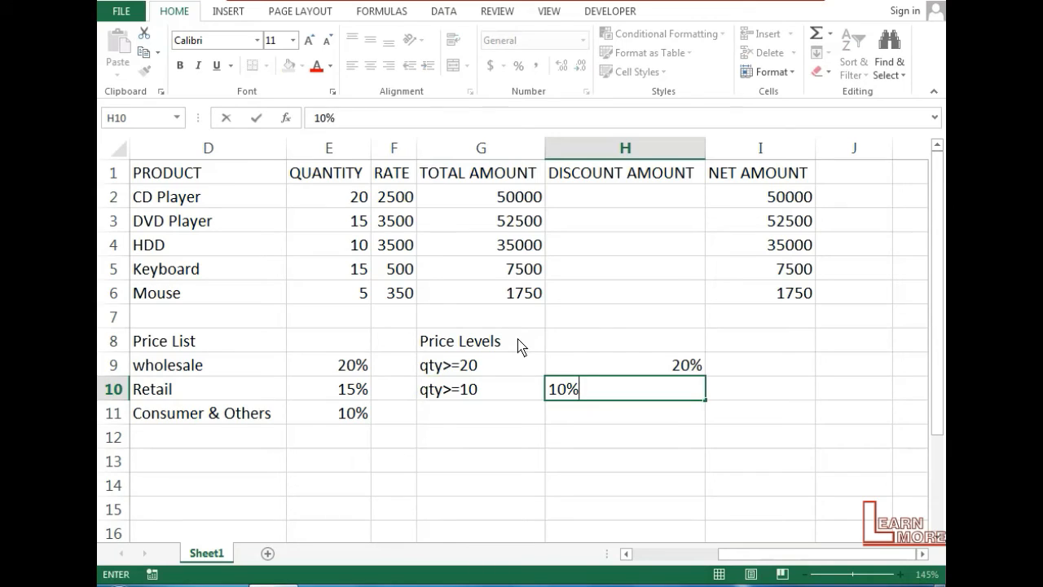
key("Return")
key("Left")
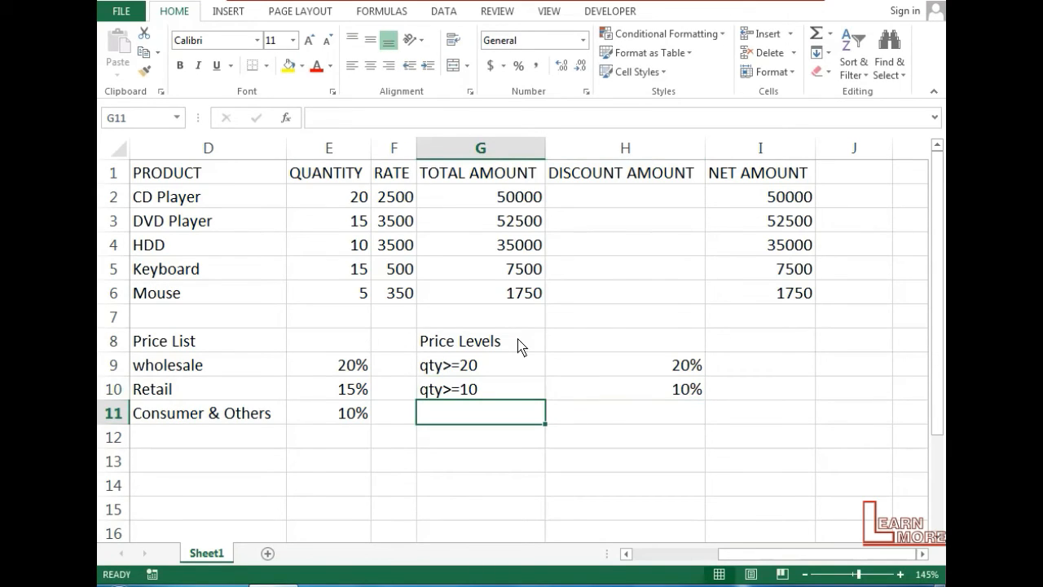
Add the last price level "below 10" in G11 with 5% in H11
type("below")
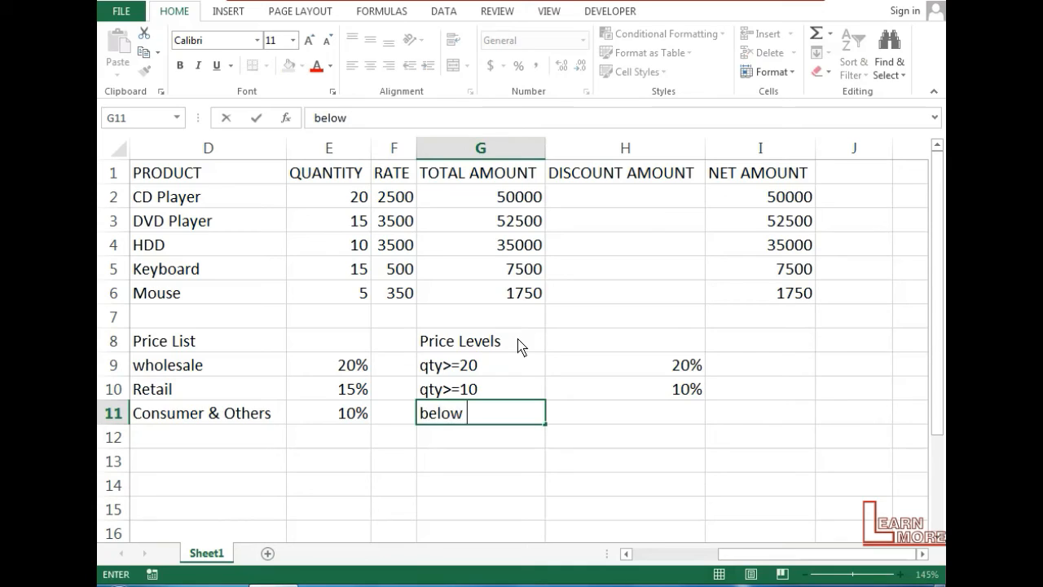
key("BackSpace")
key("BackSpace")
type("w 10")
key("Tab")
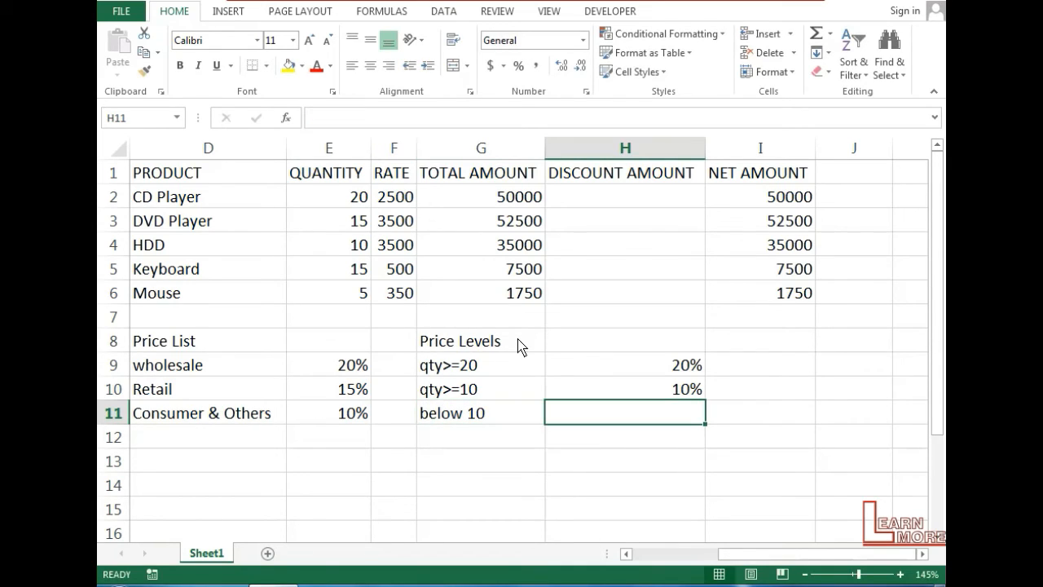
type("5%")
key("Return")
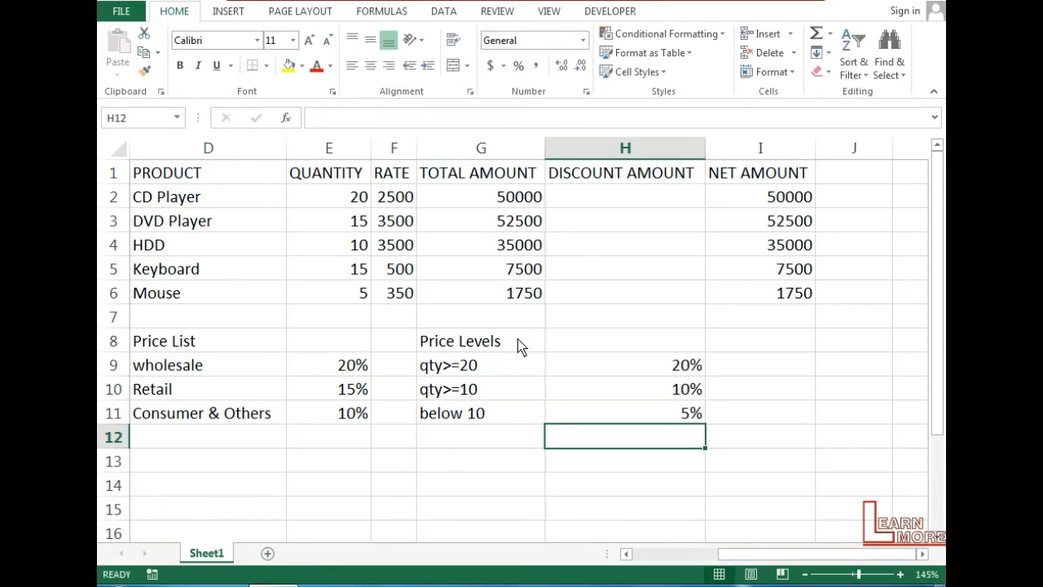
left_click(483, 371)
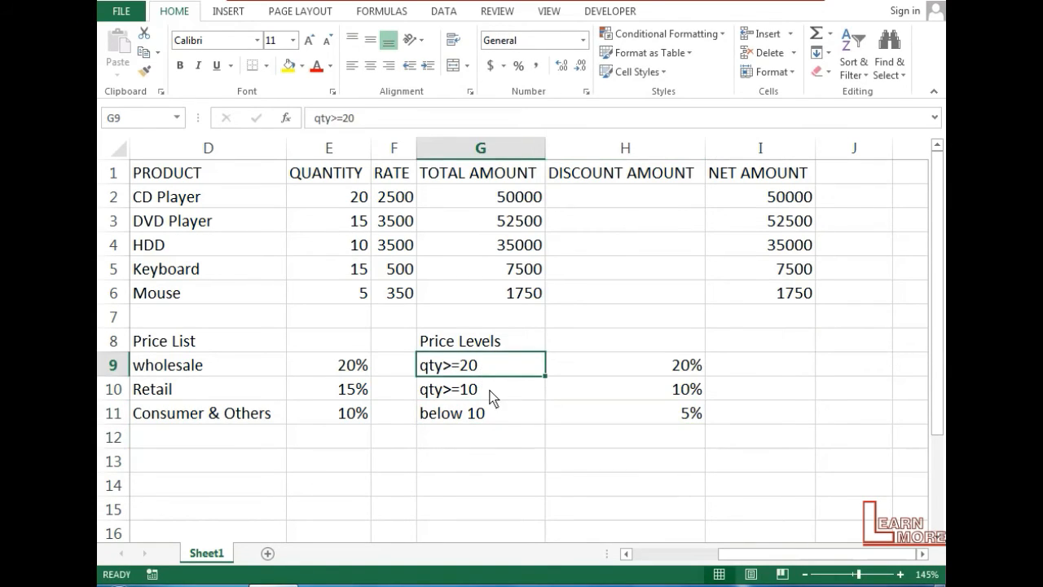
left_click(490, 390)
left_click(500, 416)
left_click(502, 365)
Start an IF formula in H2 that returns G2*20% when the quantity E2>=20
left_click(657, 199)
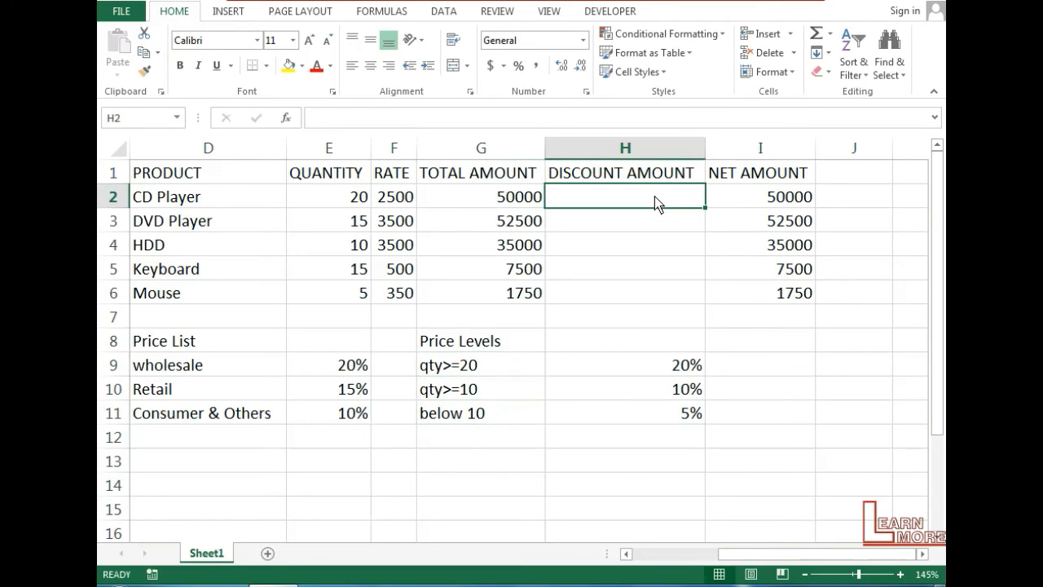
type("=")
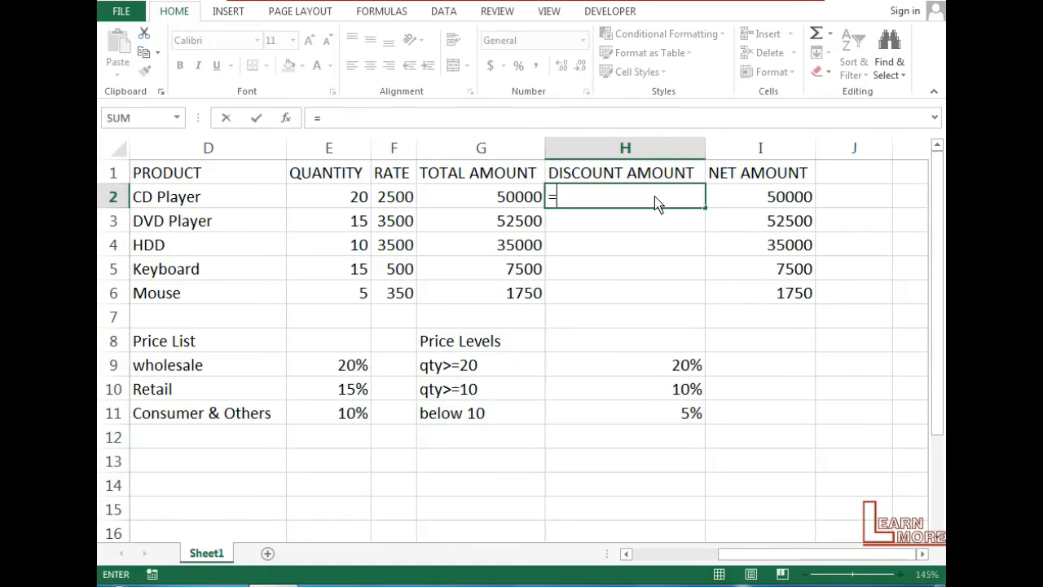
type("IF")
key("BackSpace")
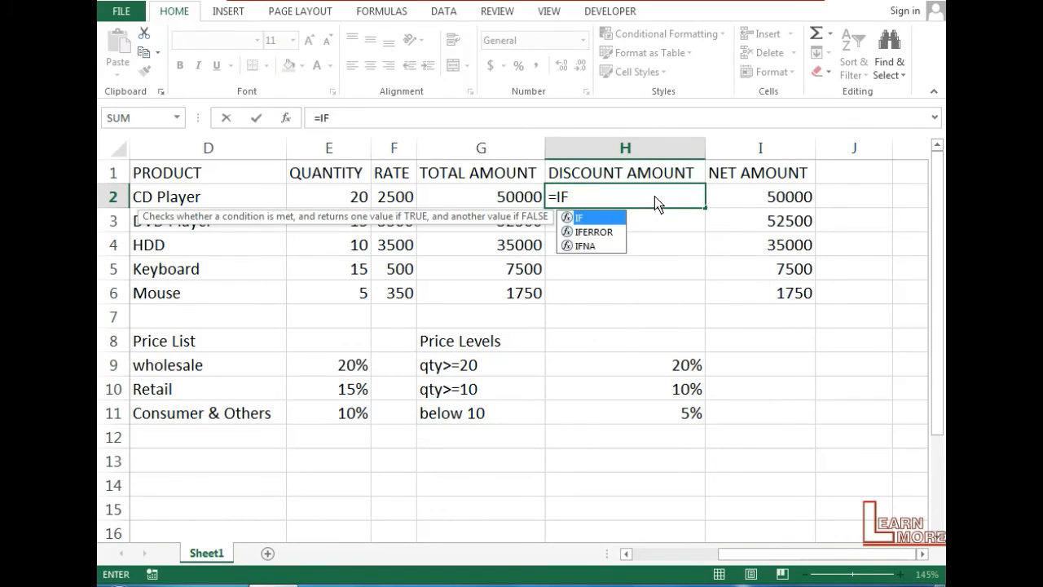
type("(")
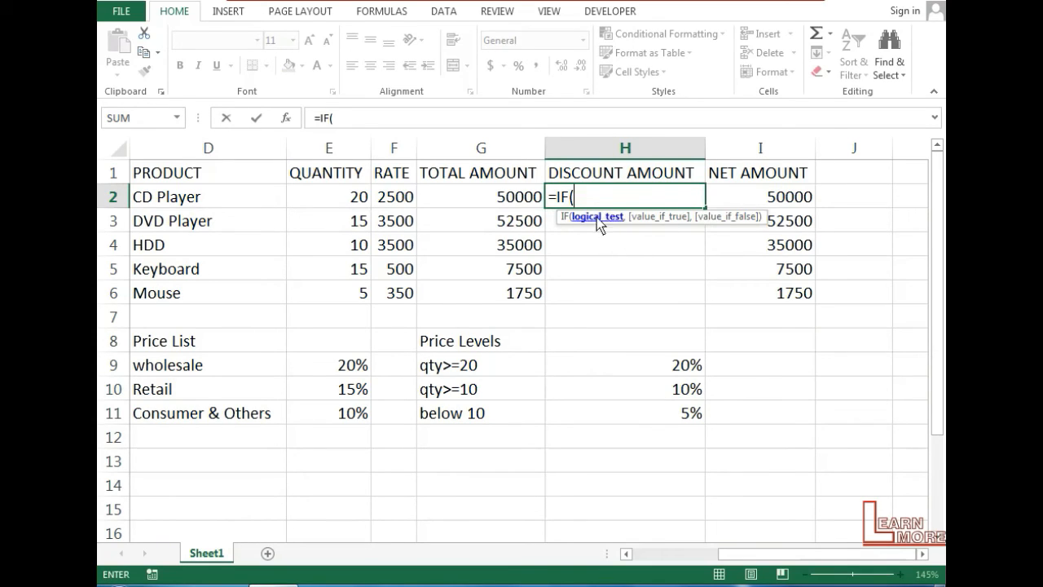
left_click(316, 198)
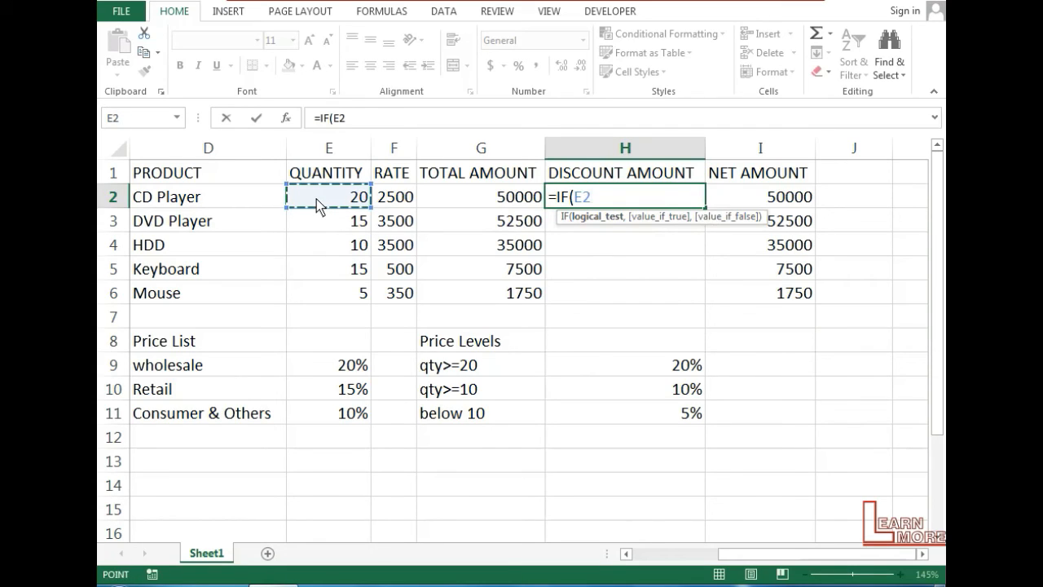
type(">=")
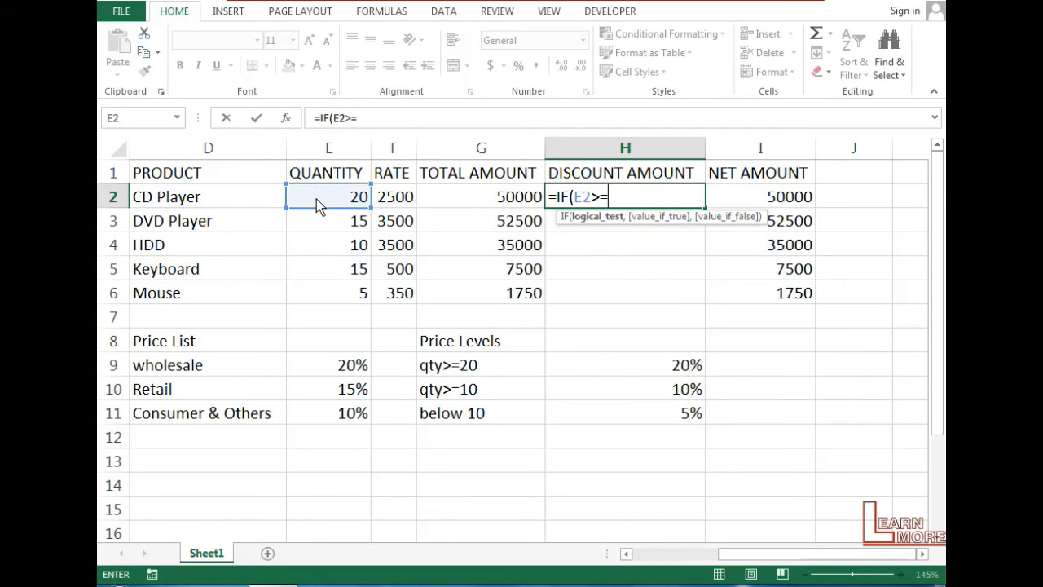
type("20,")
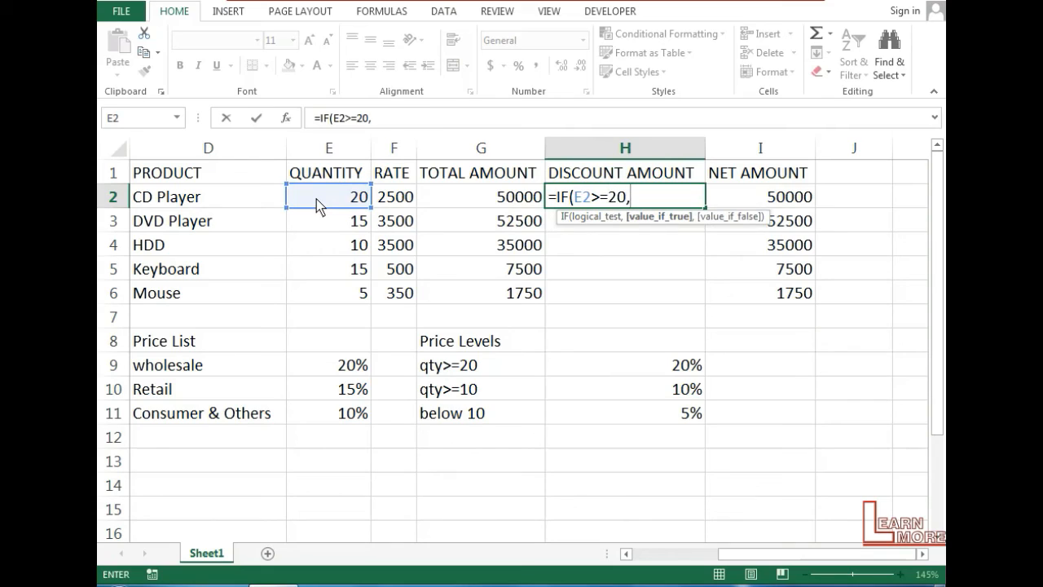
left_click(465, 199)
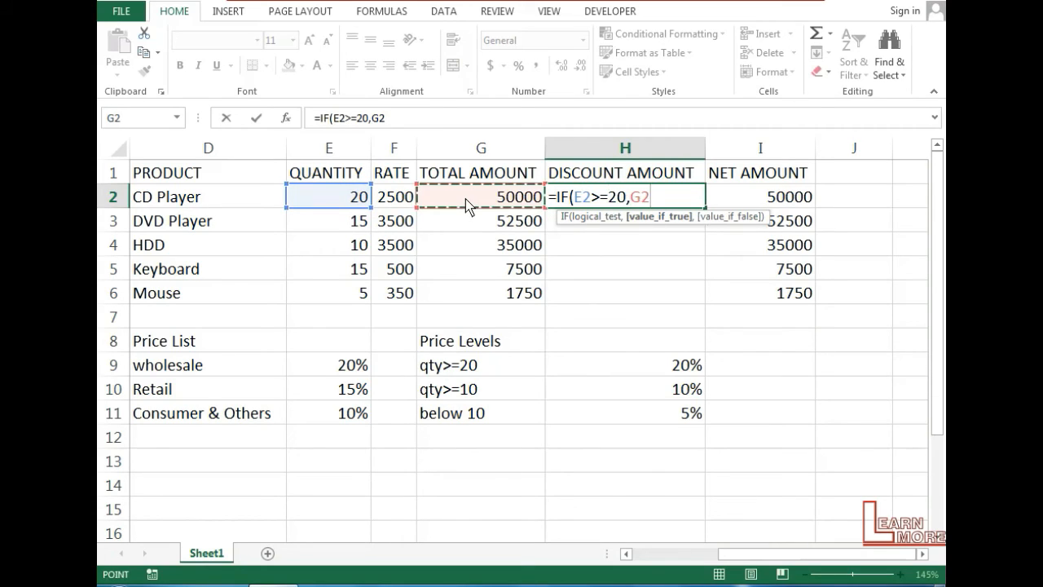
type("*")
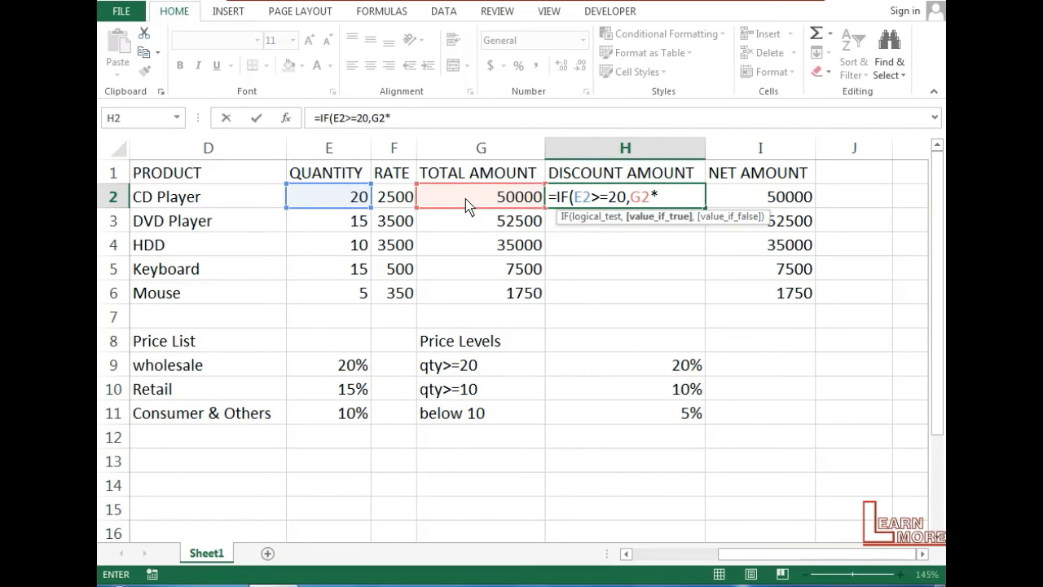
type("20%,")
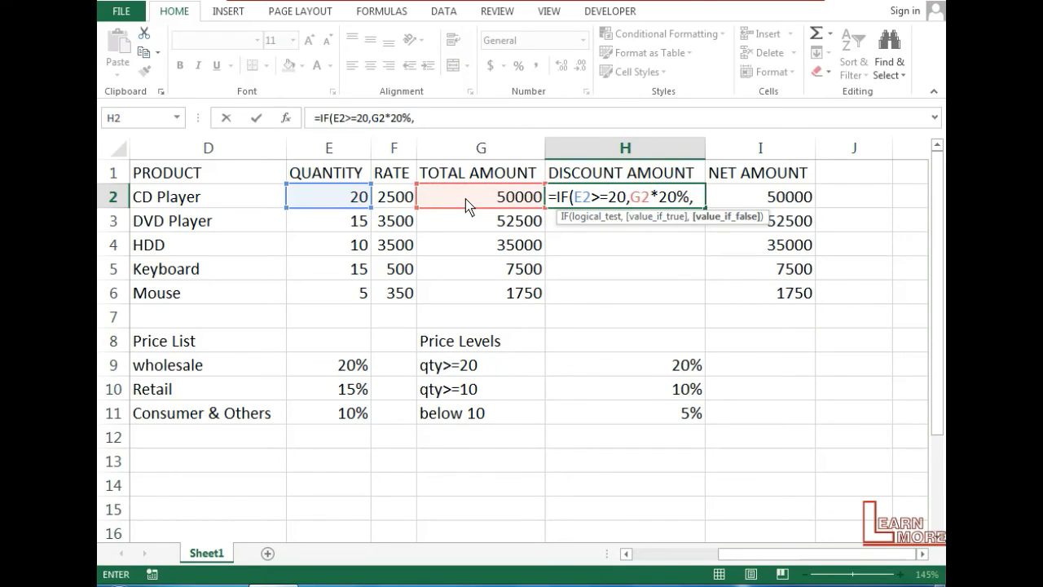
Complete the H2 formula with a nested IF(E2>=10,G2*10%,G2*5%) as the false result, accepting the closing-parenthesis correction
type("IF(")
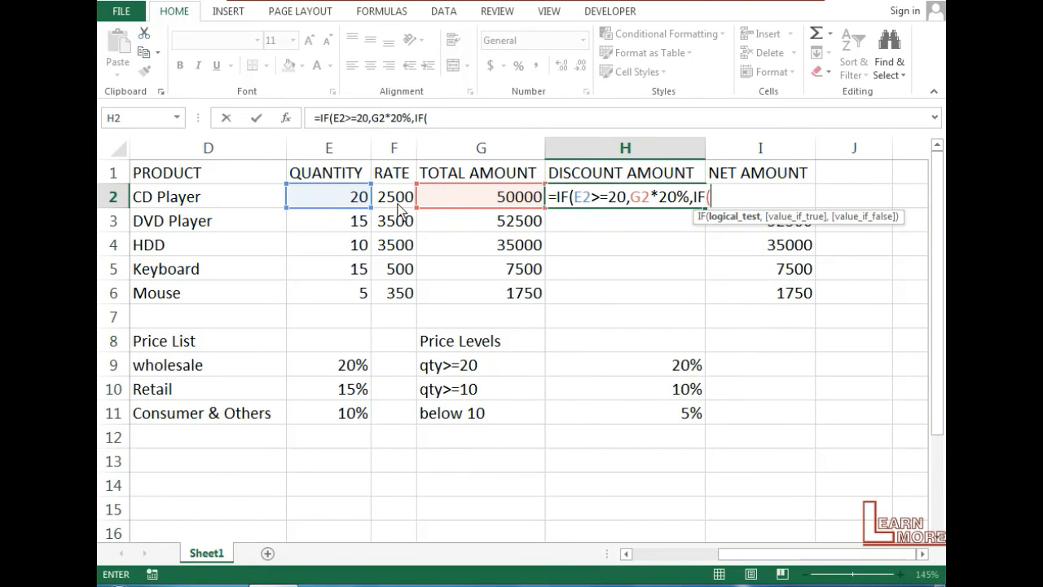
left_click(347, 205)
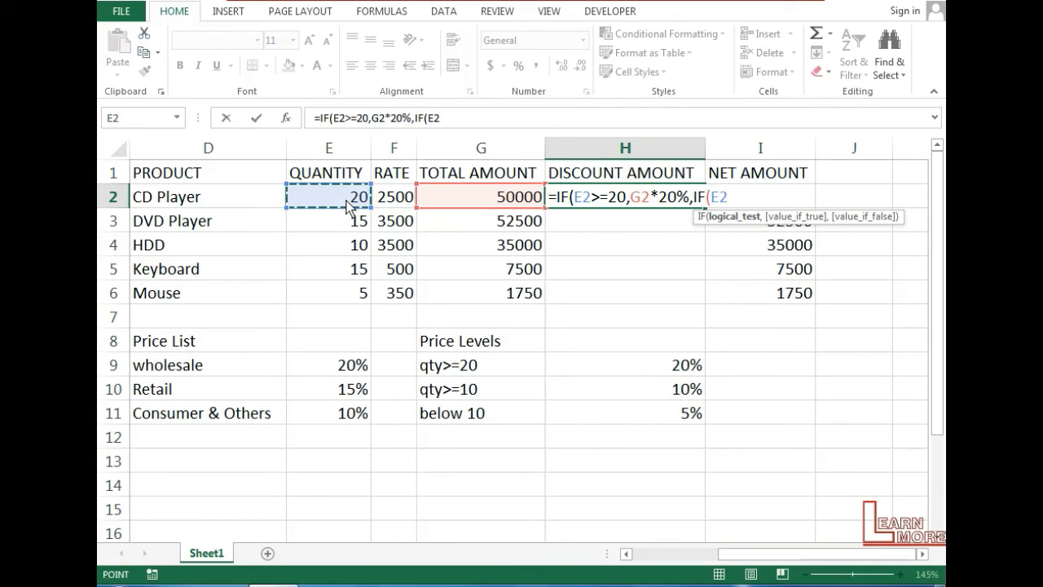
type(">=10,")
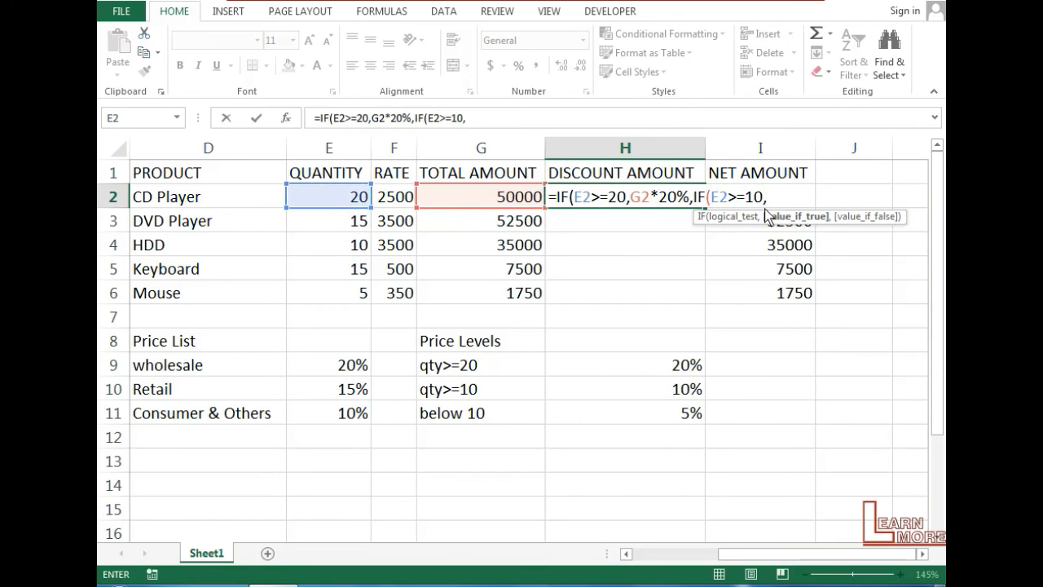
left_click(479, 204)
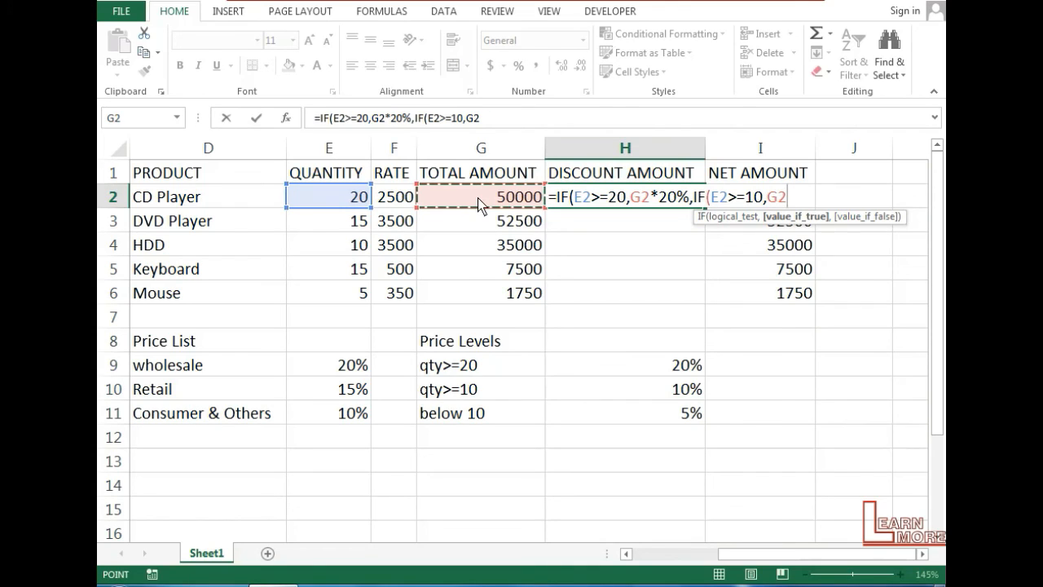
type("*10")
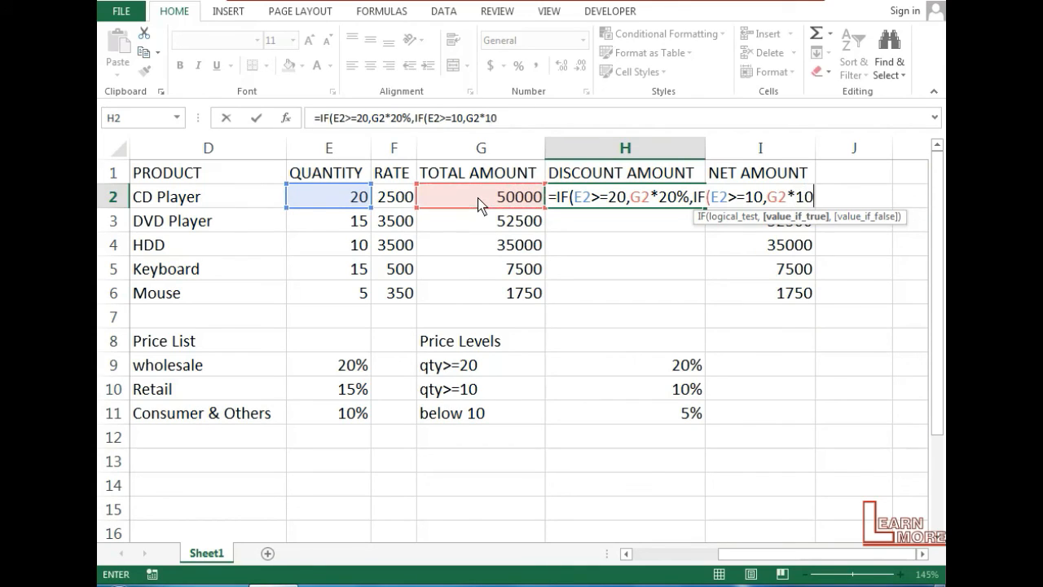
type("%,")
left_click(463, 195)
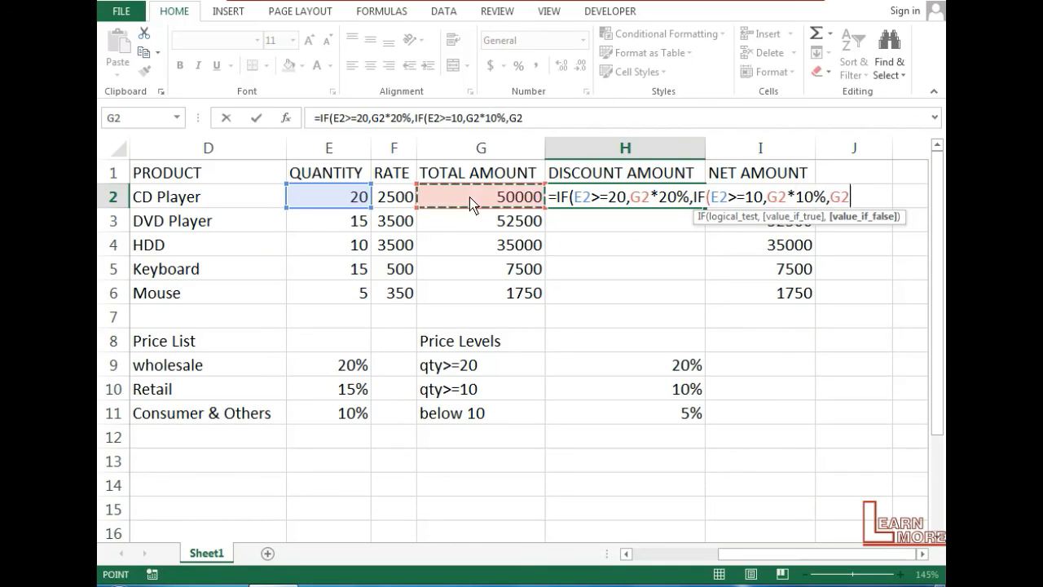
type("*5%")
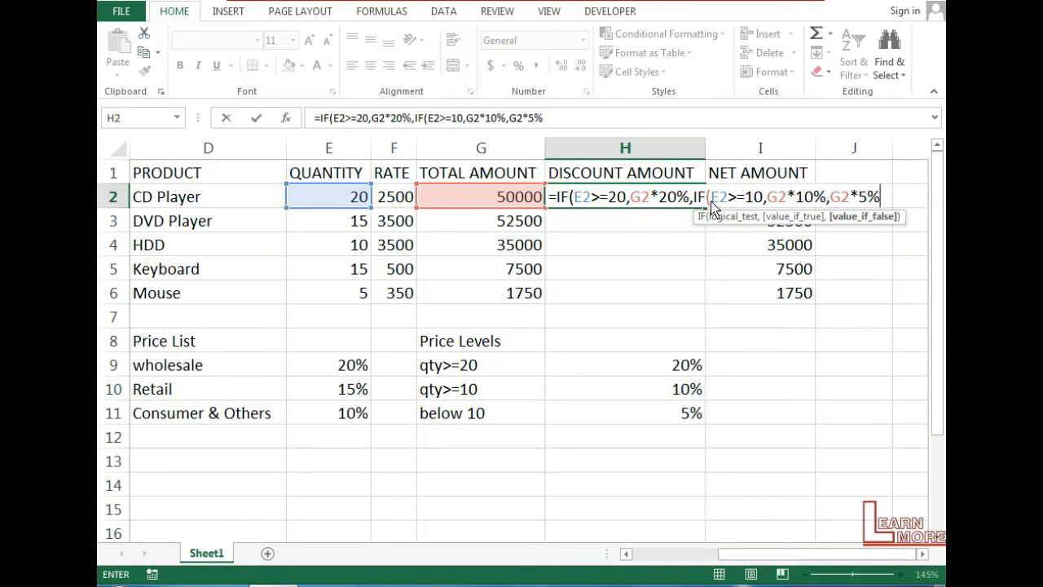
key("Return")
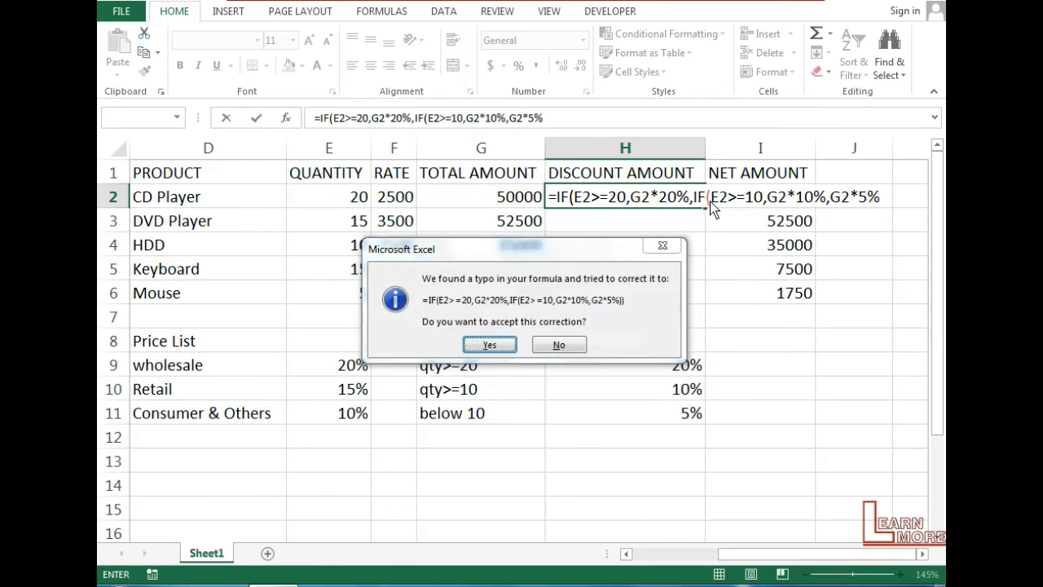
key("Return")
Fill the quantity-based discount formula from H2 down through H6
left_click(704, 205)
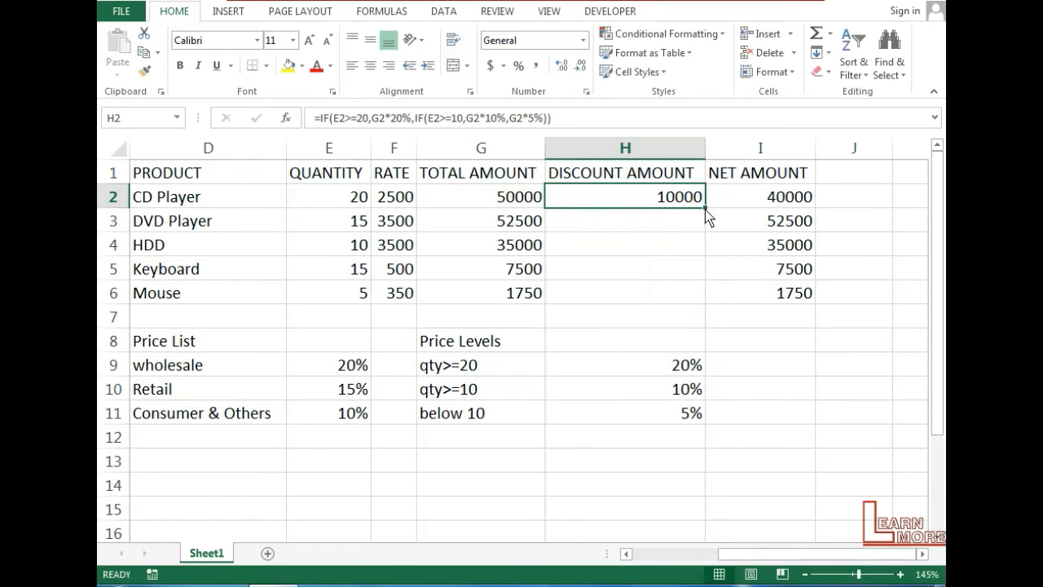
left_click_drag(705, 210, 705, 210)
double_click(705, 208)
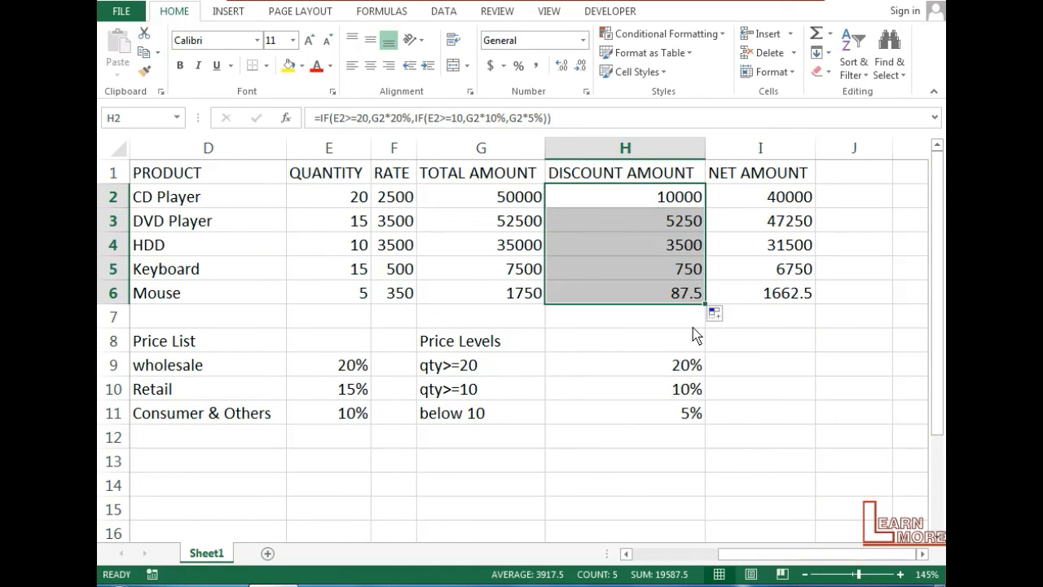
left_click(598, 312)
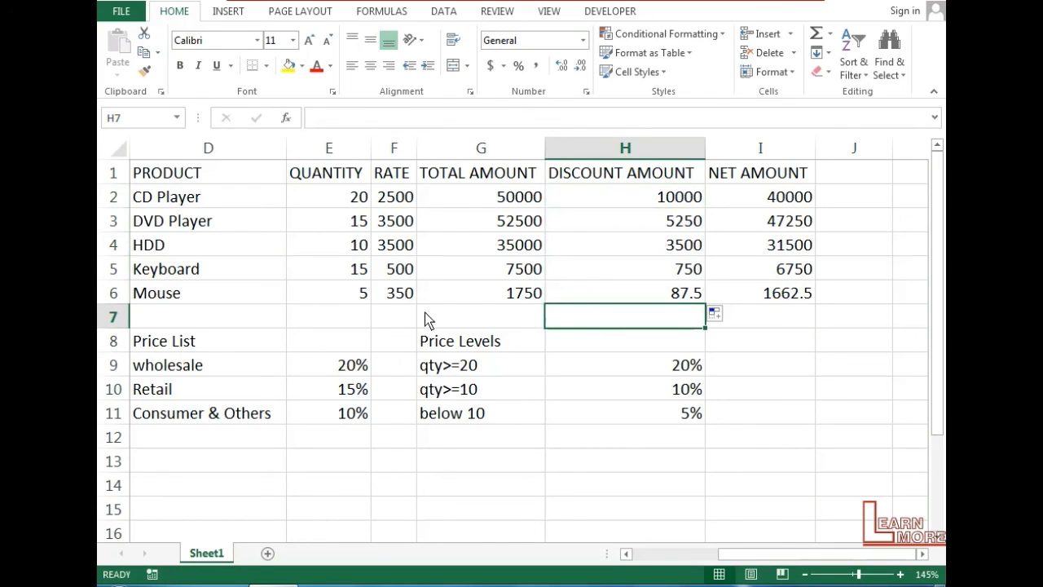